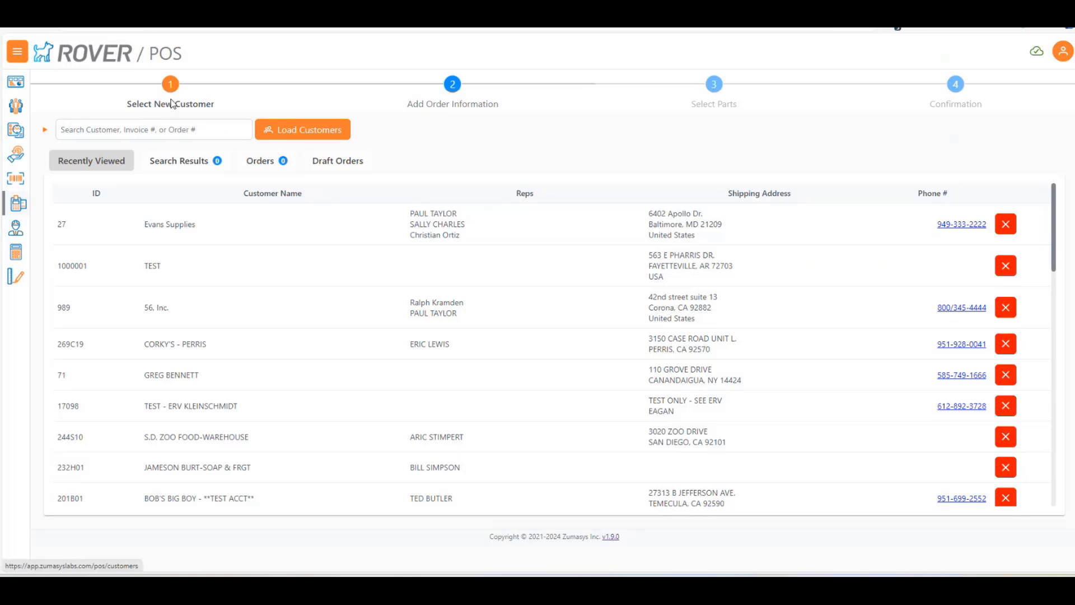
Load all orders on the customer selection page and search the customers for "evans"
click(268, 163)
click(1002, 202)
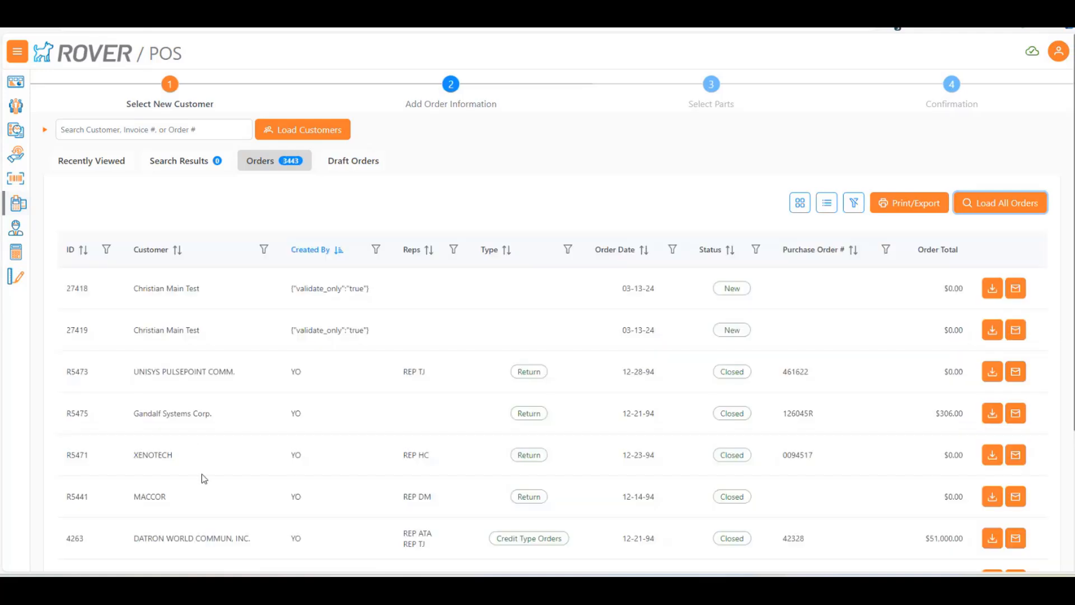
click(96, 130)
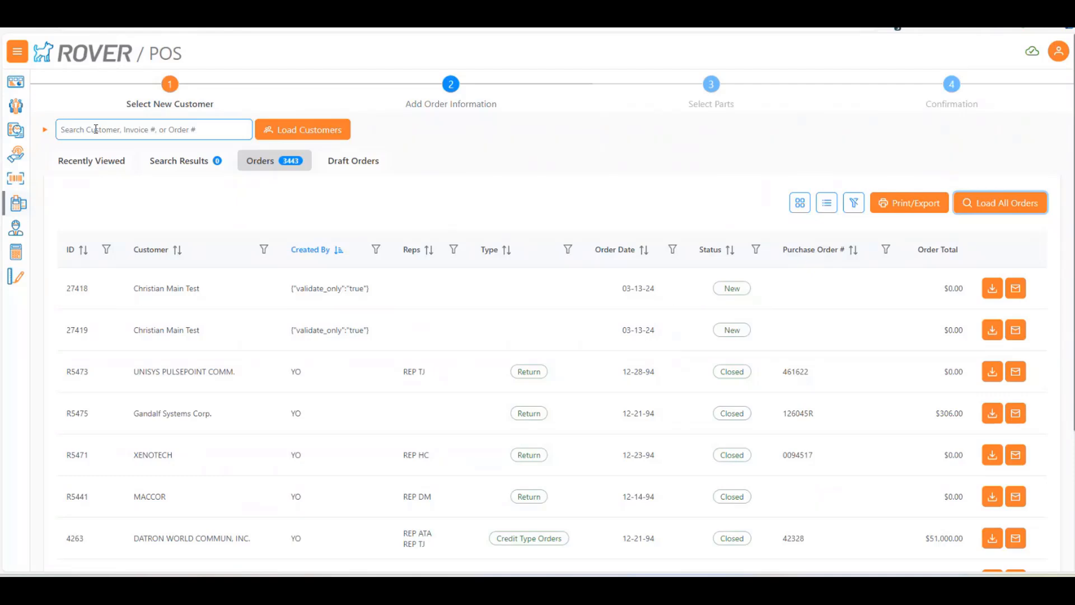
click(96, 129)
text(evans)
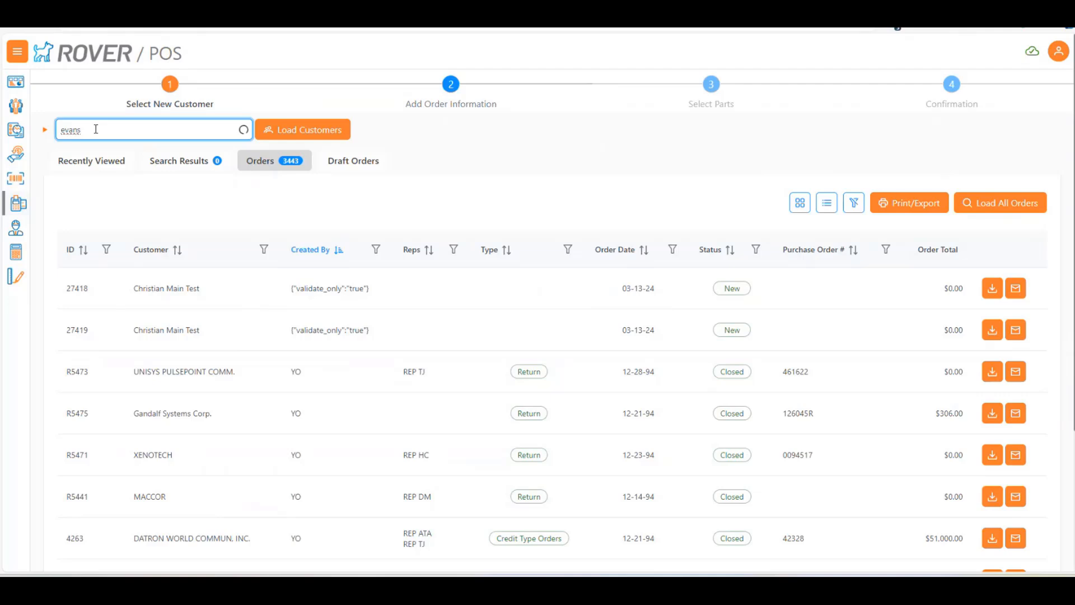
Open Evans Supplies from the recently viewed customers and load all of that customer's orders
click(271, 163)
click(93, 162)
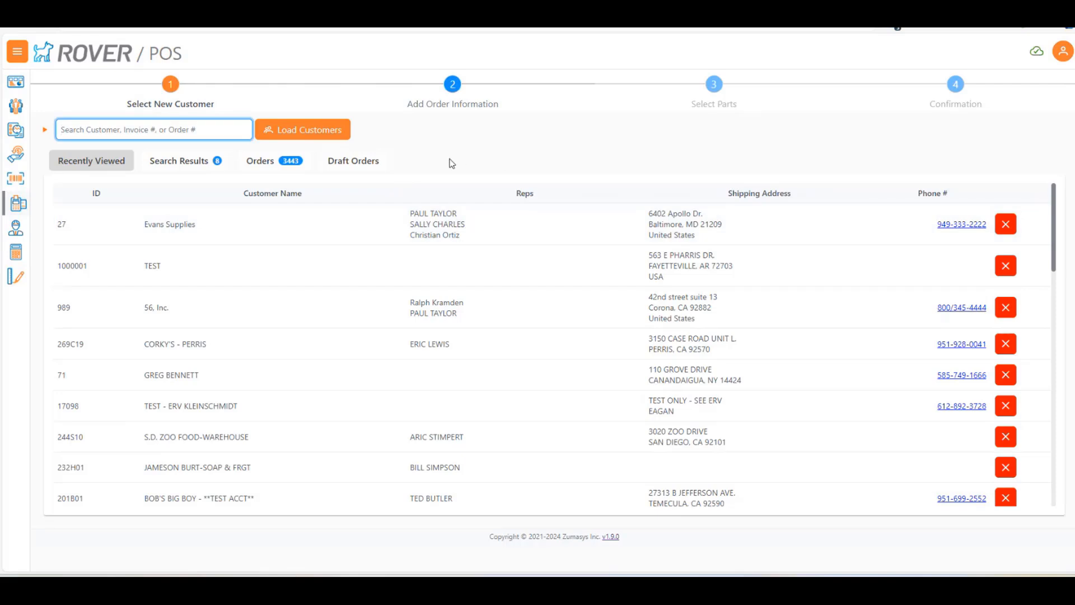
click(128, 134)
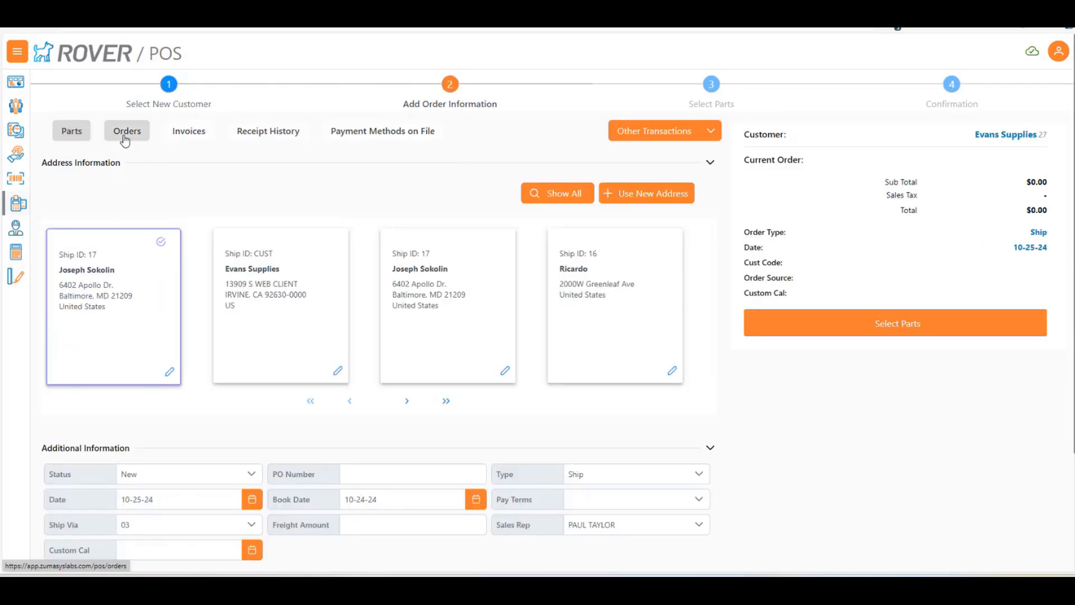
click(694, 170)
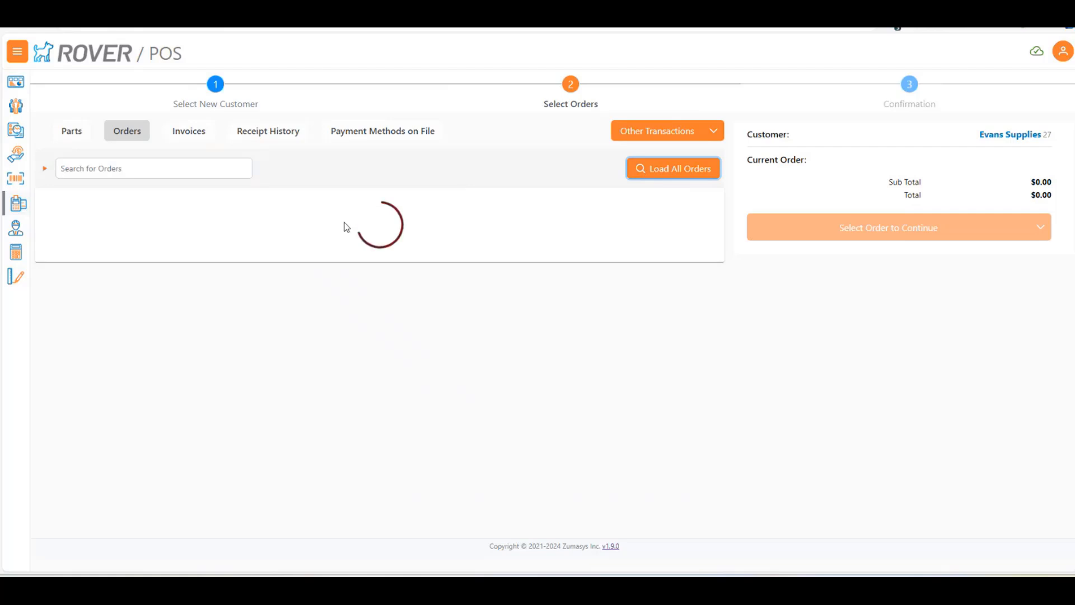
Return to customer selection and load the complete list of orders for all customers
click(223, 99)
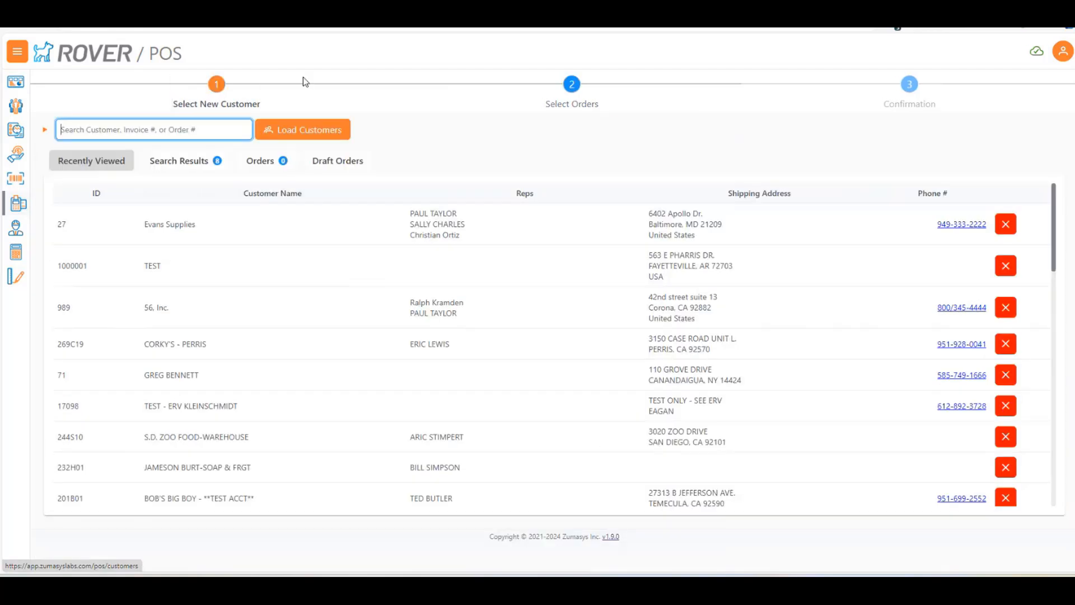
click(271, 160)
click(1023, 209)
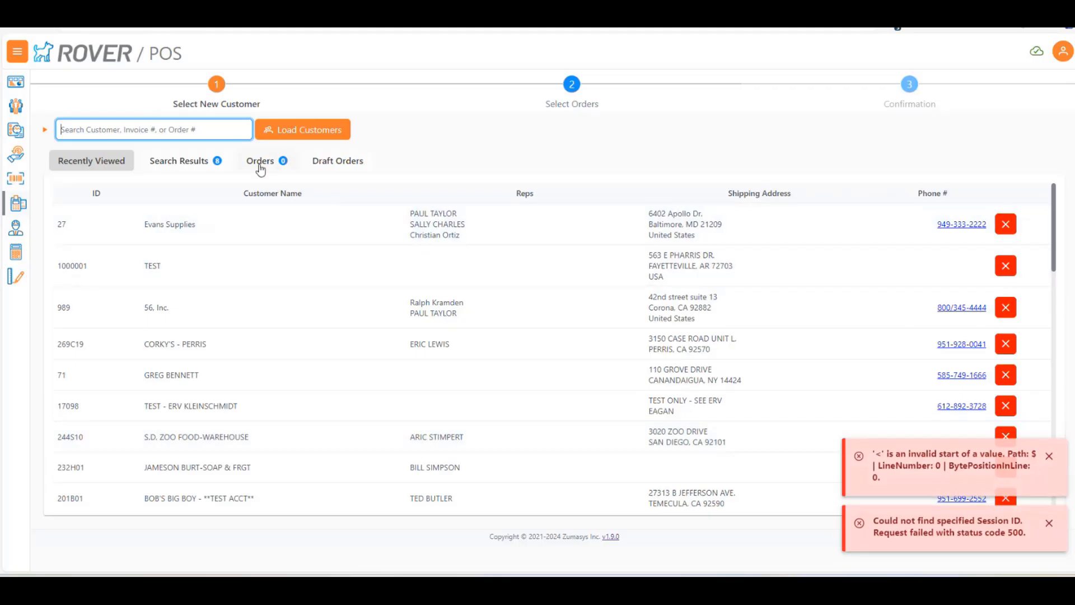
click(261, 162)
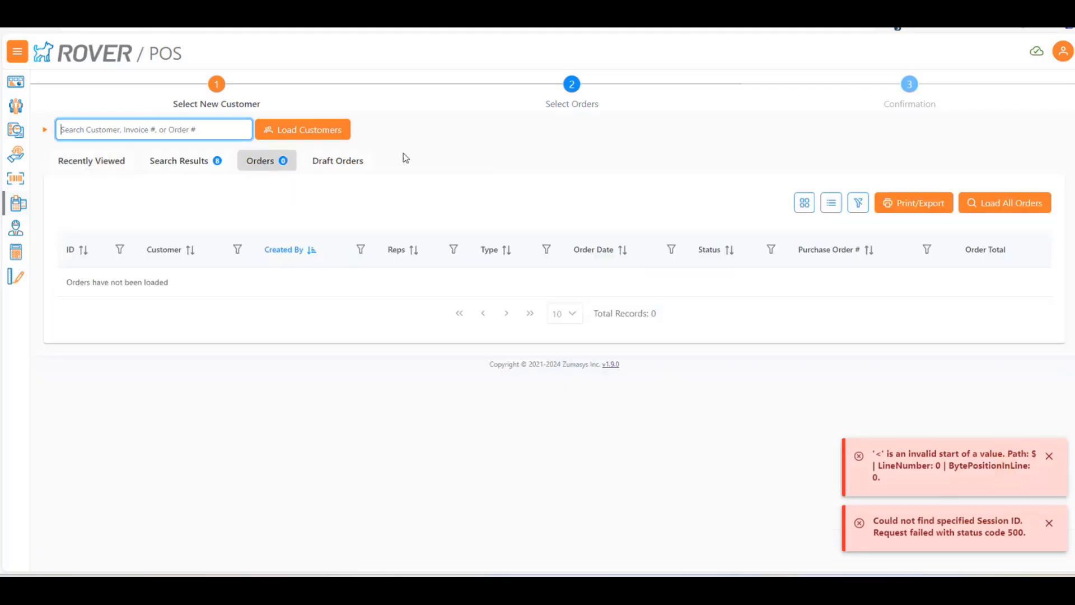
click(1012, 207)
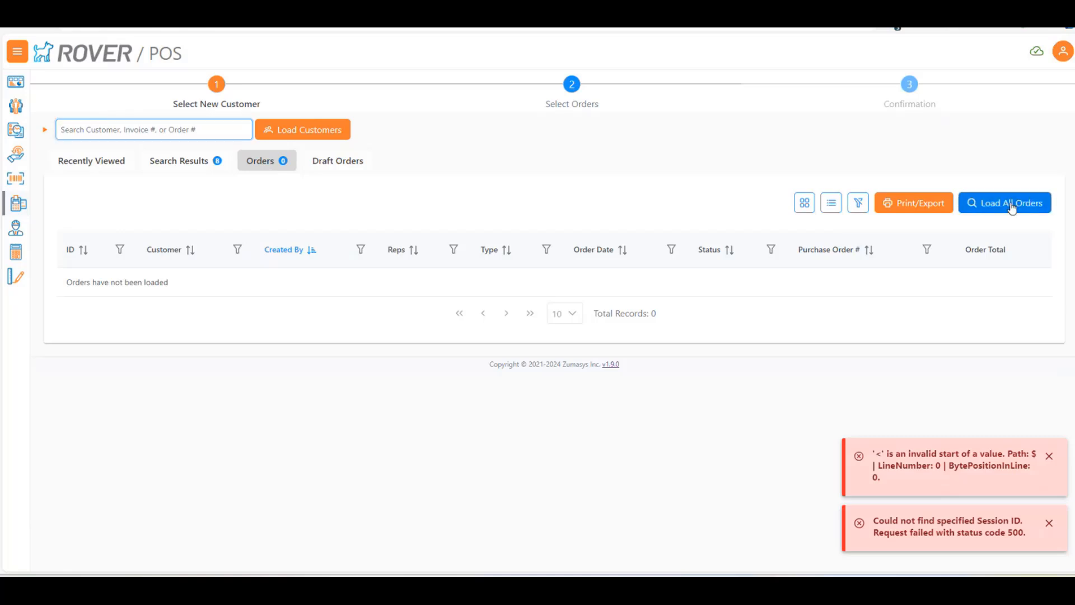
click(1011, 205)
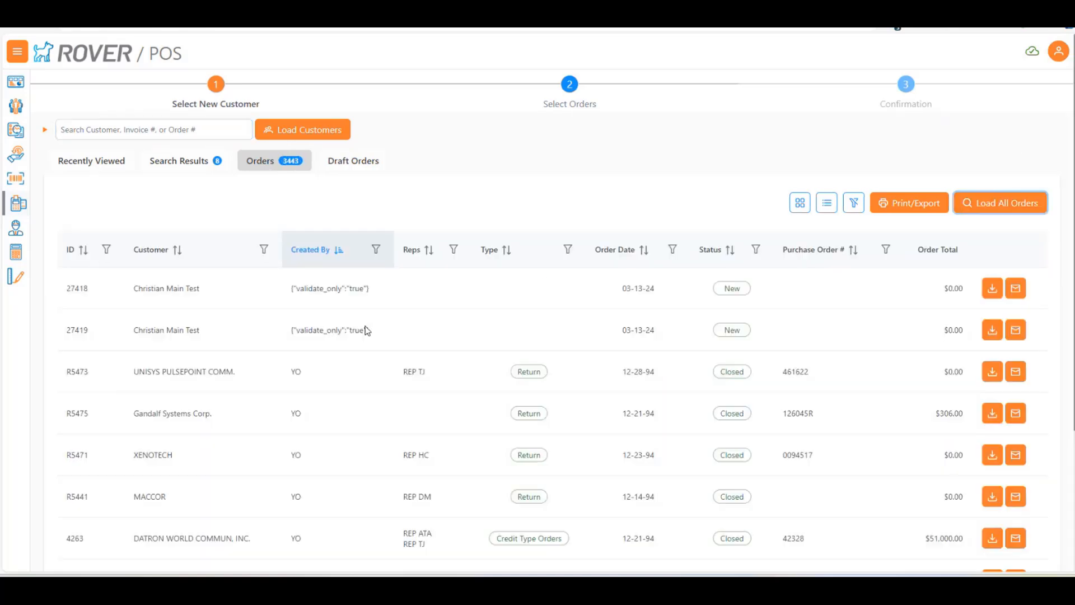
Examine the orders on pages 1 to 3 of the complete order list
scroll(382, 371, down, 1)
scroll(382, 371, down, 2)
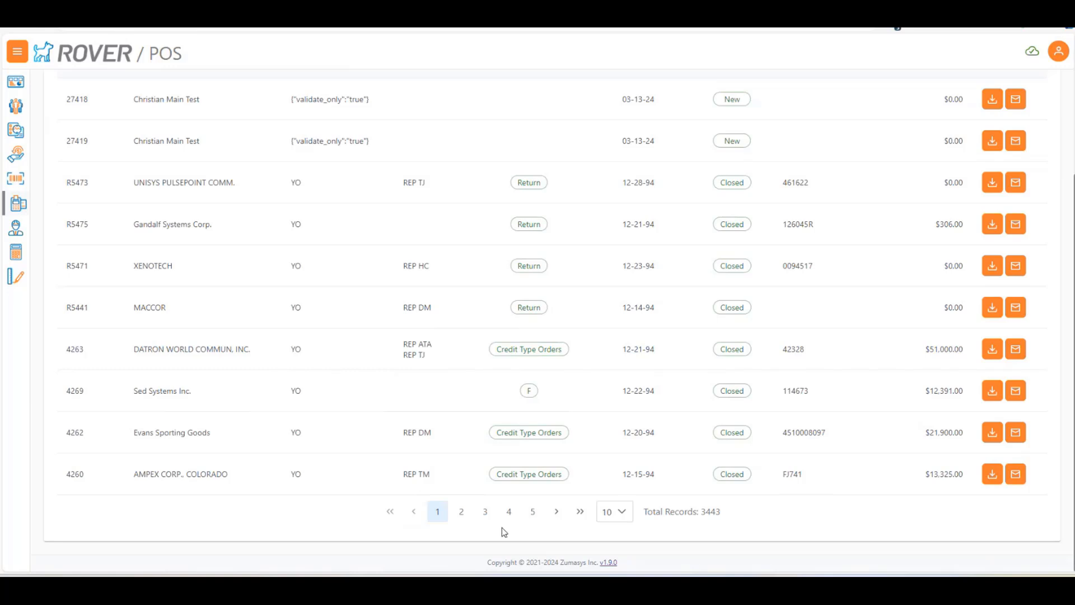
click(462, 511)
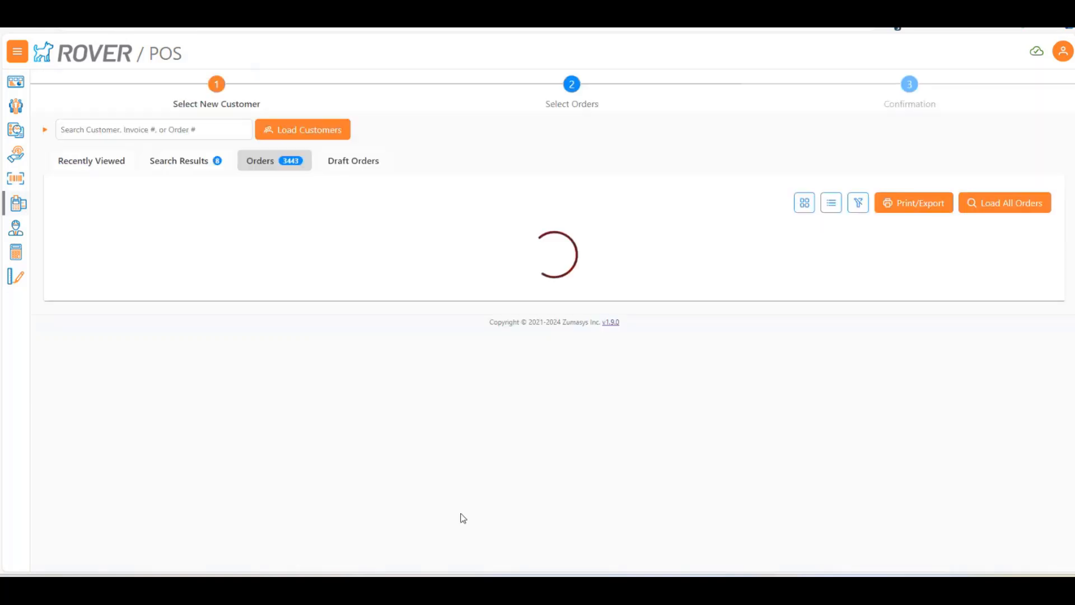
scroll(435, 431, down, 1)
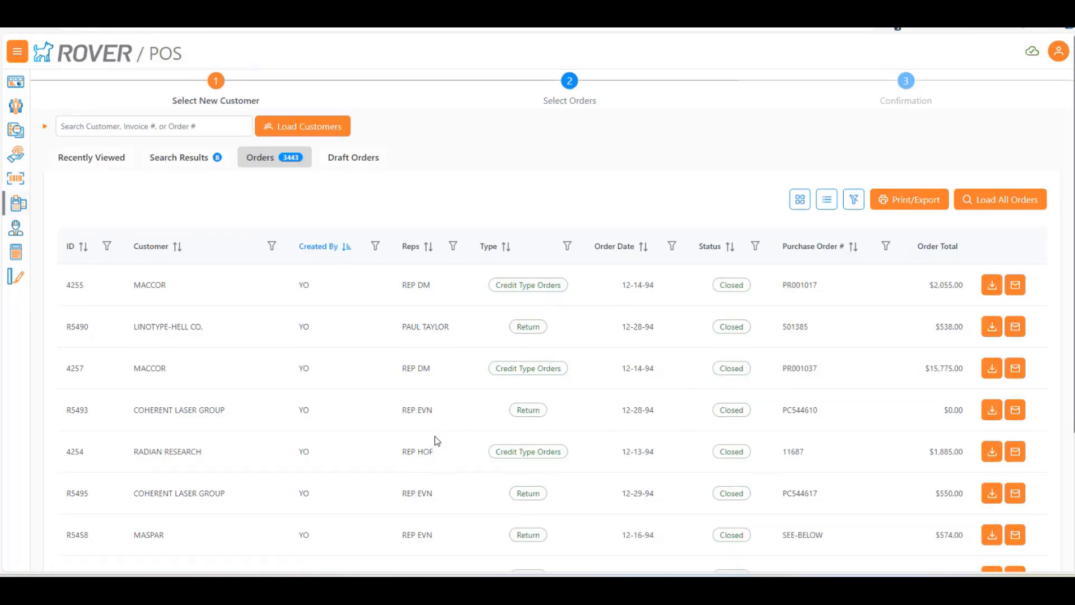
scroll(401, 353, down, 2)
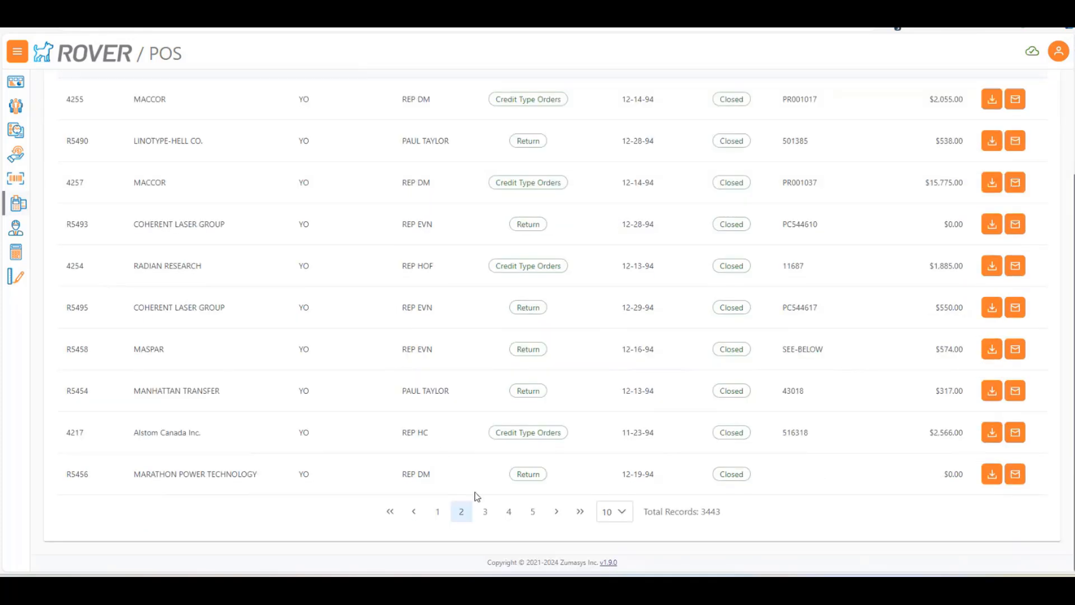
click(485, 512)
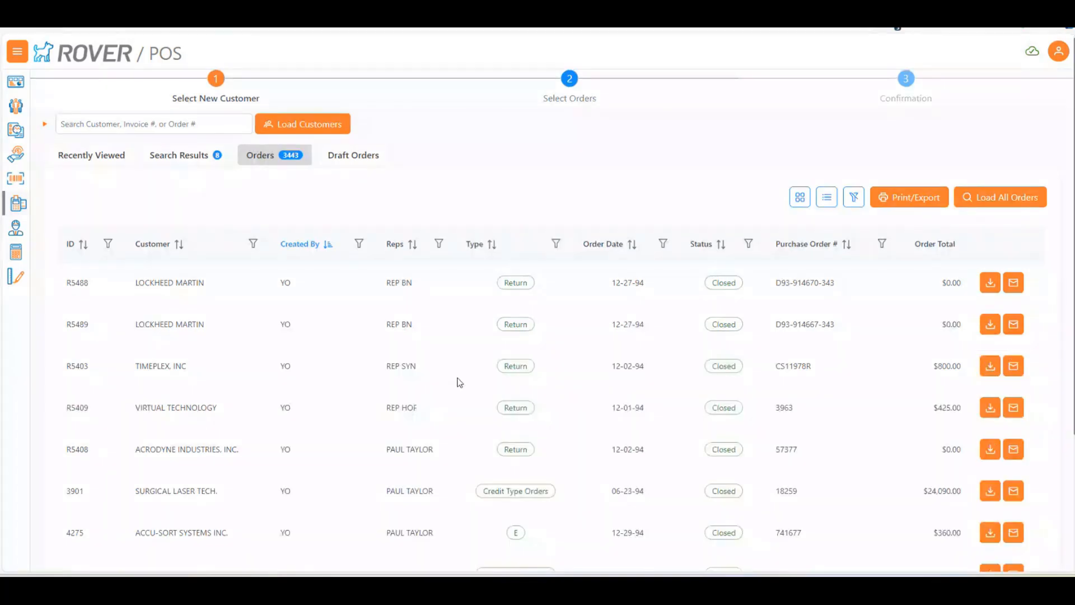
scroll(458, 379, down, 3)
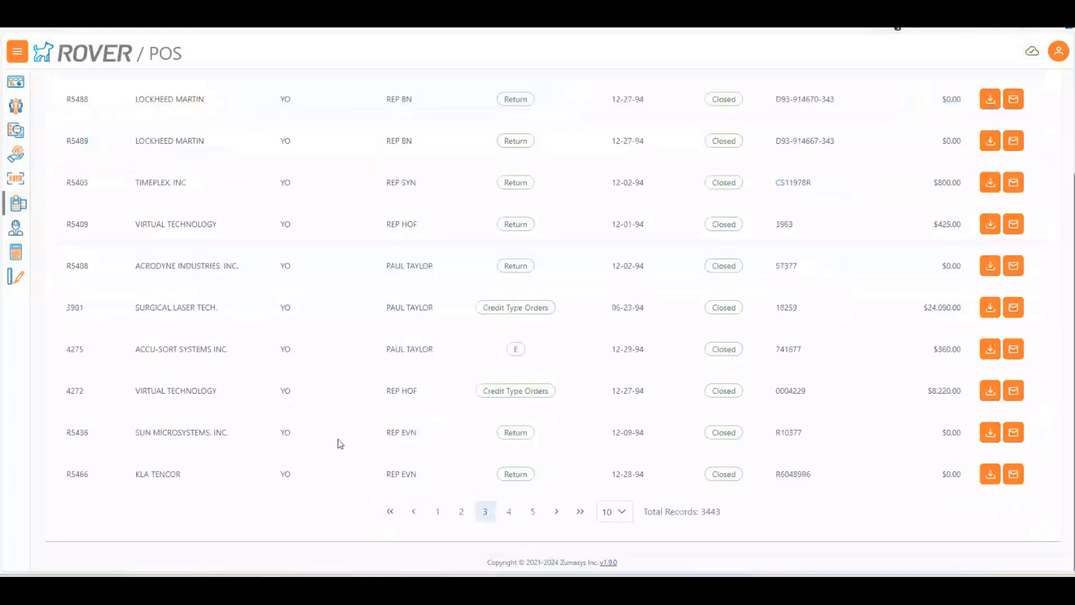
scroll(340, 444, up, 3)
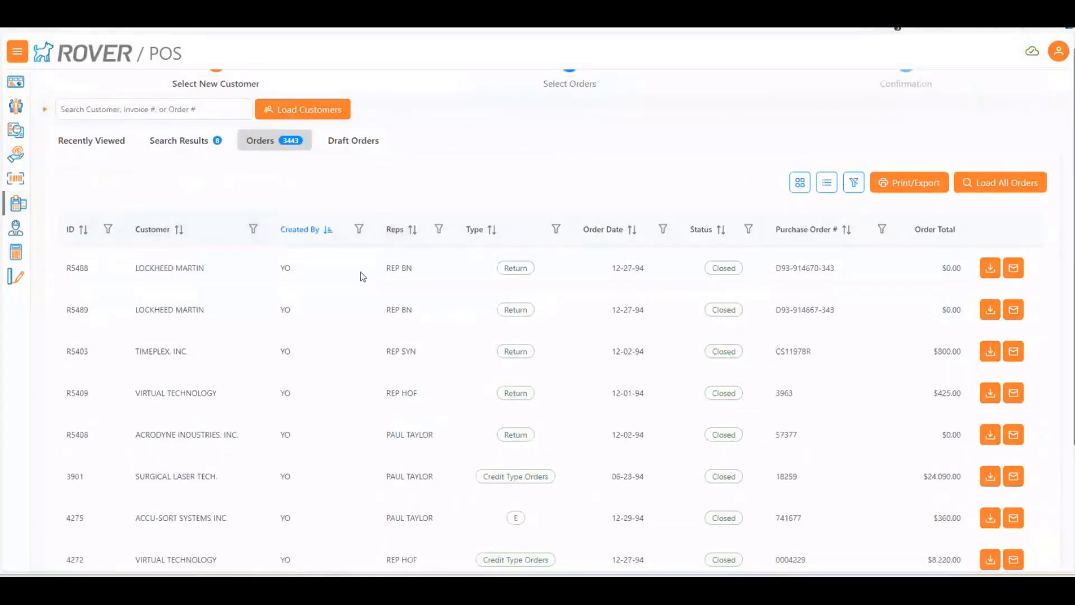
scroll(386, 365, down, 1)
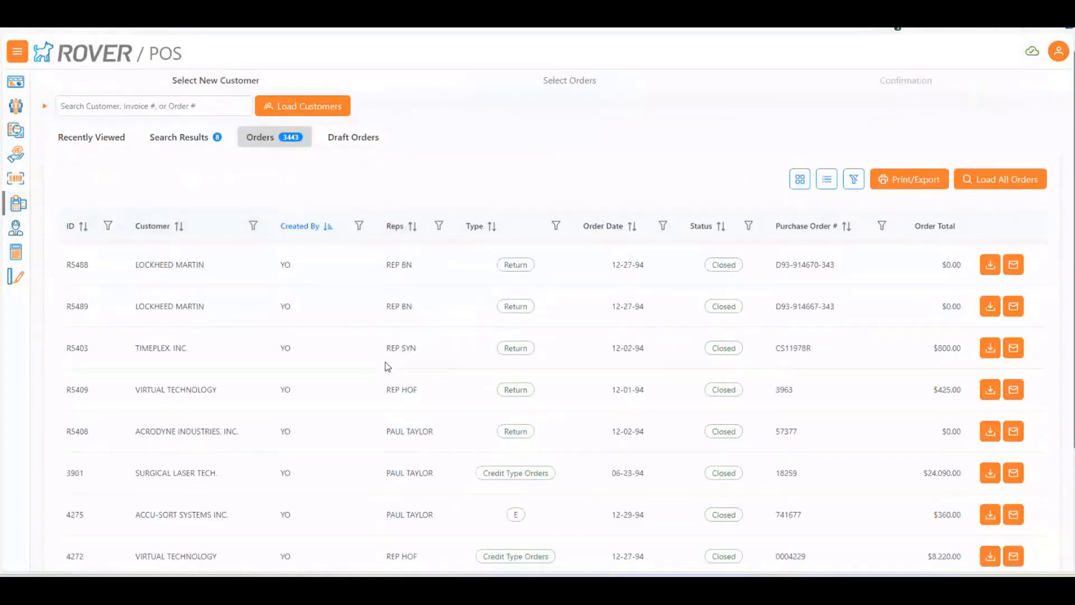
scroll(387, 366, down, 3)
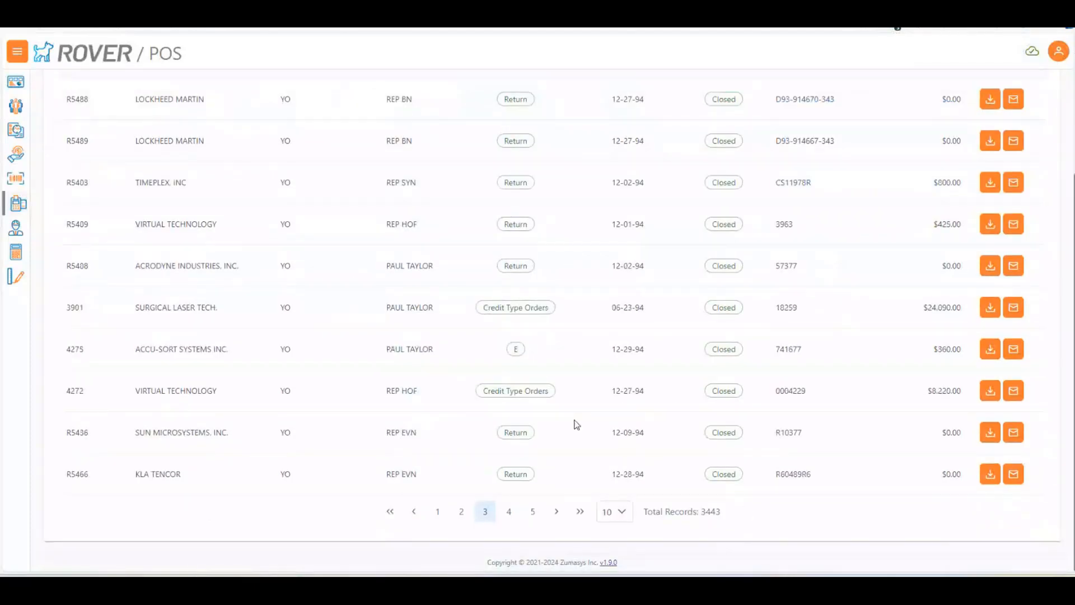
scroll(577, 424, up, 3)
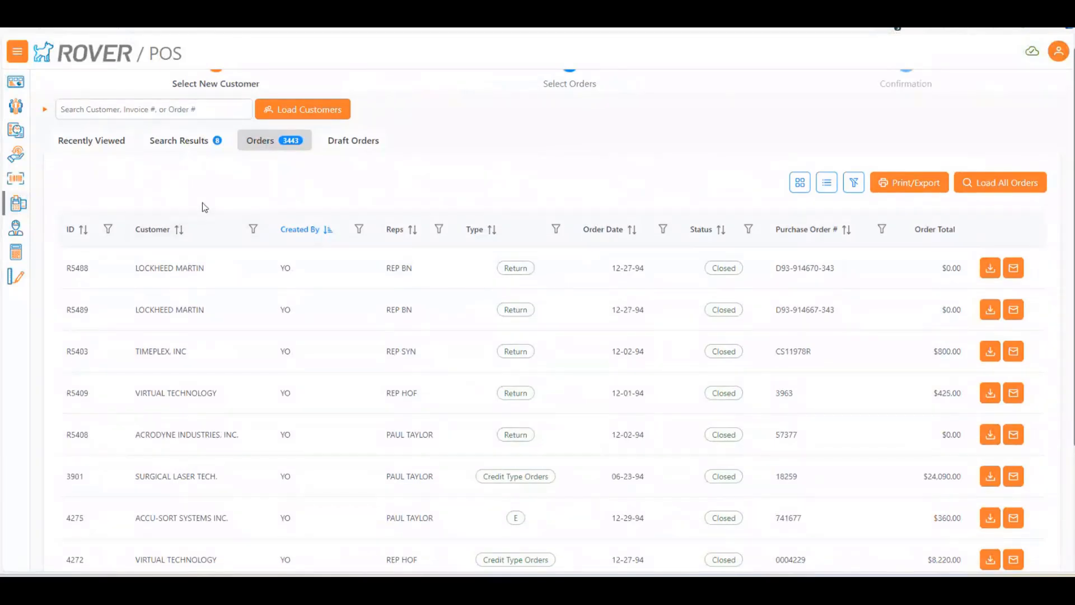
scroll(104, 166, up, 1)
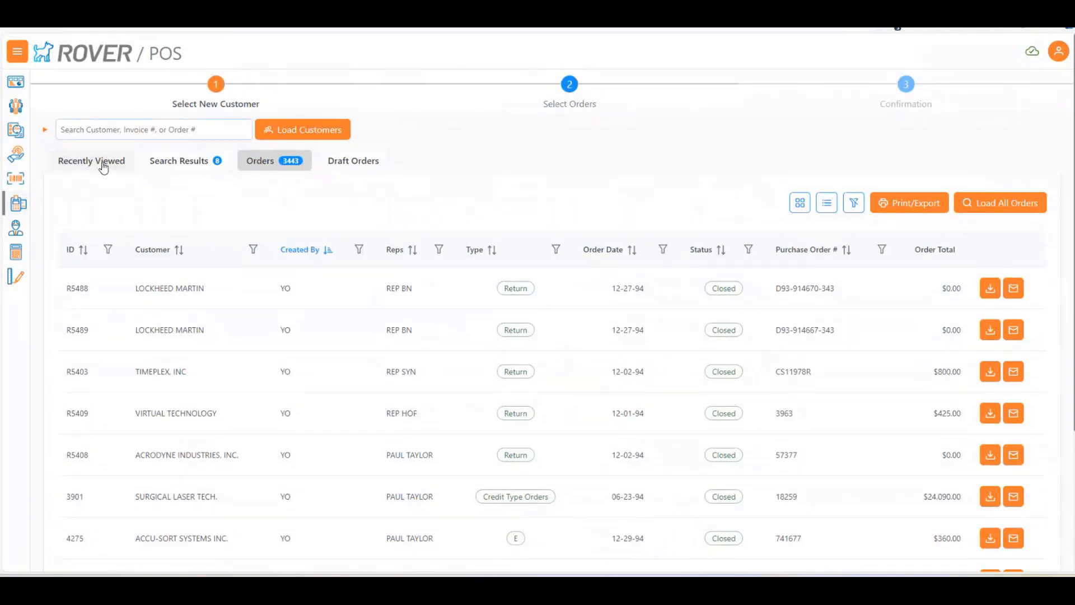
Choose Evans Supplies from the recently viewed customers and try to continue to part selection
click(103, 166)
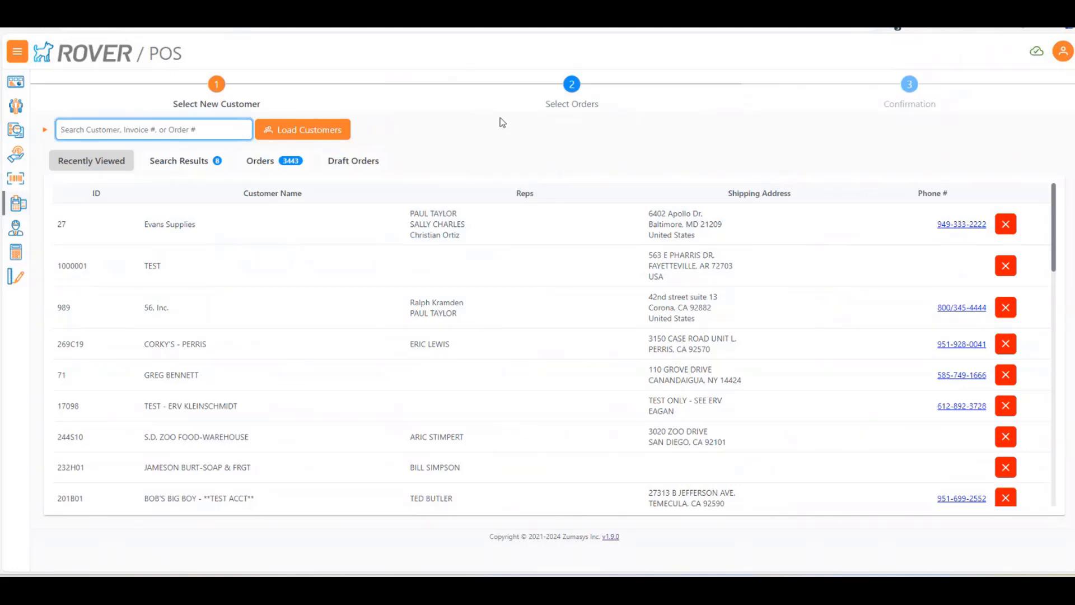
click(422, 218)
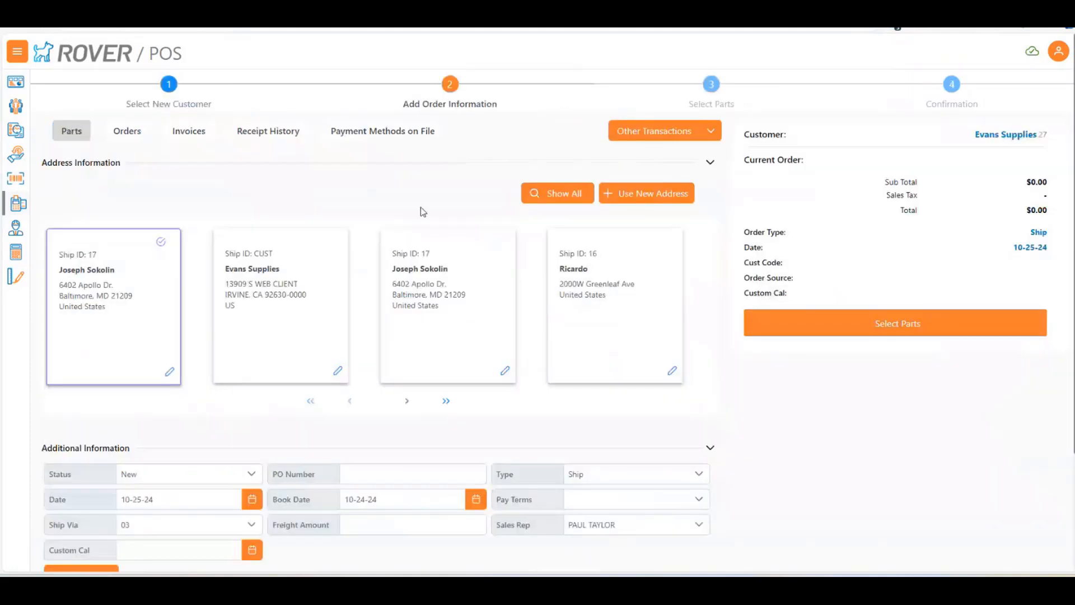
scroll(424, 224, down, 2)
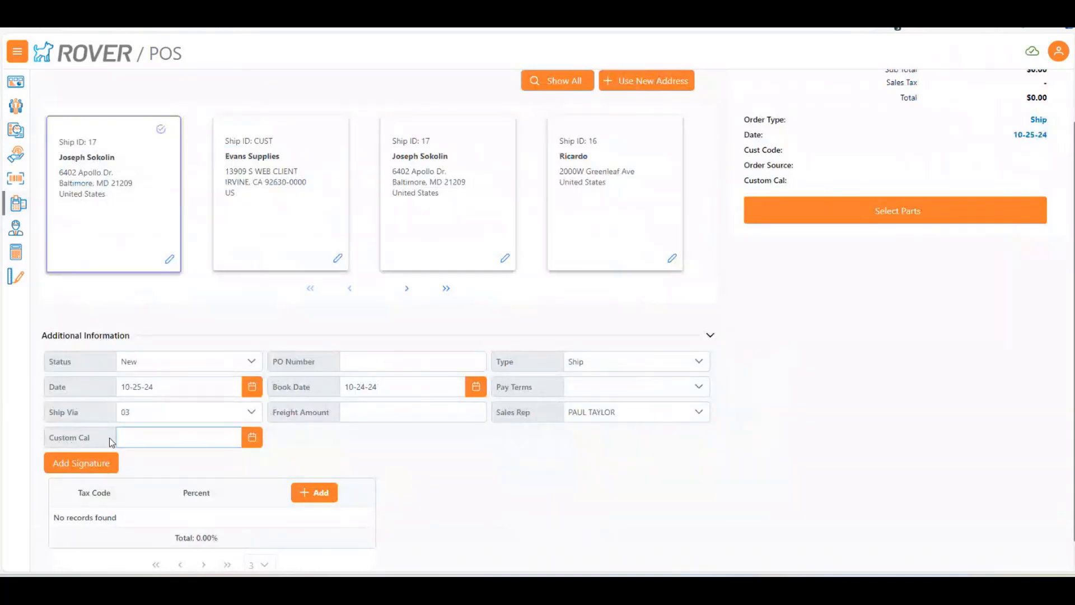
click(879, 215)
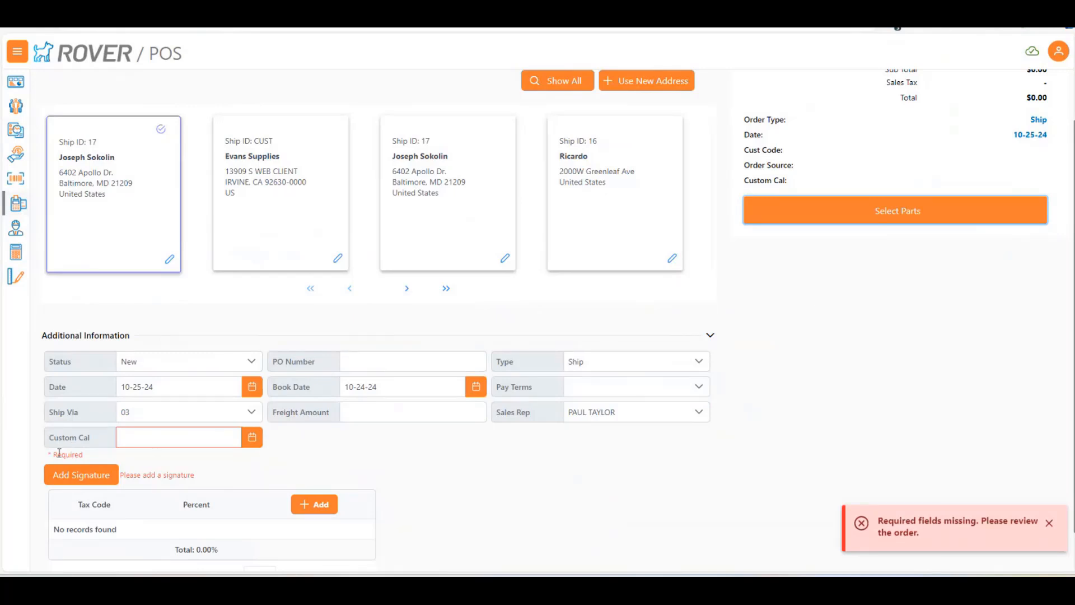
Set the order's Custom Cal date to 10-21-24 and continue to part selection
click(252, 437)
click(168, 367)
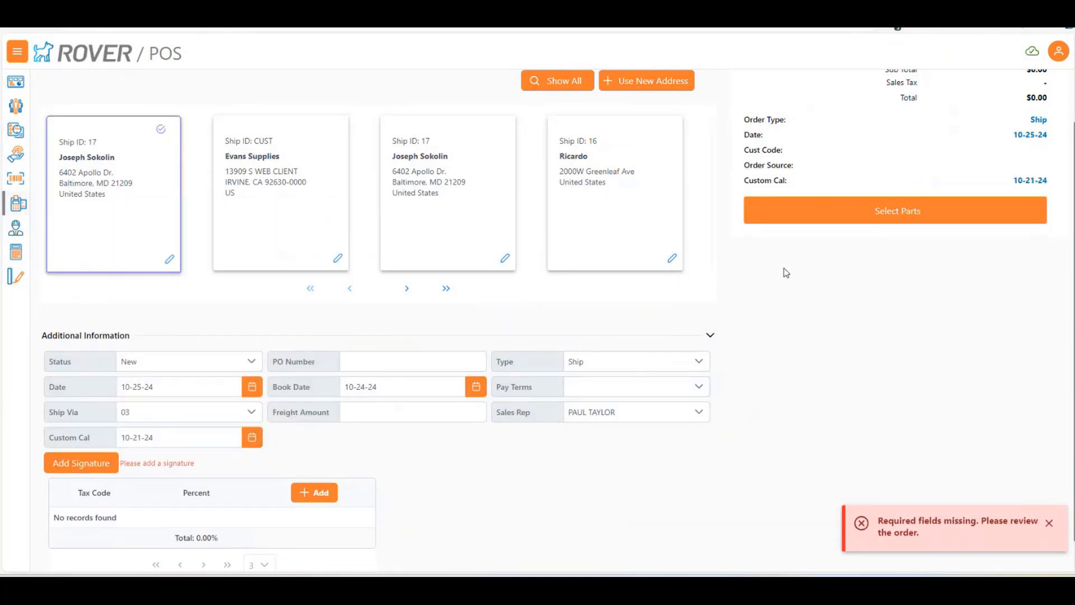
click(817, 261)
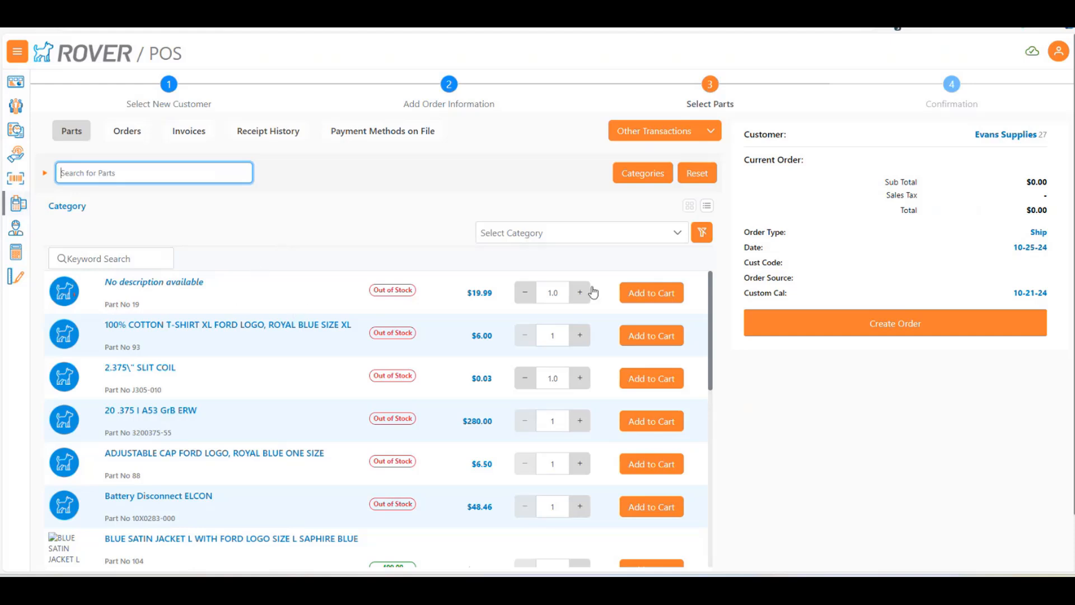
Set the quantity of Part No 19 to 0.5 and add it to the cart
click(553, 292)
drag(561, 292, 526, 296)
click(526, 294)
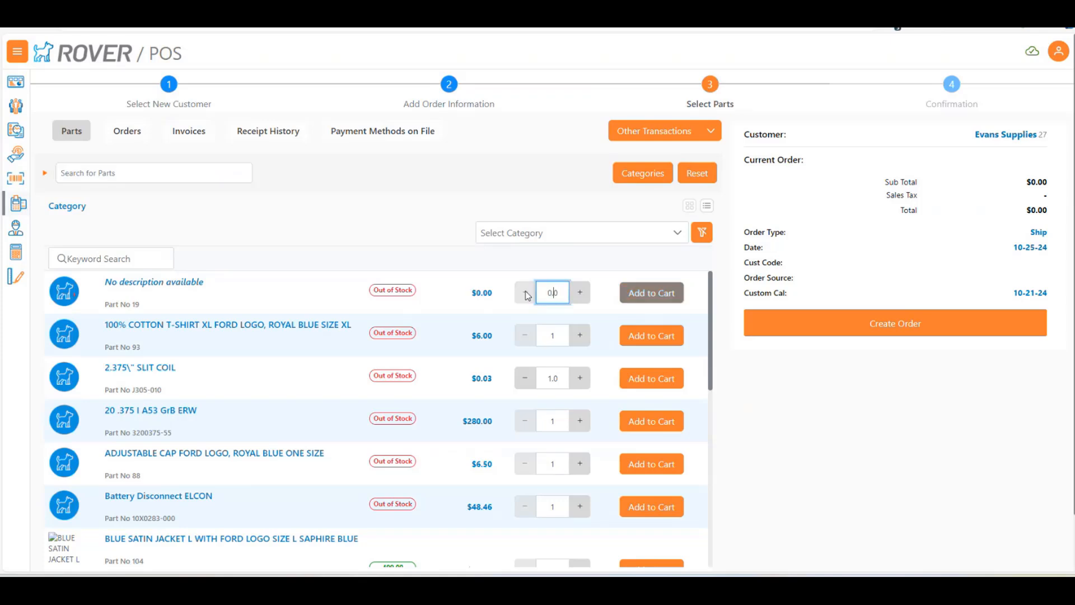
text(5)
click(651, 292)
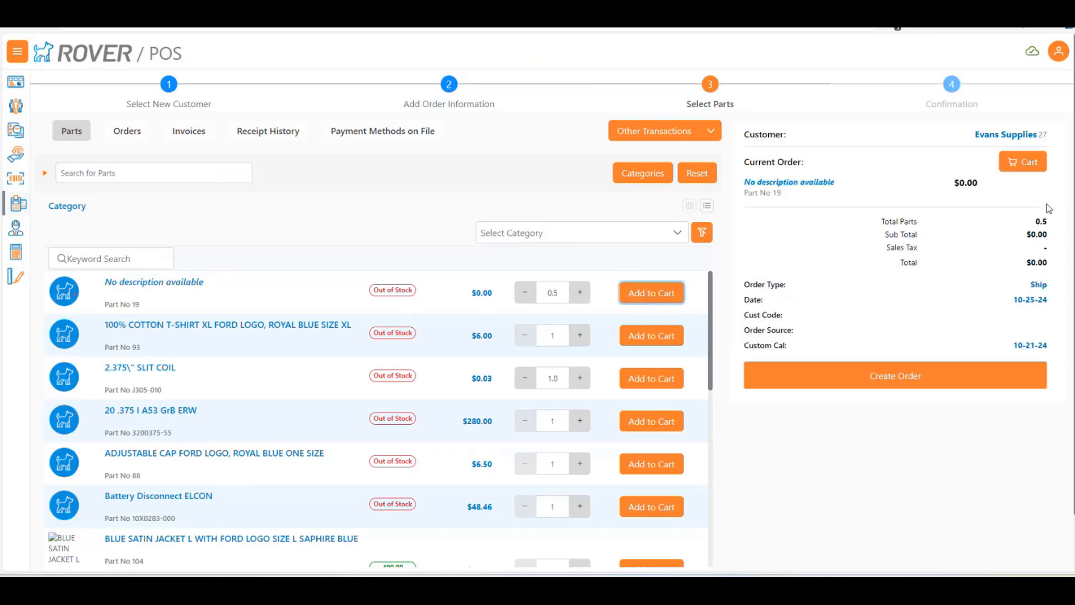
Review the cart's line item, close the cart, and select the quantity of the 100% cotton T-shirt, Part No 93
click(1026, 166)
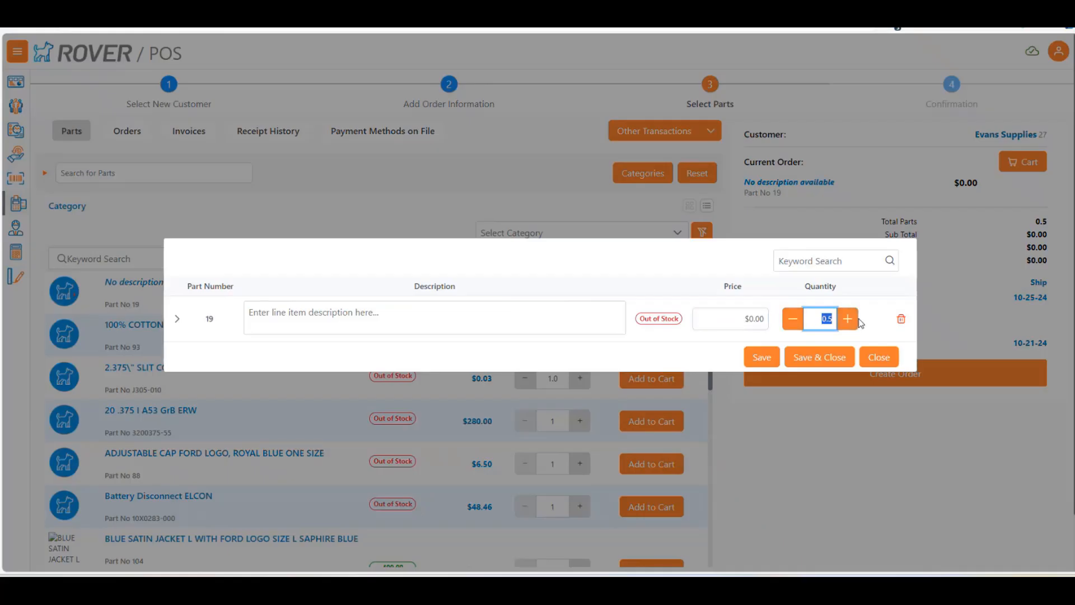
click(879, 358)
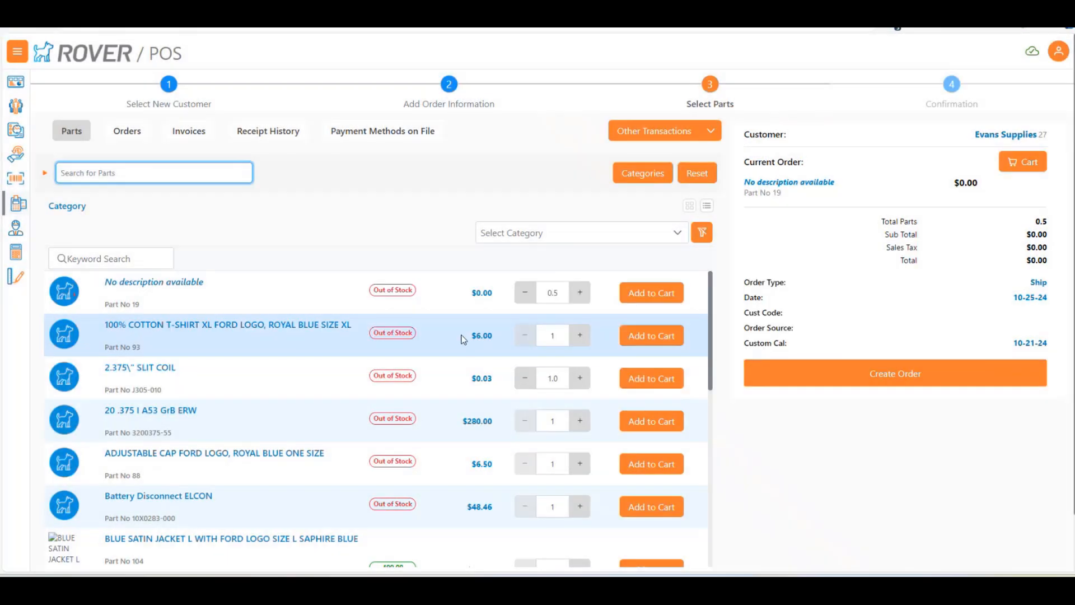
click(545, 334)
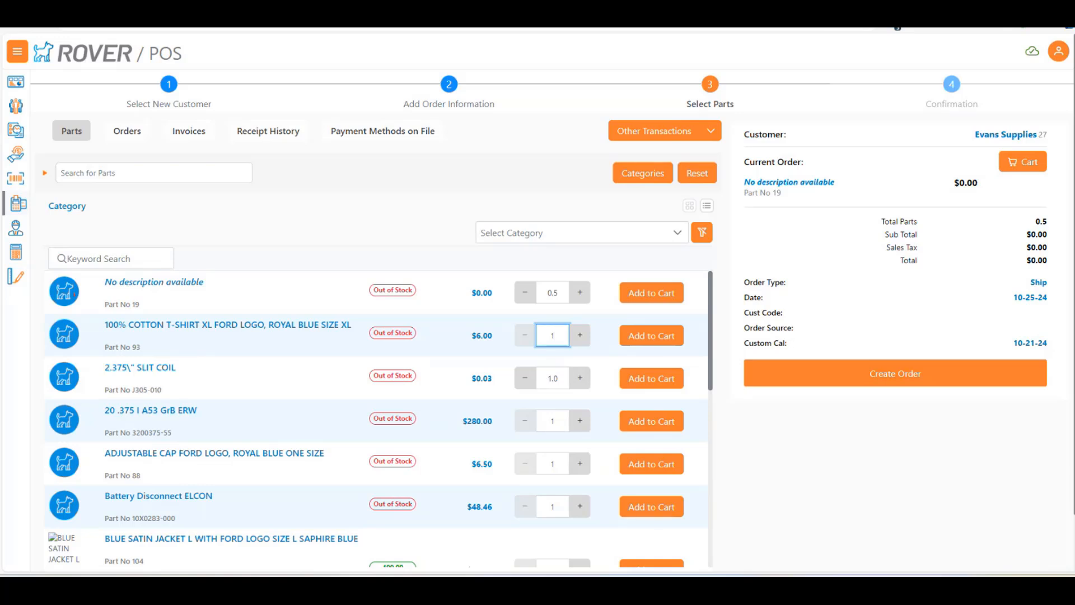
Switch to the second POS session and view the user's POS settings
drag(0, 167, 322, 28)
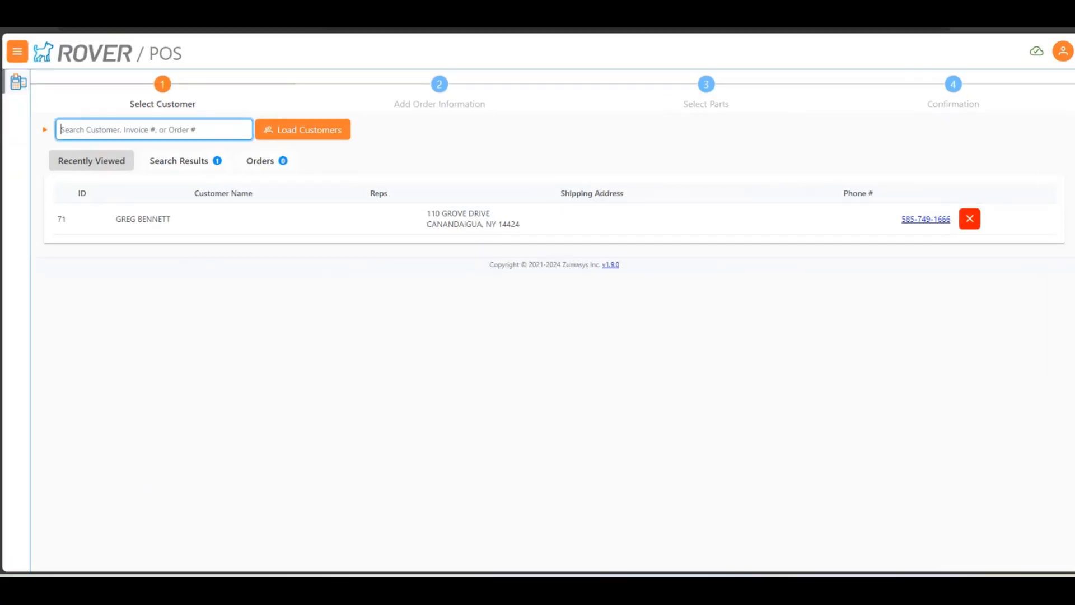
click(581, 431)
click(1068, 56)
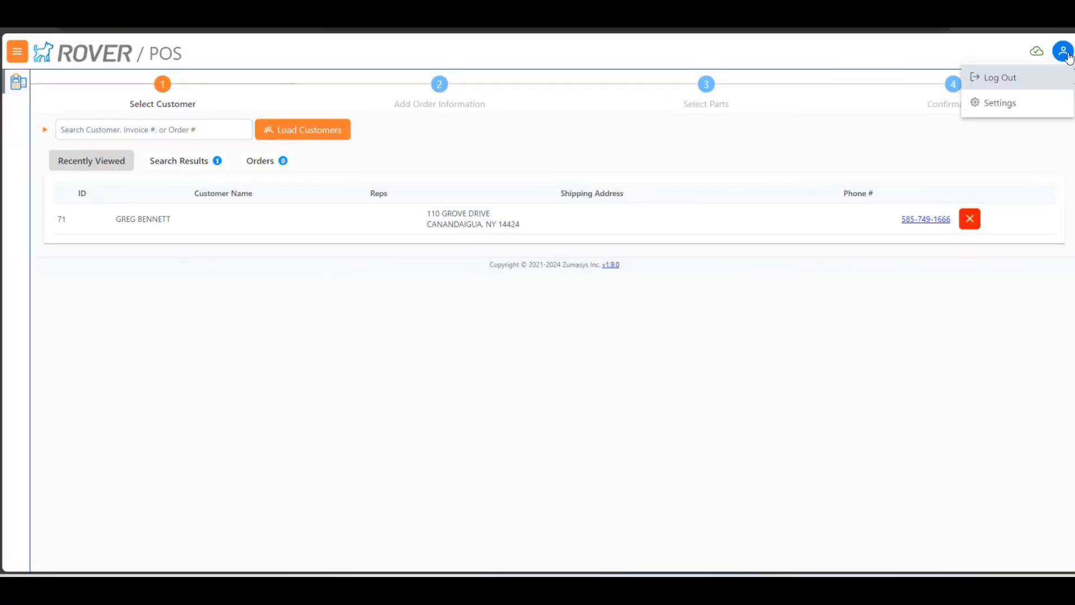
click(1002, 101)
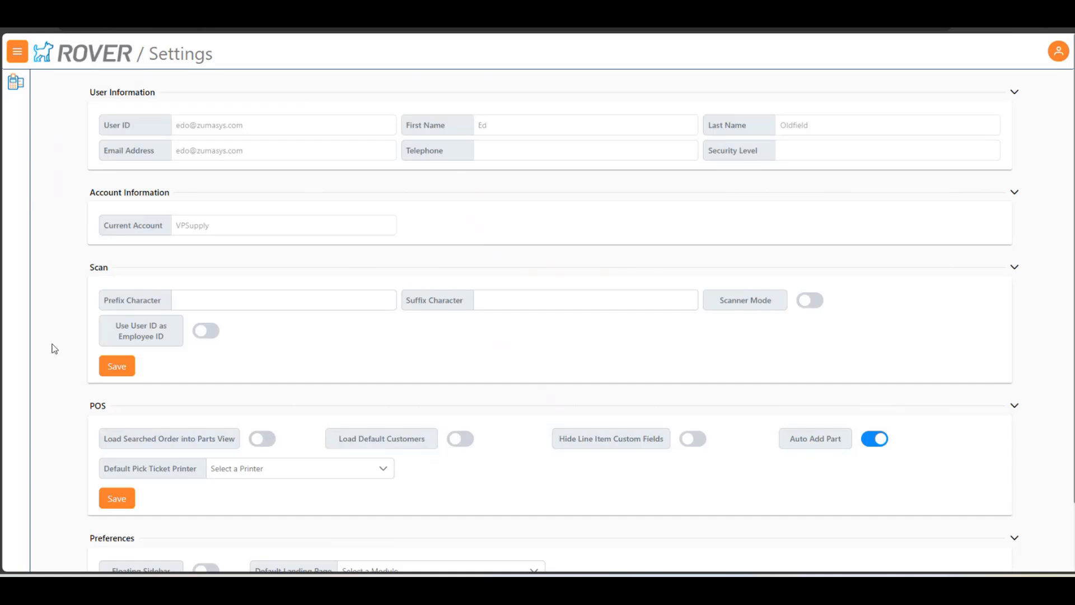
Return to customer selection and look up an existing order by its order number
click(17, 84)
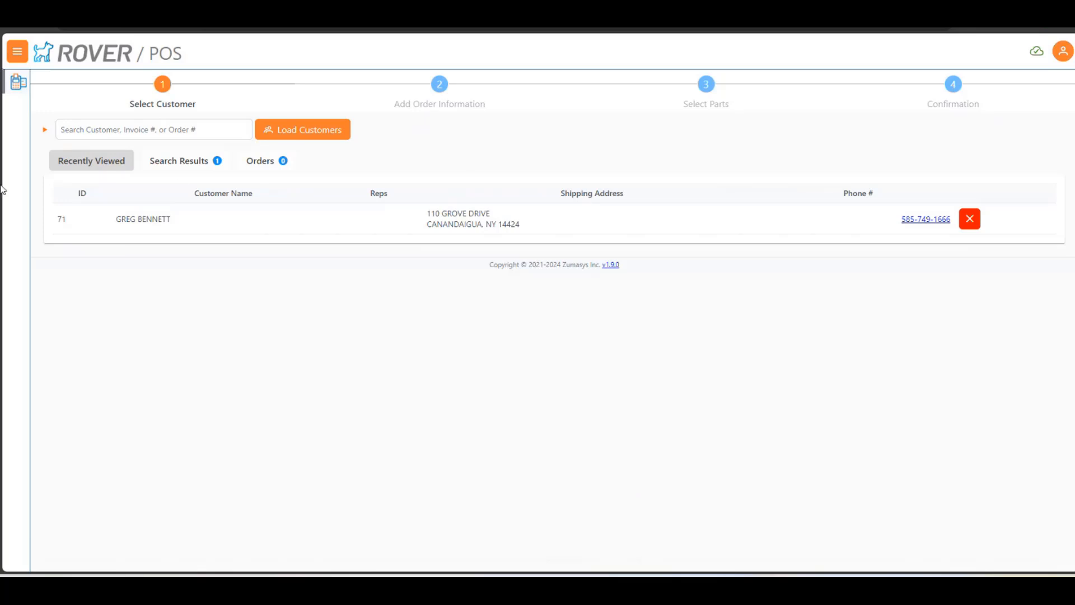
click(218, 130)
text(6641222)
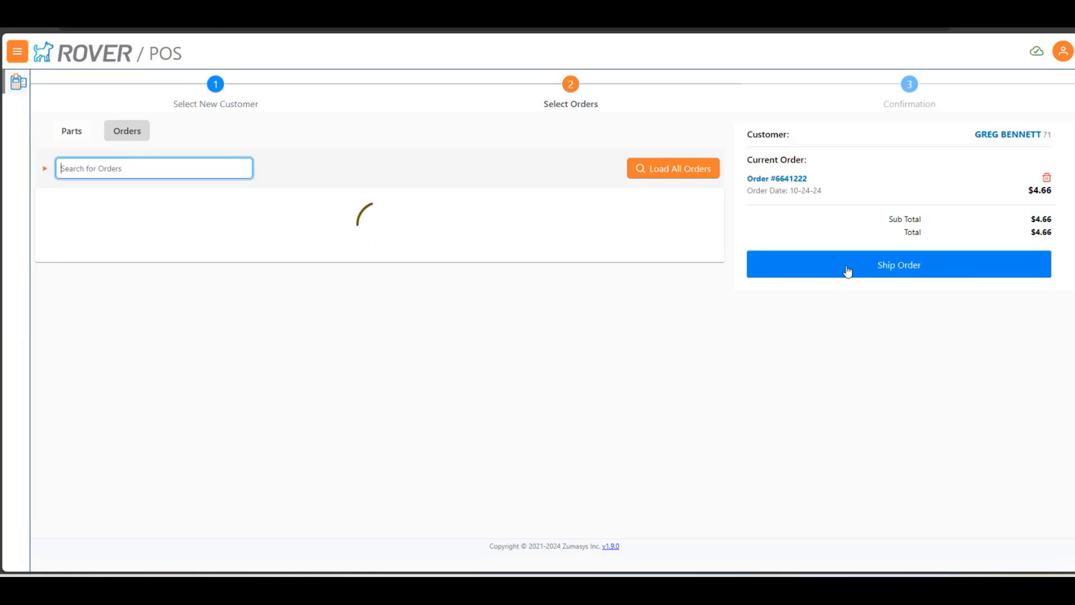
Disregard the transaction in progress, enable Load Searched Order into Parts View in the POS settings, and save
click(1058, 51)
click(1026, 101)
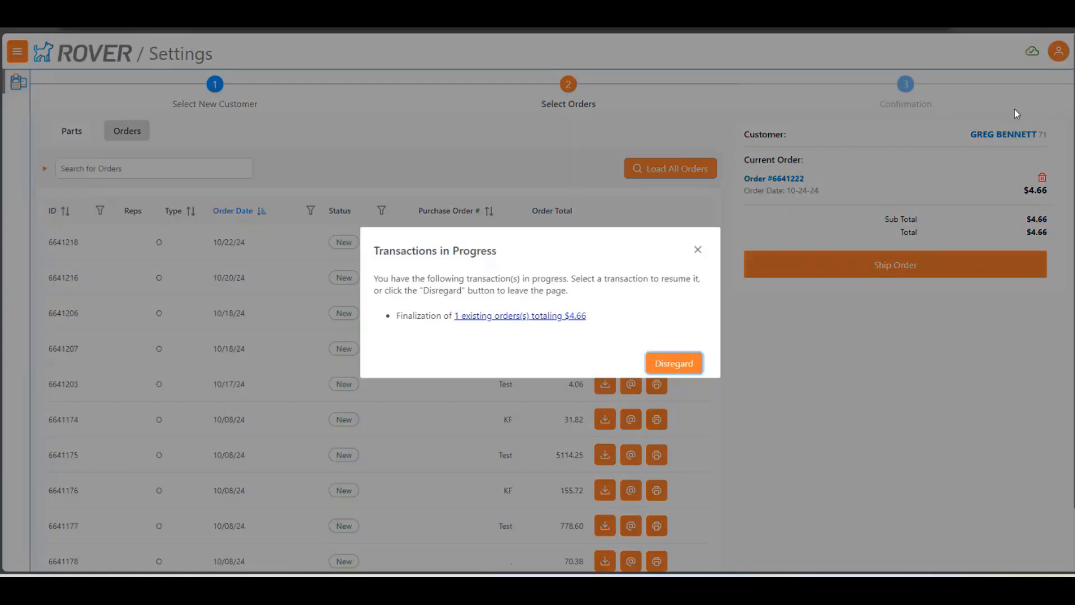
click(674, 365)
click(1062, 52)
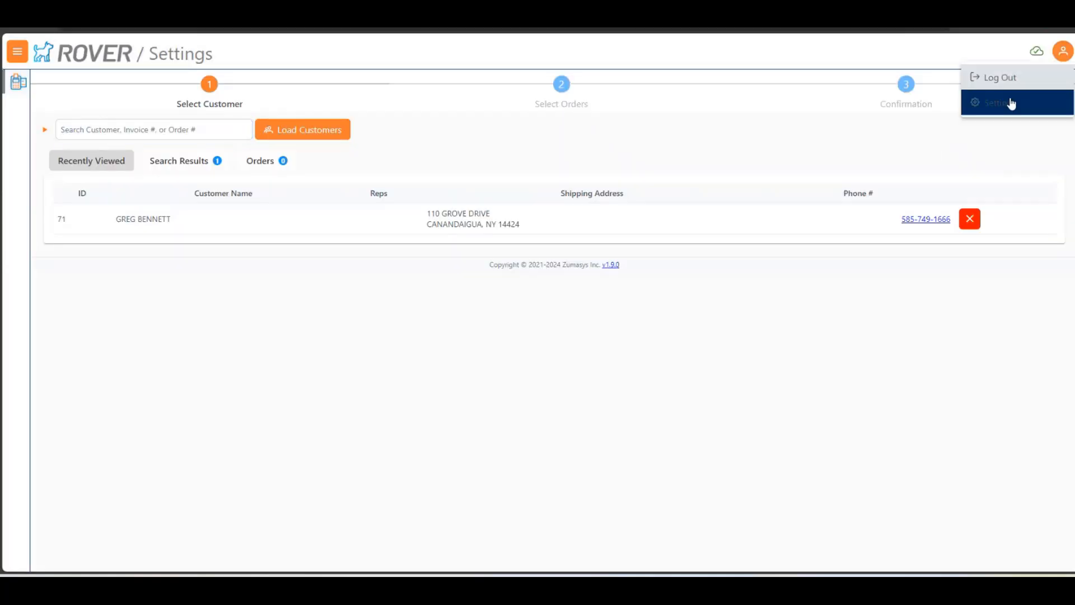
click(1008, 104)
click(262, 439)
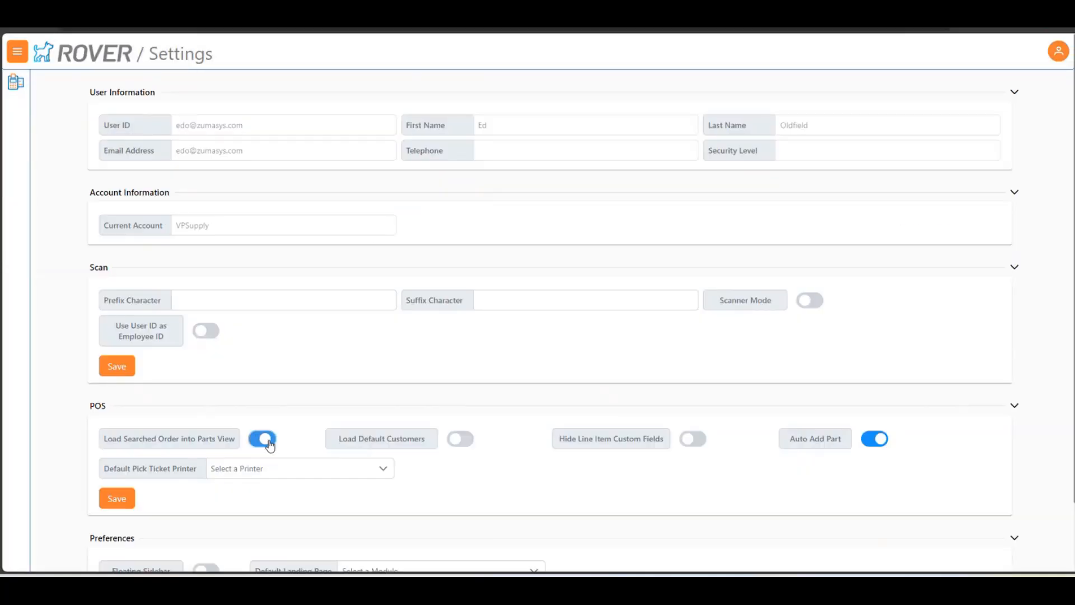
click(120, 497)
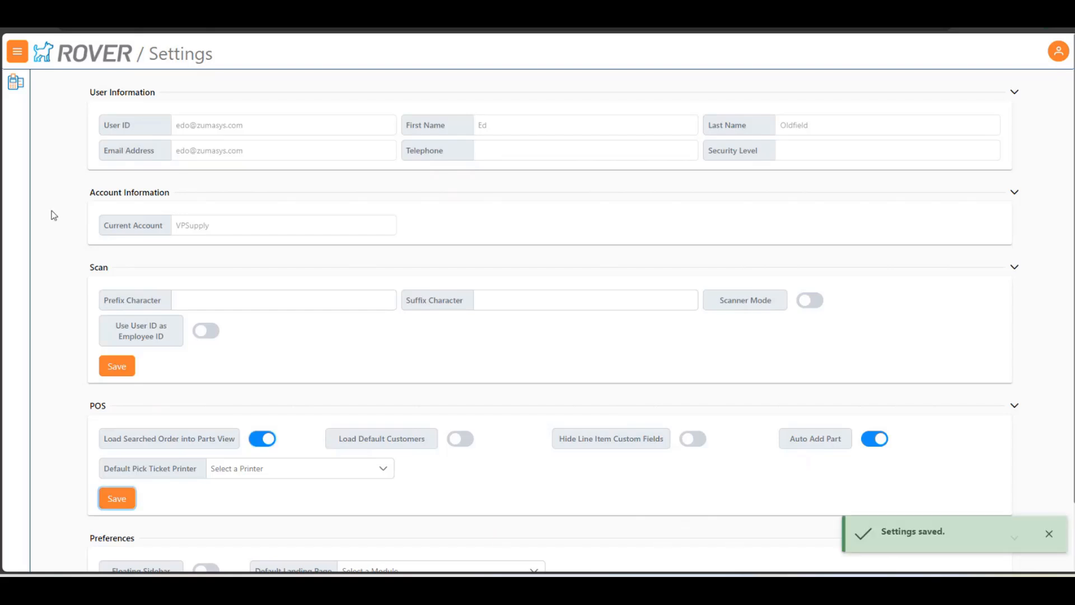
Return to customer selection and search the same order number to load the order for updating
click(16, 82)
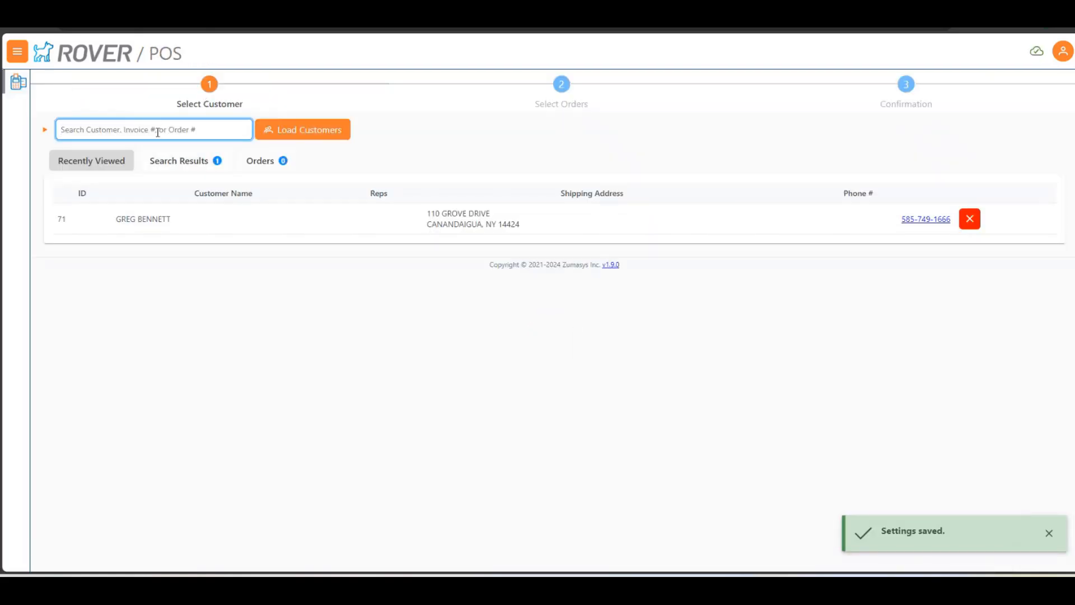
text(6641222)
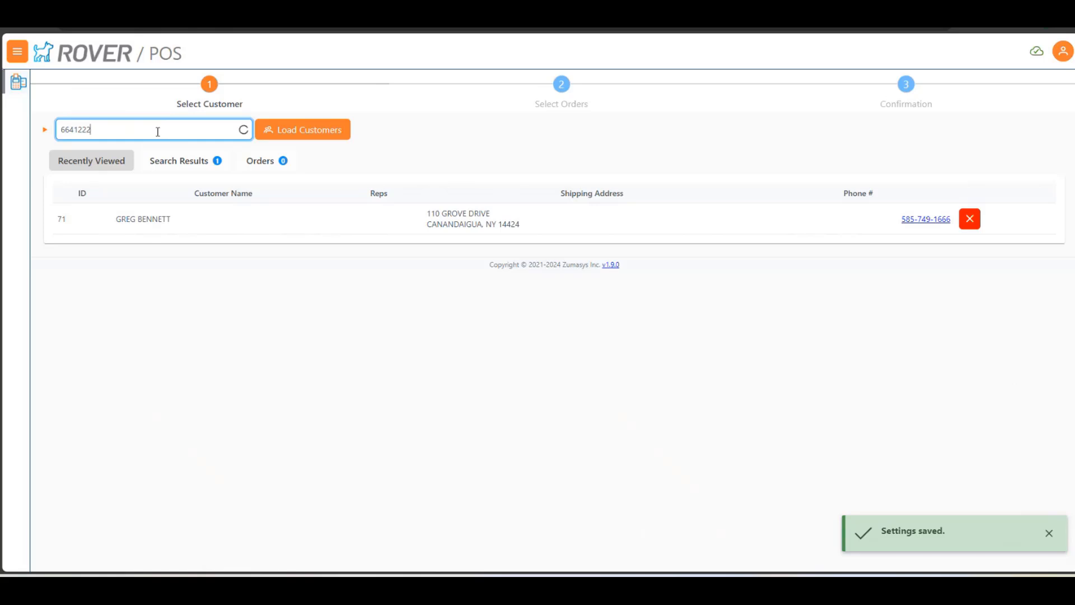
click(299, 129)
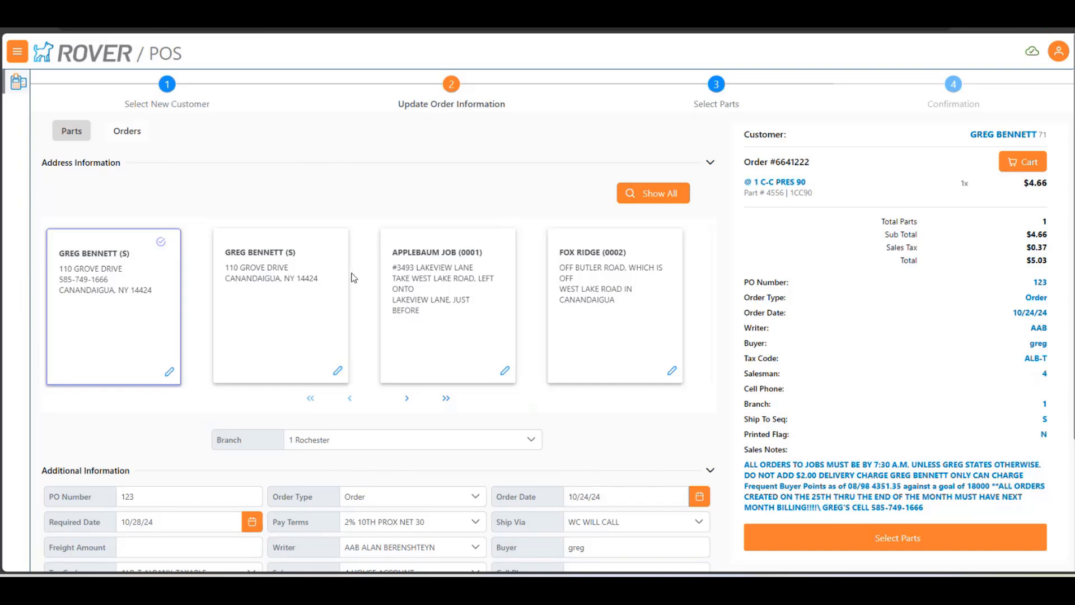
Leave the loaded order for the settings and disregard its transaction in progress
click(1058, 52)
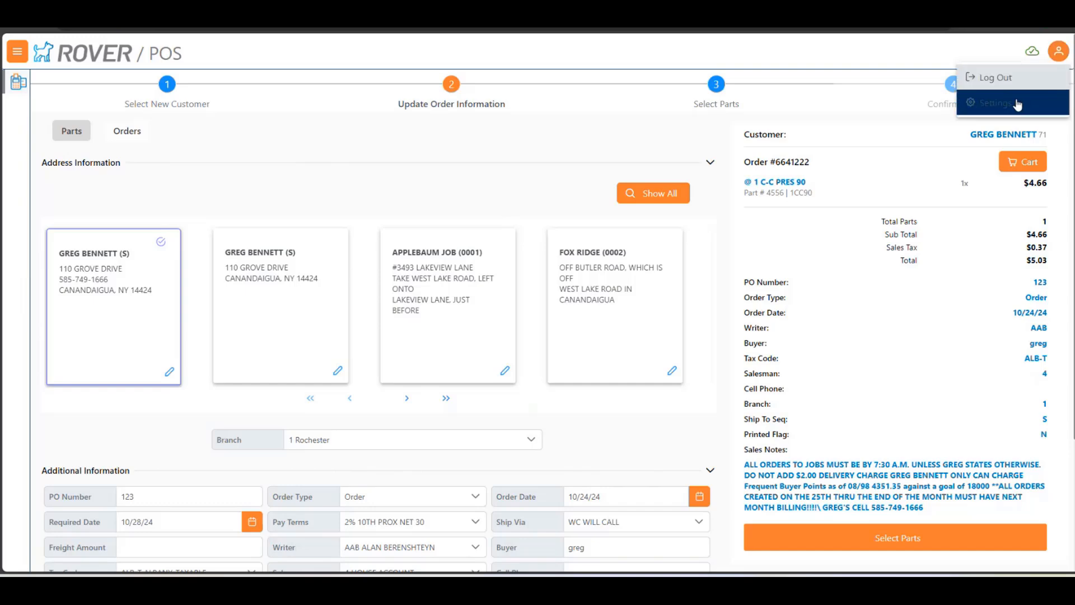
click(1017, 103)
click(686, 362)
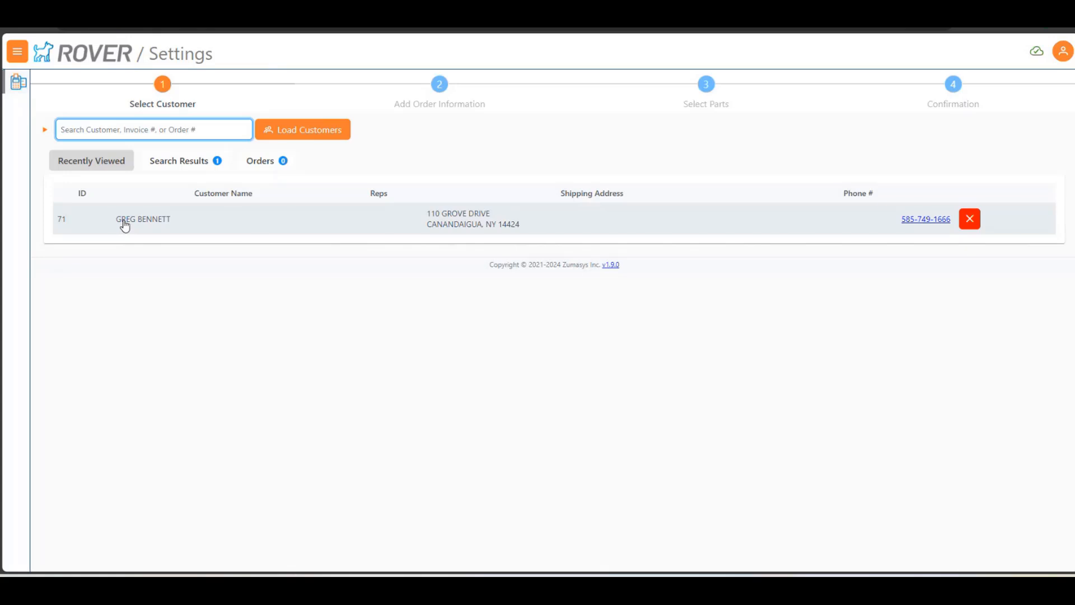
Switch to the invoice payment session, toggle Manual Card Entry on an 80.58 credit card payment, and close the payment dialog
drag(361, 13, 0, 34)
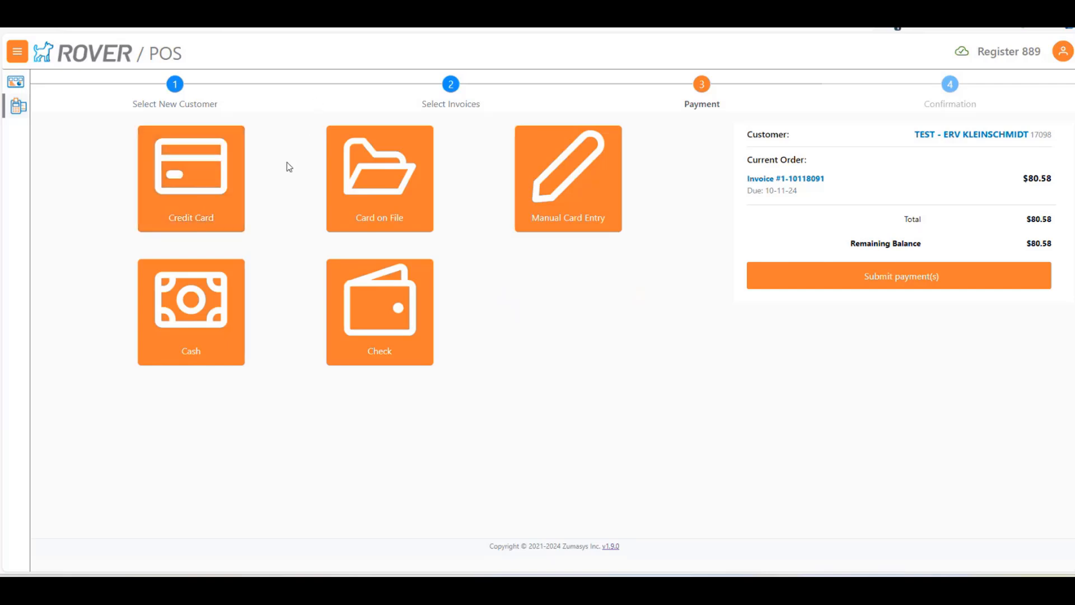
click(192, 172)
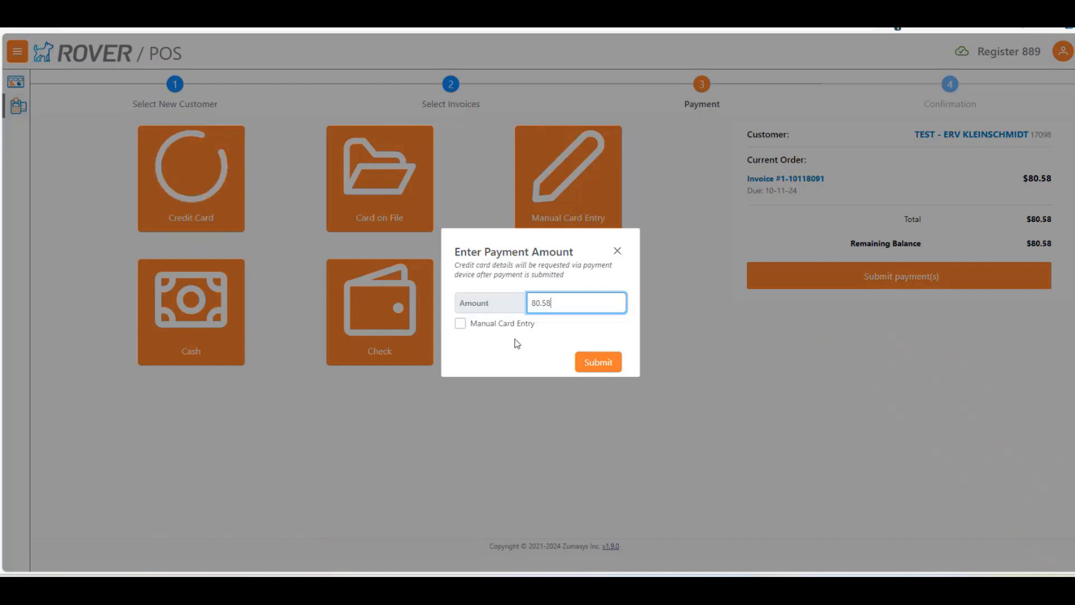
click(458, 324)
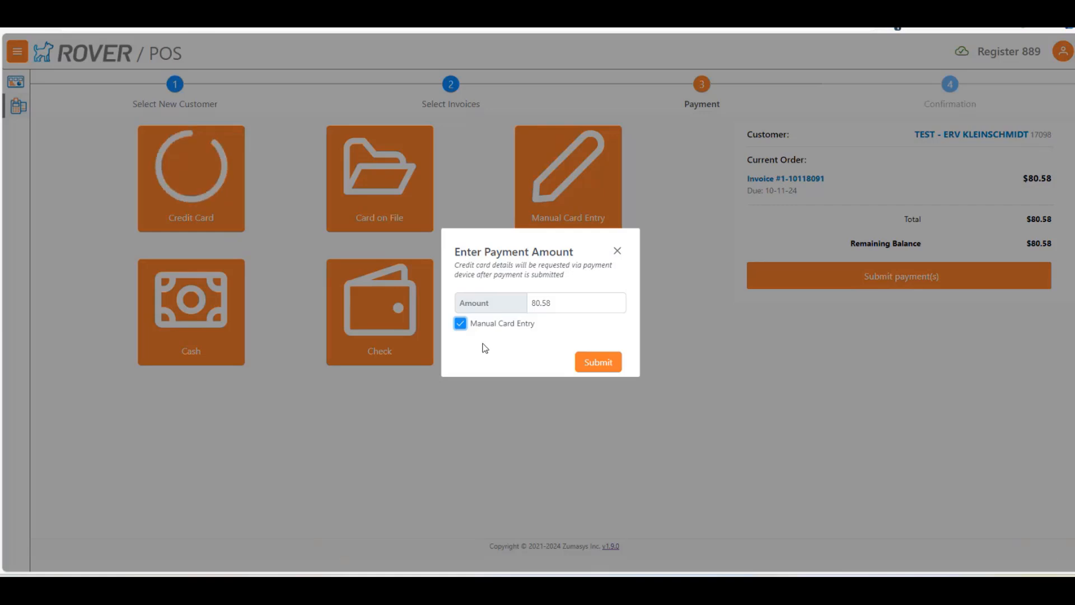
click(460, 324)
click(599, 364)
click(616, 250)
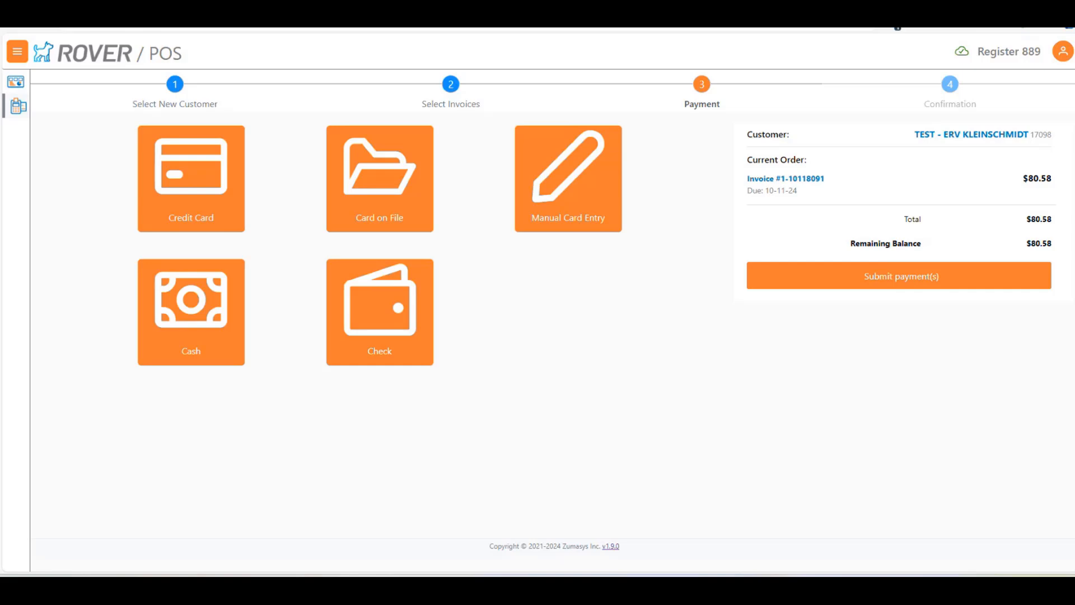
Reopen the credit card payment, examine the note on when card details are requested, and close the dialog
click(192, 196)
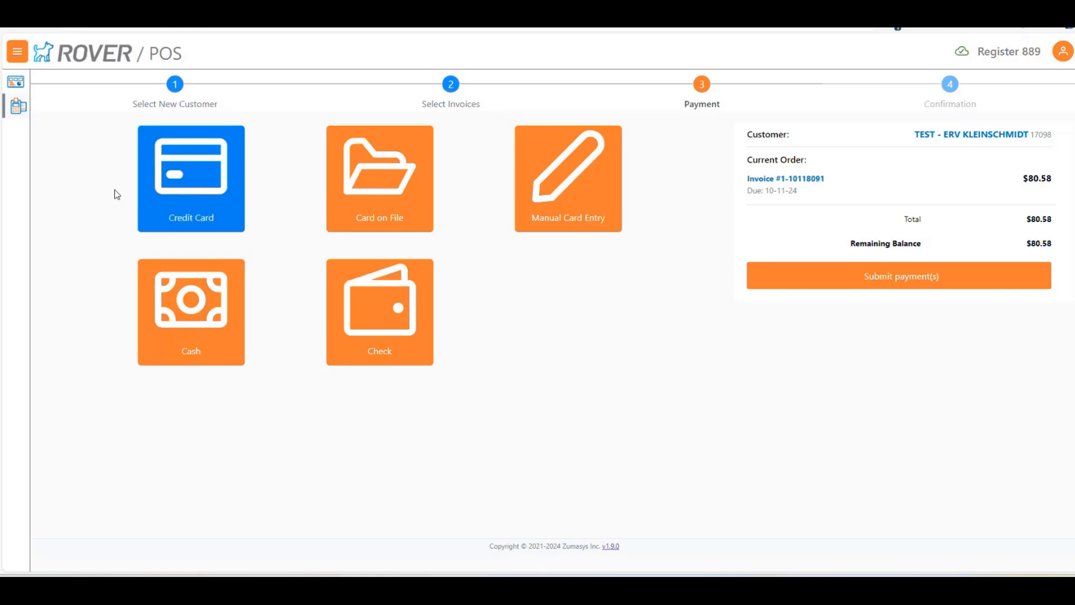
click(187, 196)
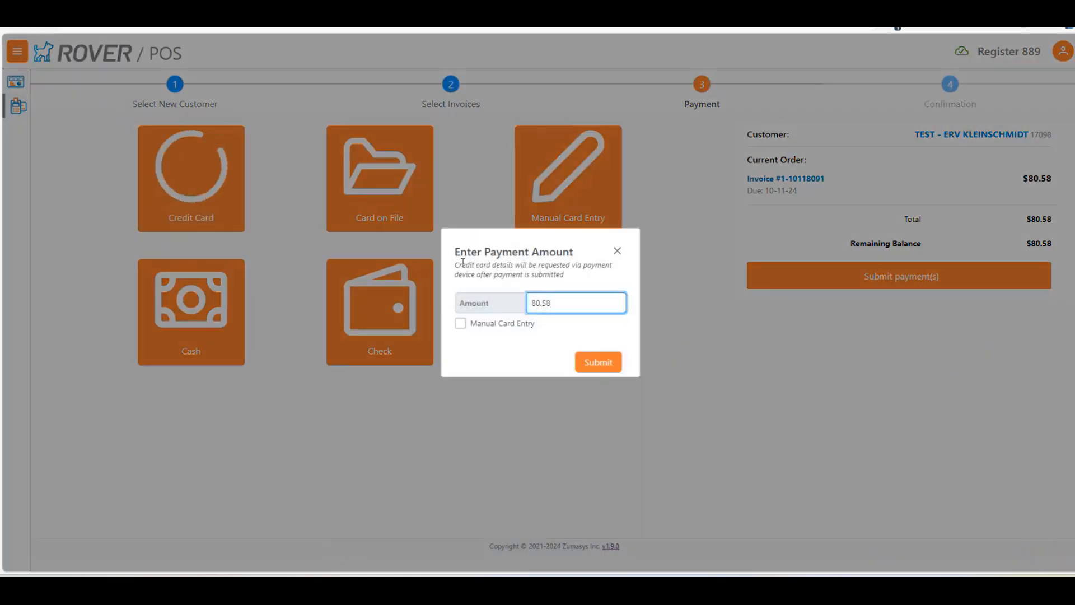
drag(458, 266, 576, 277)
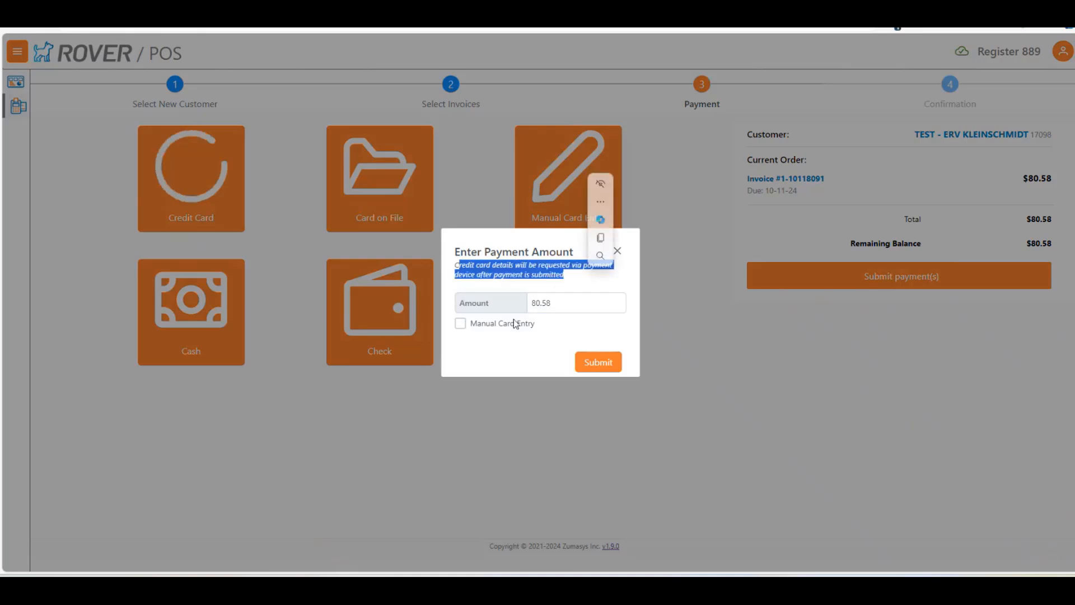
click(500, 326)
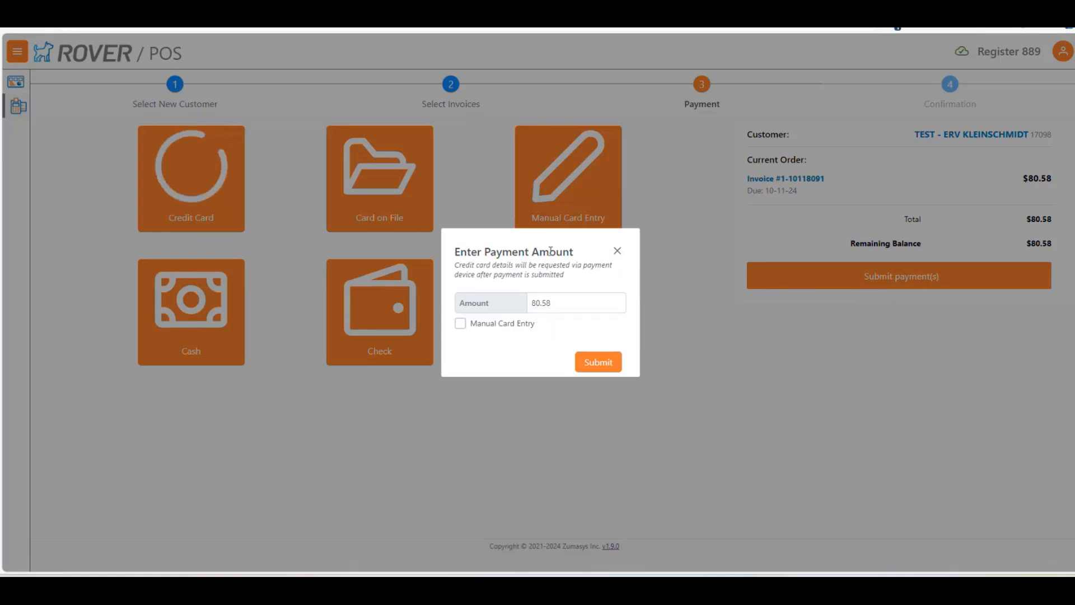
click(617, 253)
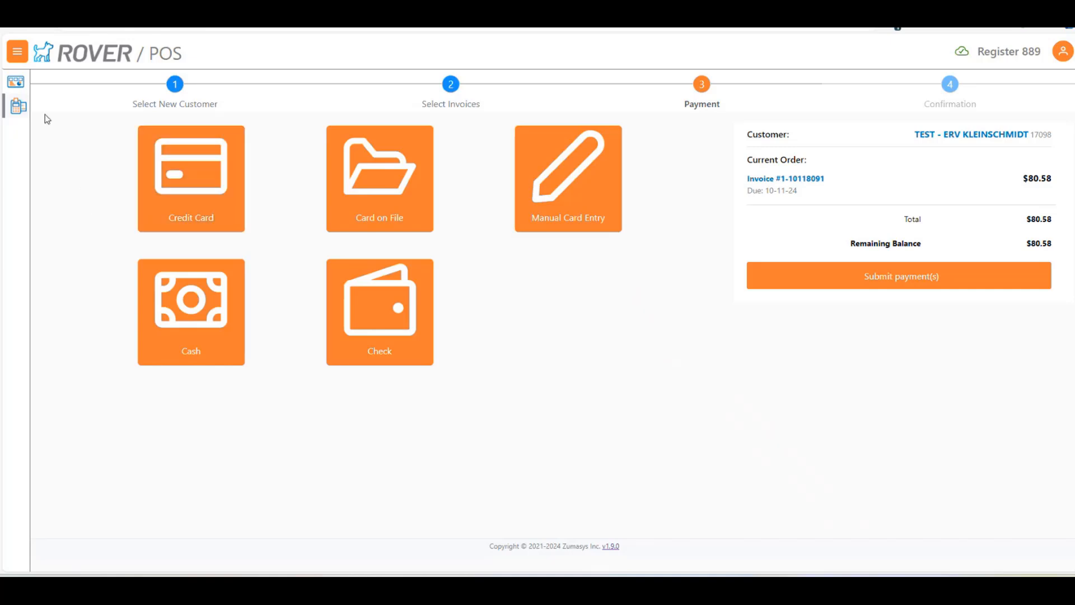
Return to the Evans Supplies session, disregard the order in progress, and start a new order for Evans Supplies
drag(273, 36, 0, 206)
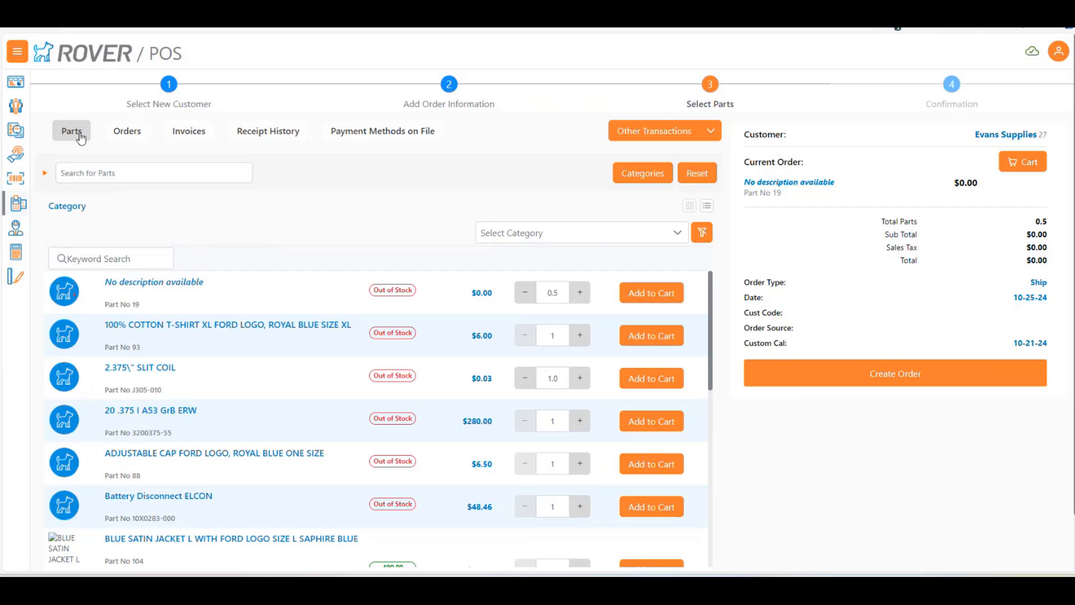
click(168, 96)
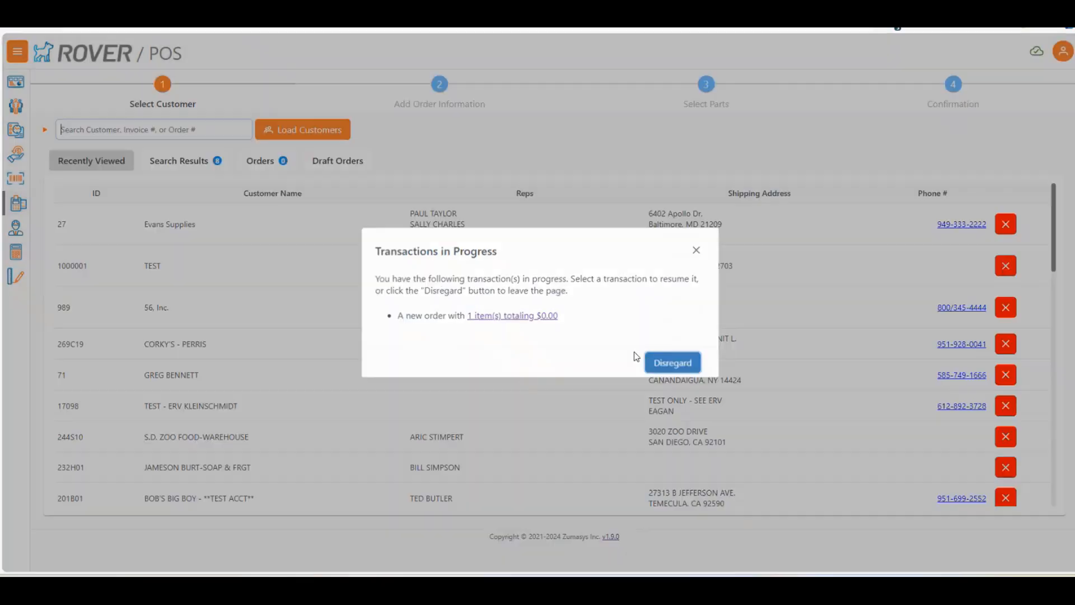
click(647, 362)
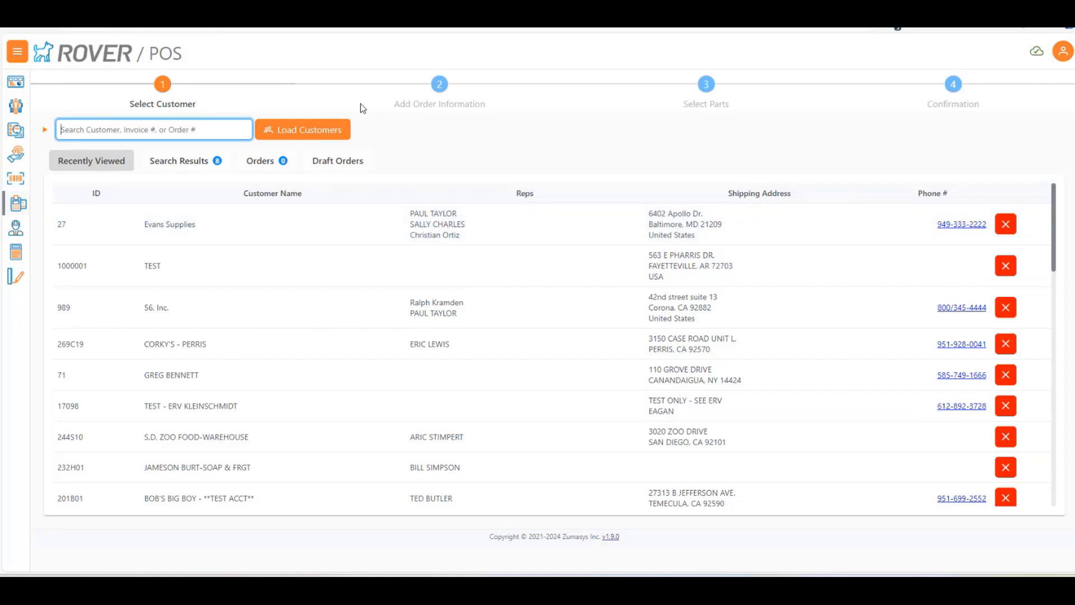
click(83, 229)
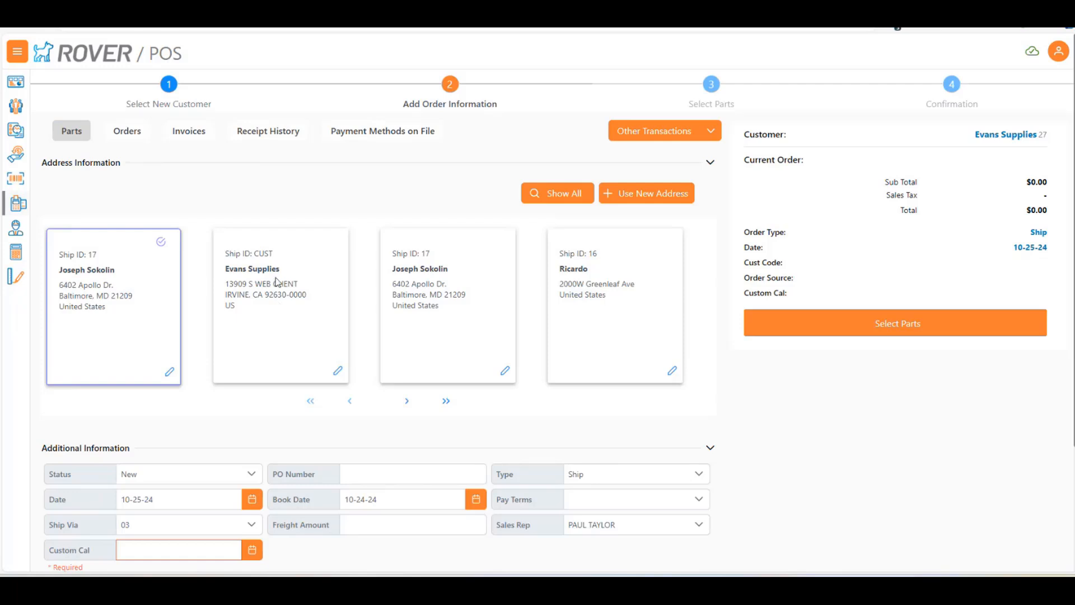
click(308, 279)
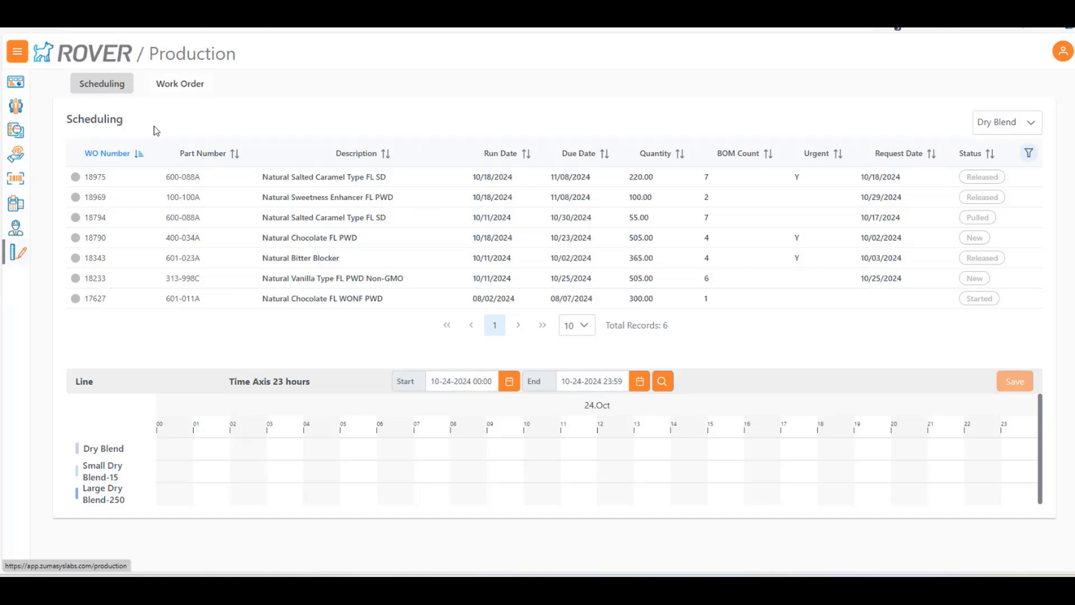
Open the production work order list and filter it to the Released status
click(222, 99)
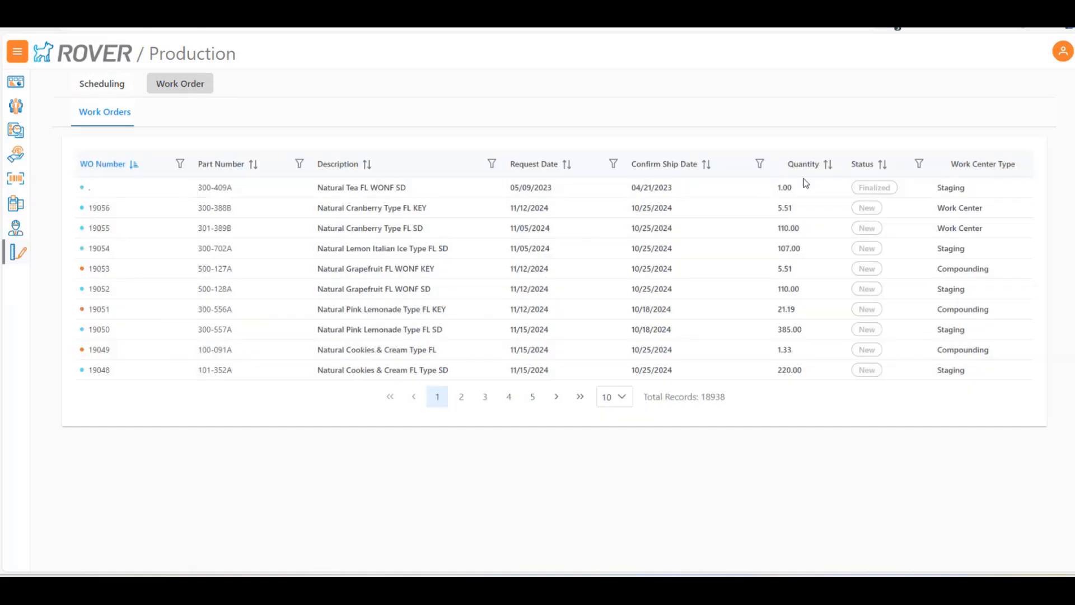
click(920, 163)
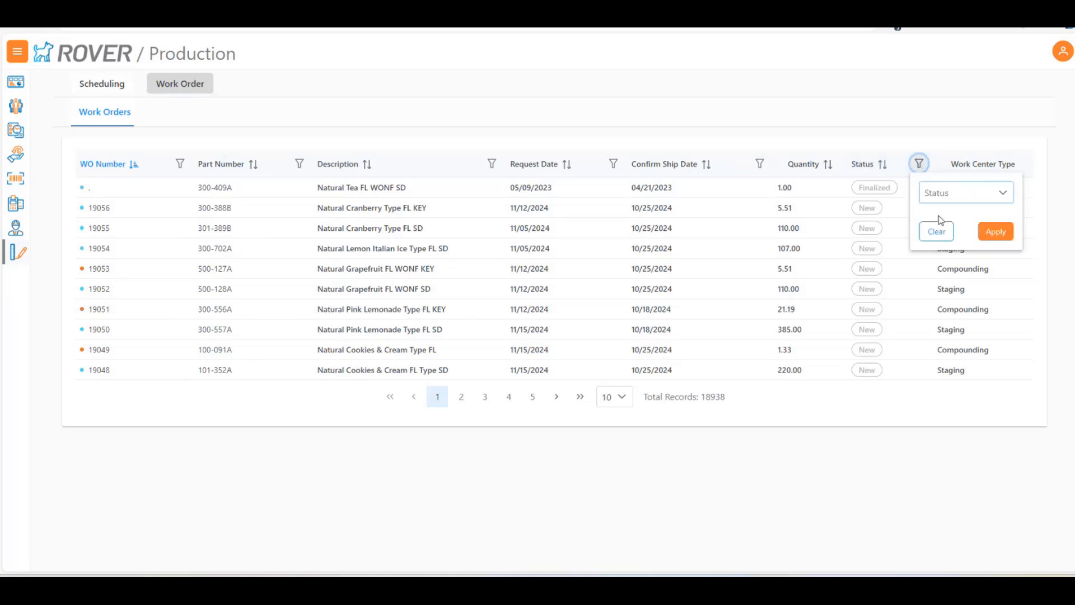
click(963, 193)
click(953, 286)
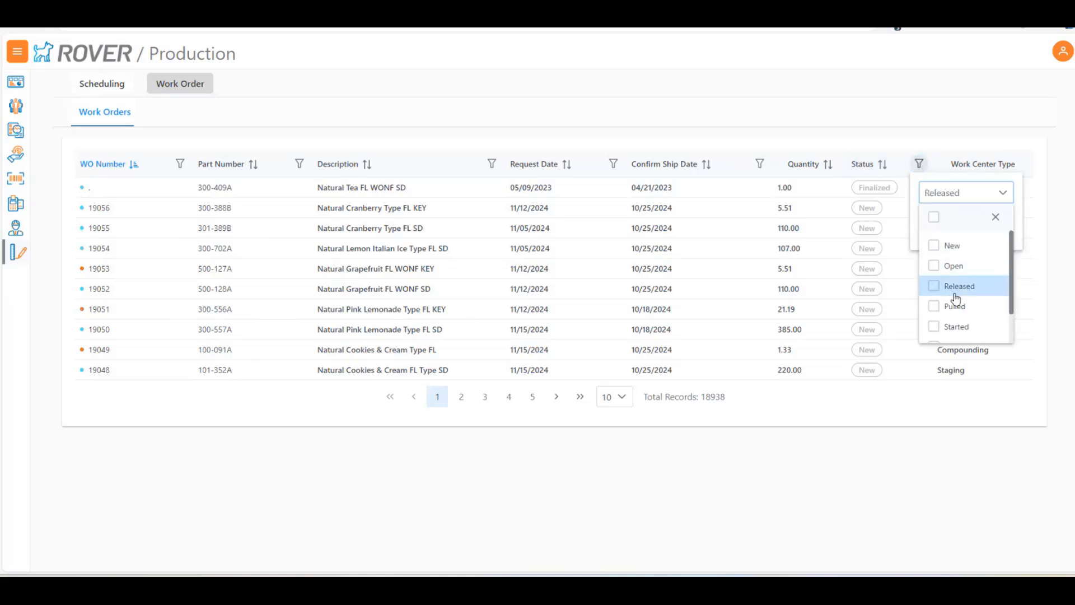
click(917, 230)
click(993, 230)
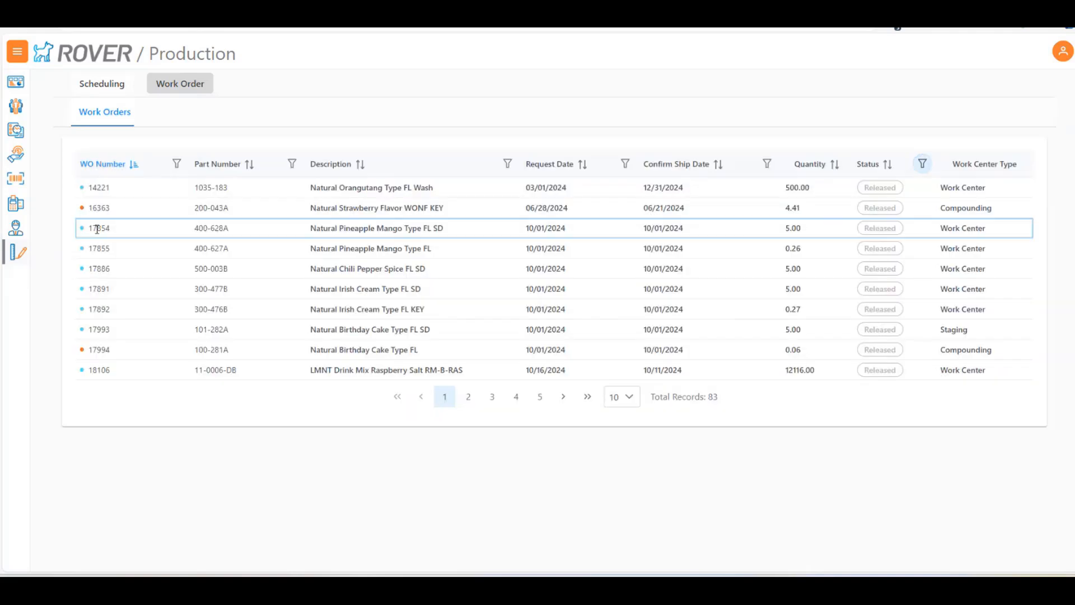
Open the Natural Pineapple Mango Type FL SD work order, examine its notes, and close the work order
click(96, 229)
click(247, 480)
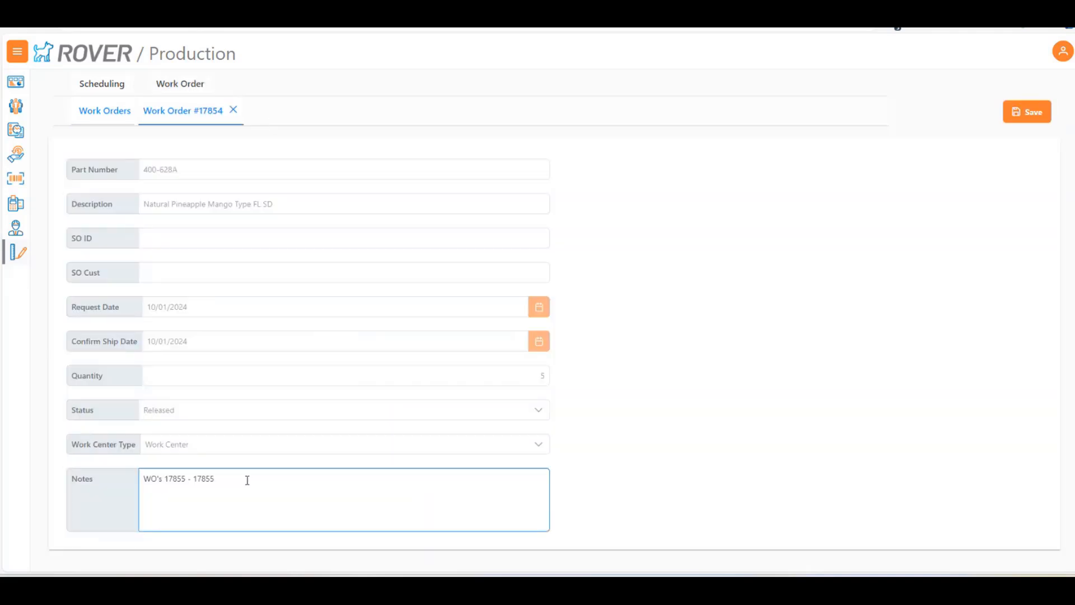
key(ctrl+a)
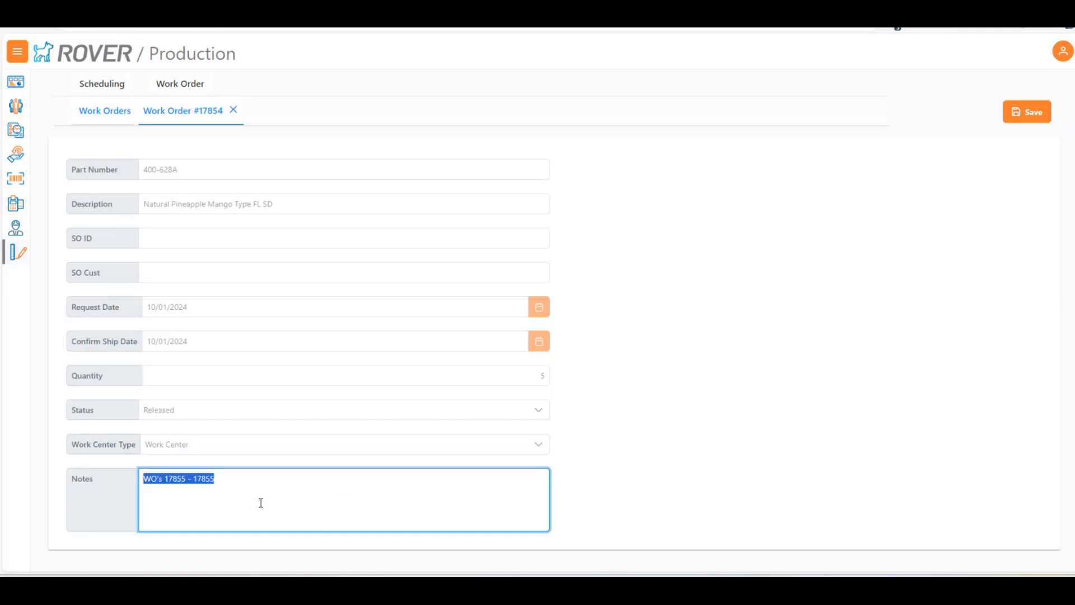
click(234, 110)
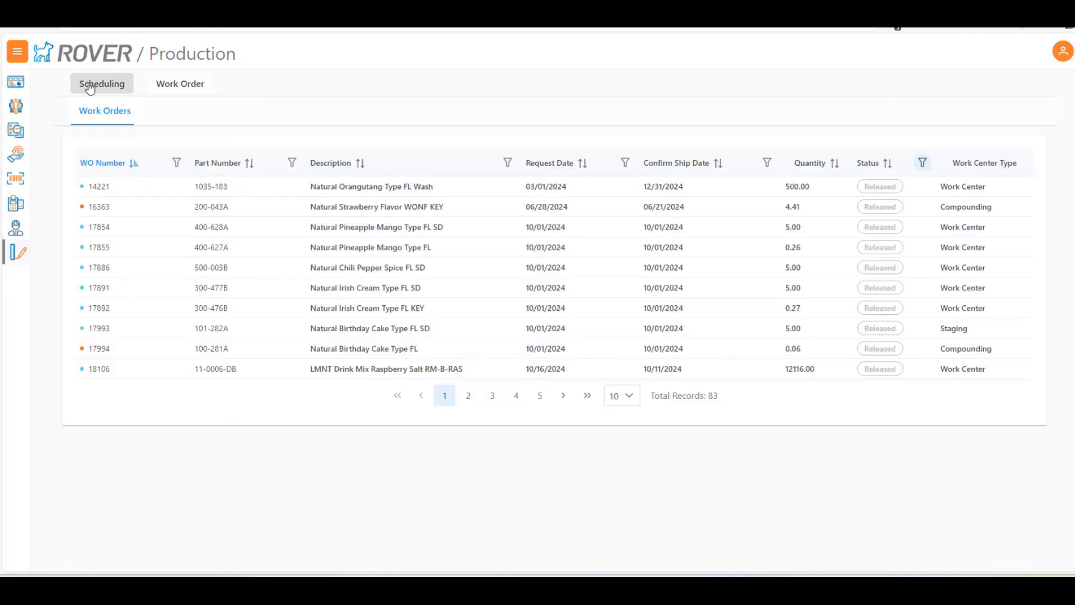
Open production scheduling, append "fgge" to the notes of the Released Natural Salted Caramel Type FL SD work order, save, and close the details
click(126, 85)
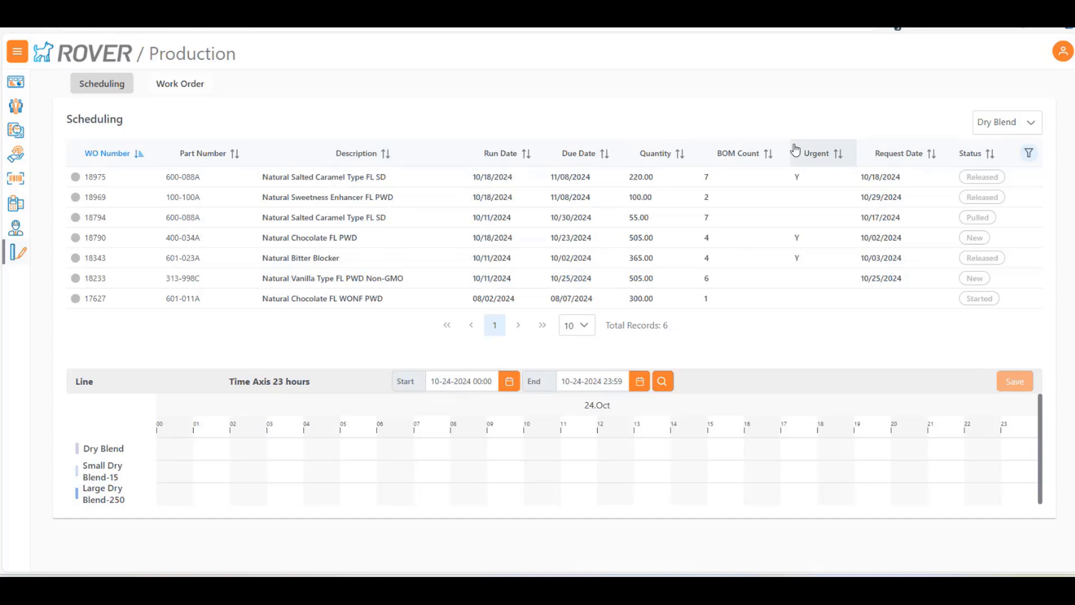
click(105, 178)
click(145, 334)
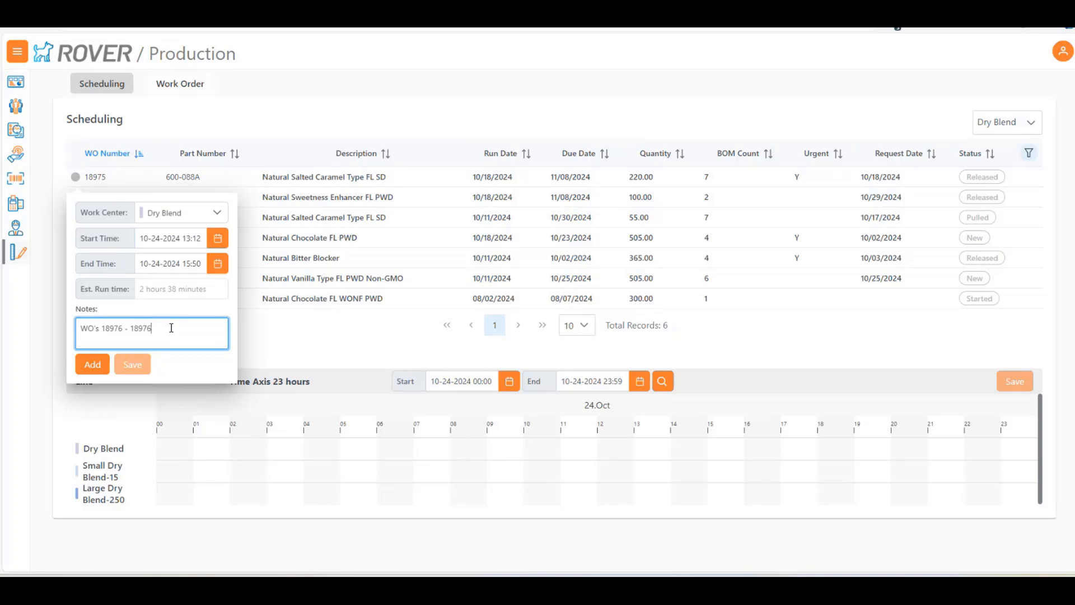
text(fgge)
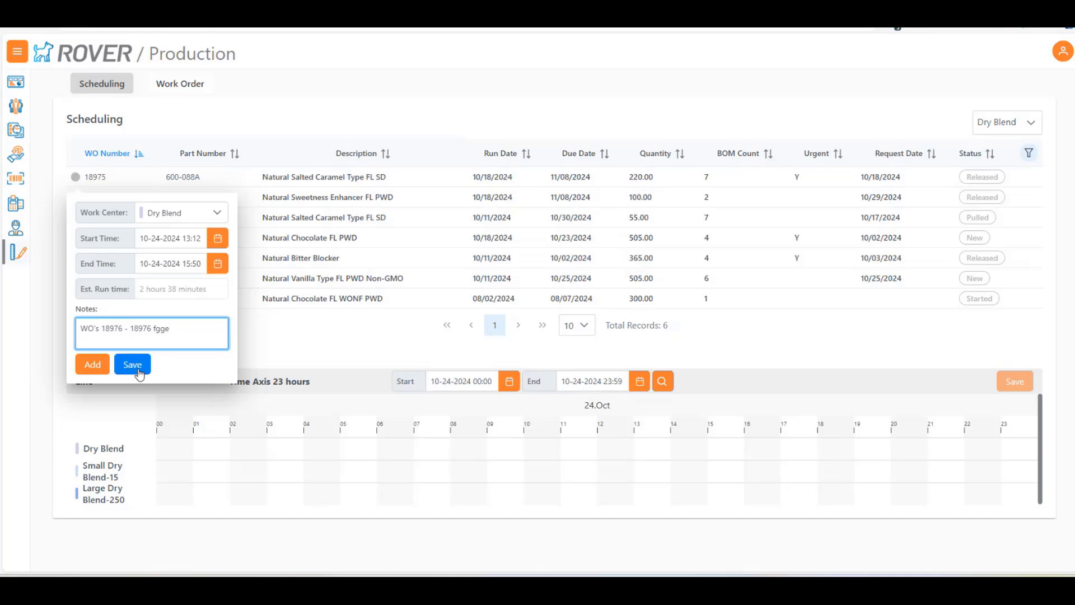
click(139, 371)
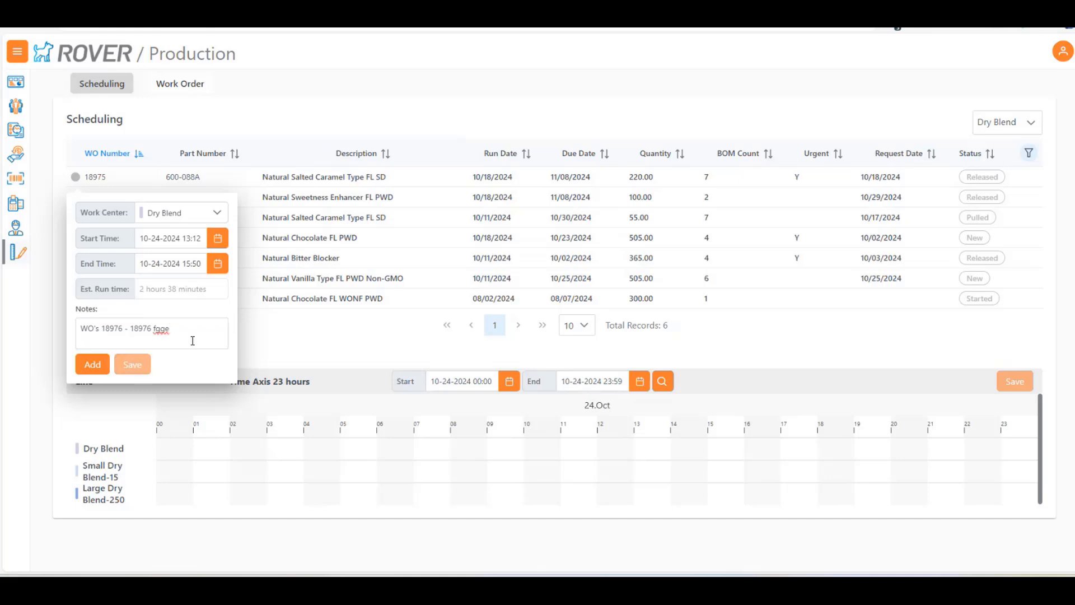
click(315, 321)
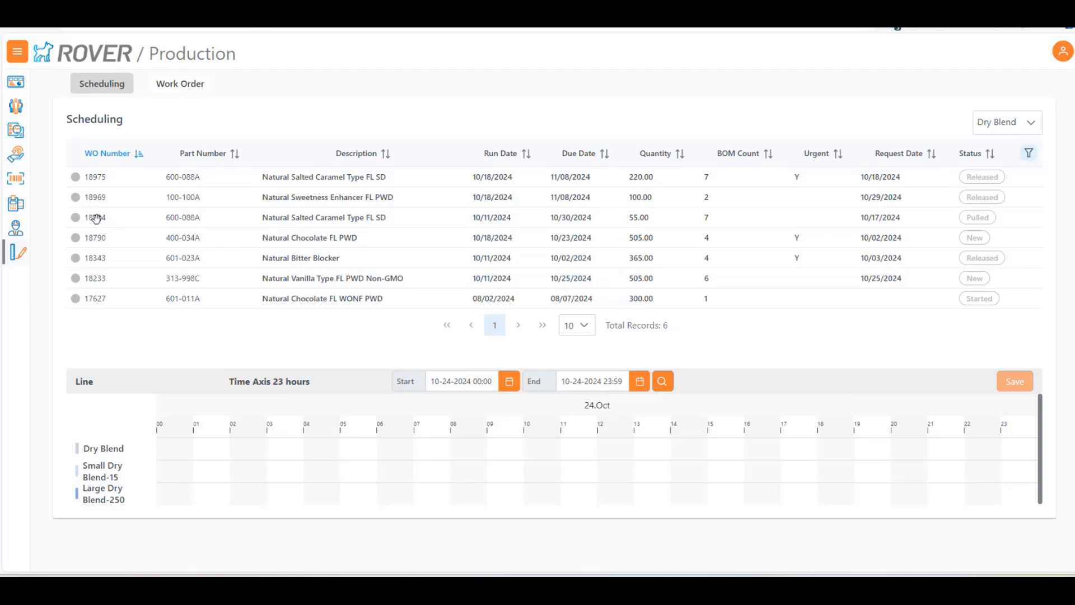
Schedule the Pulled Natural Salted Caramel and the Natural Vanilla Type work orders on Small Dry Blend-15 at about 02:30 and 04:30
drag(96, 217, 259, 473)
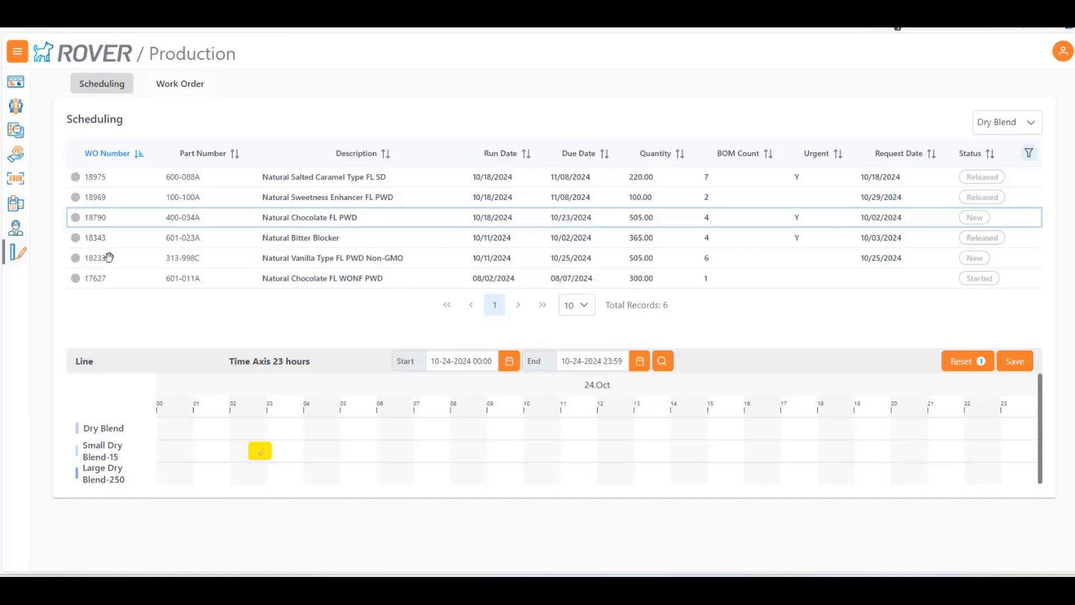
drag(98, 258, 336, 447)
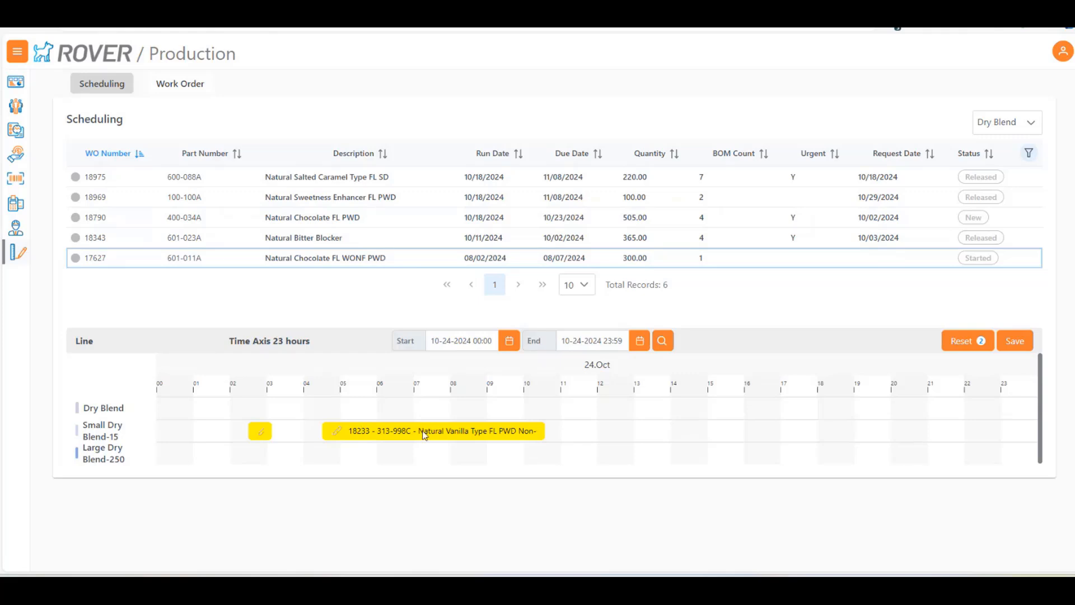
mouse_move(408, 435)
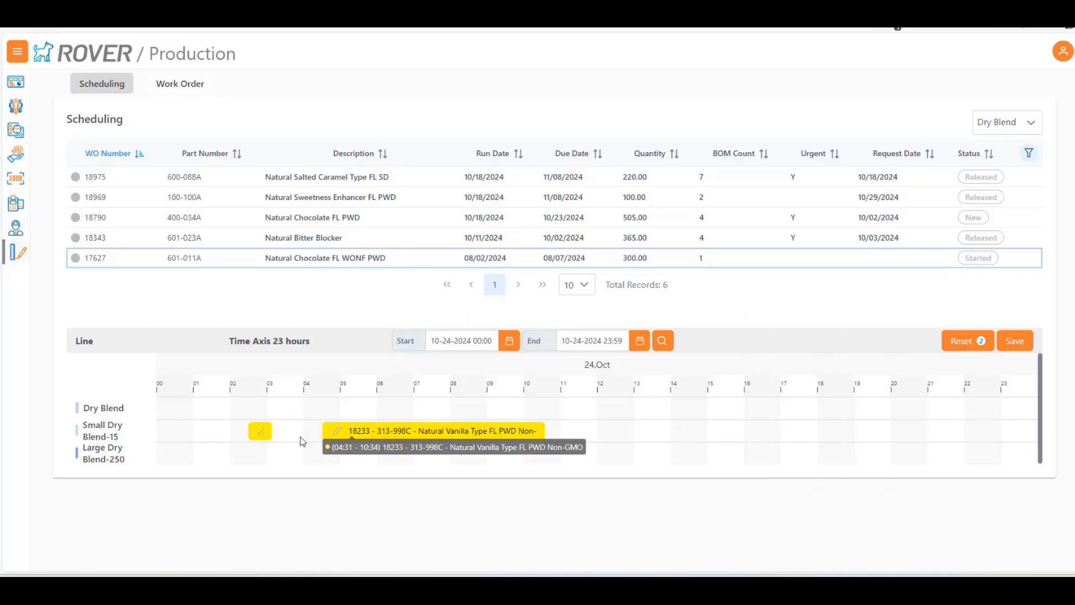
drag(261, 435, 306, 436)
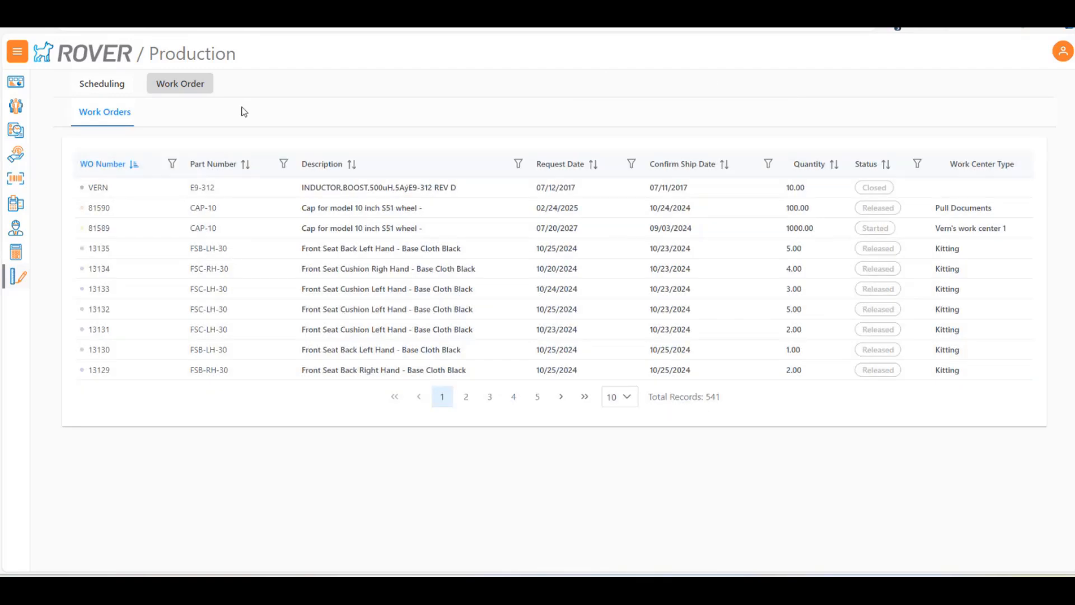
Open production scheduling in the other Rover session and select the Assembly group
click(130, 88)
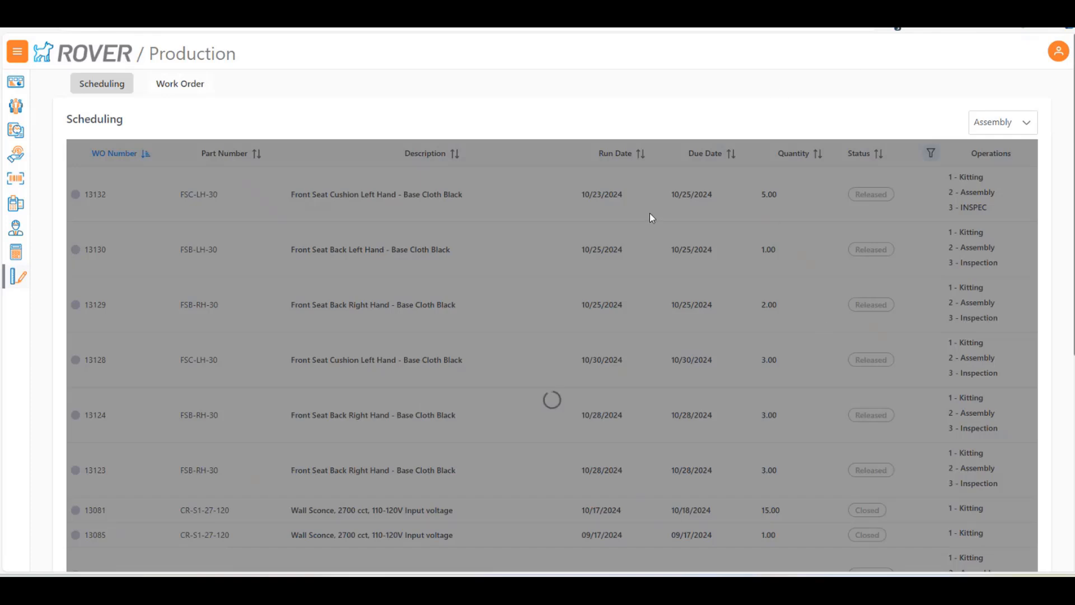
click(1028, 126)
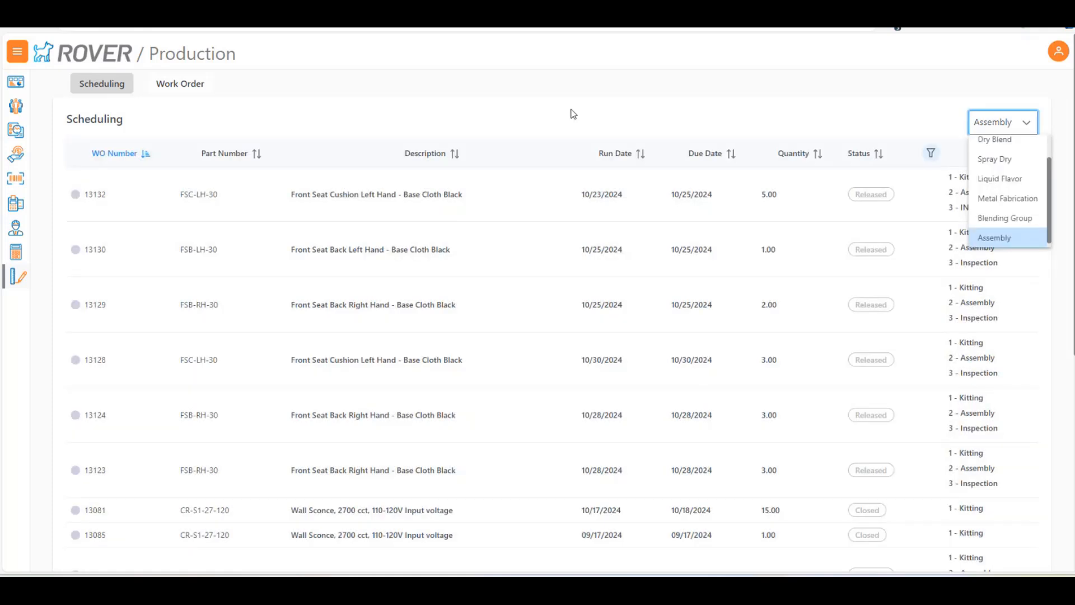
click(1001, 238)
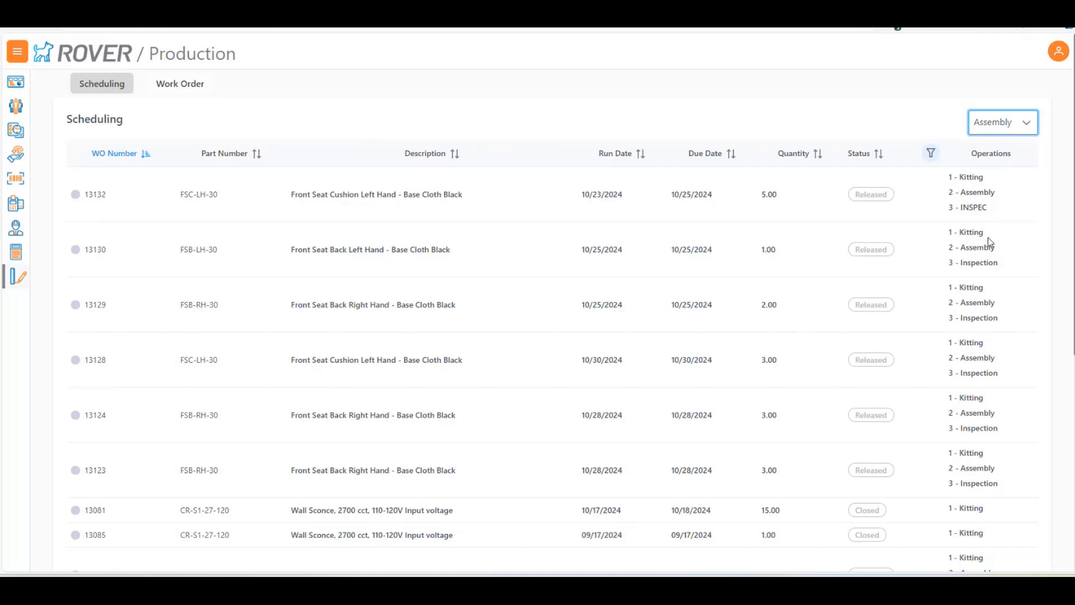
Schedule a Front Seat Back Right Hand work order at about 11:00 on September 1 and examine its Kitting, Inspection and FSB Line 2 blocks
scroll(426, 247, down, 3)
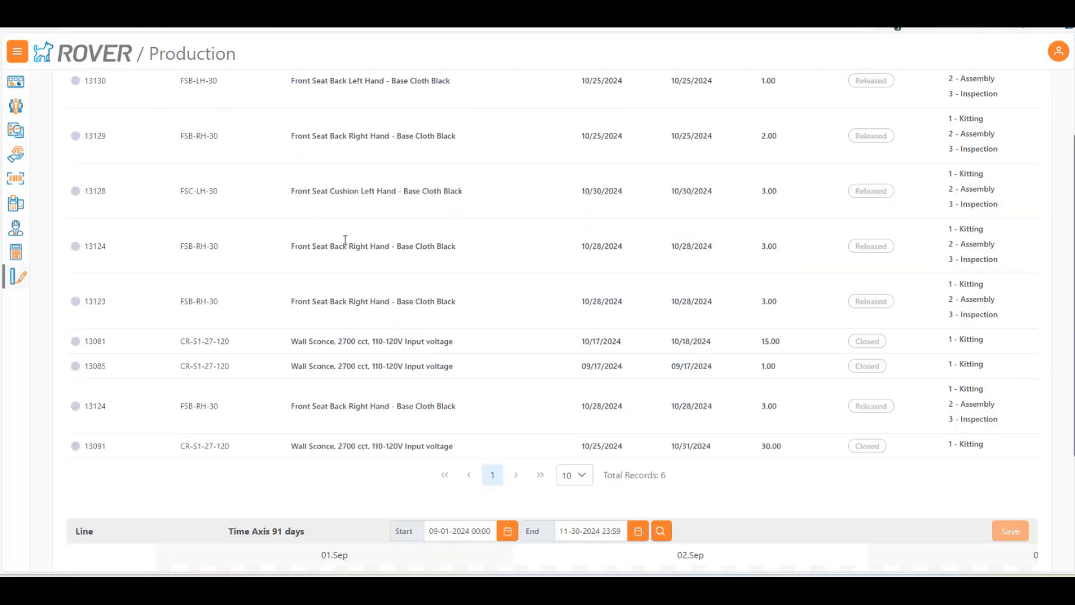
drag(108, 190, 393, 476)
scroll(361, 168, up, 5)
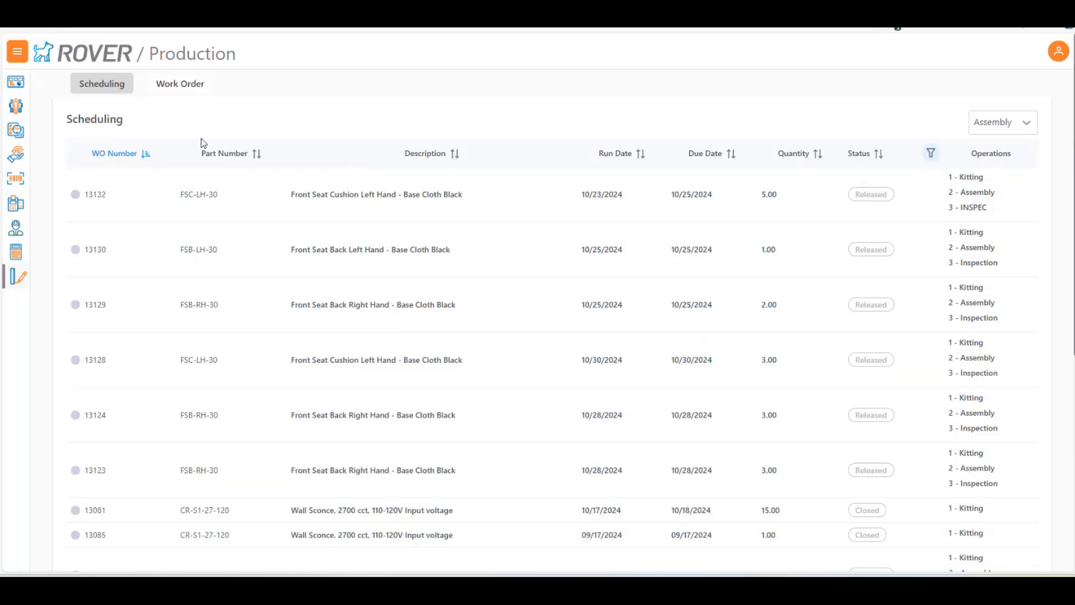
scroll(335, 269, down, 5)
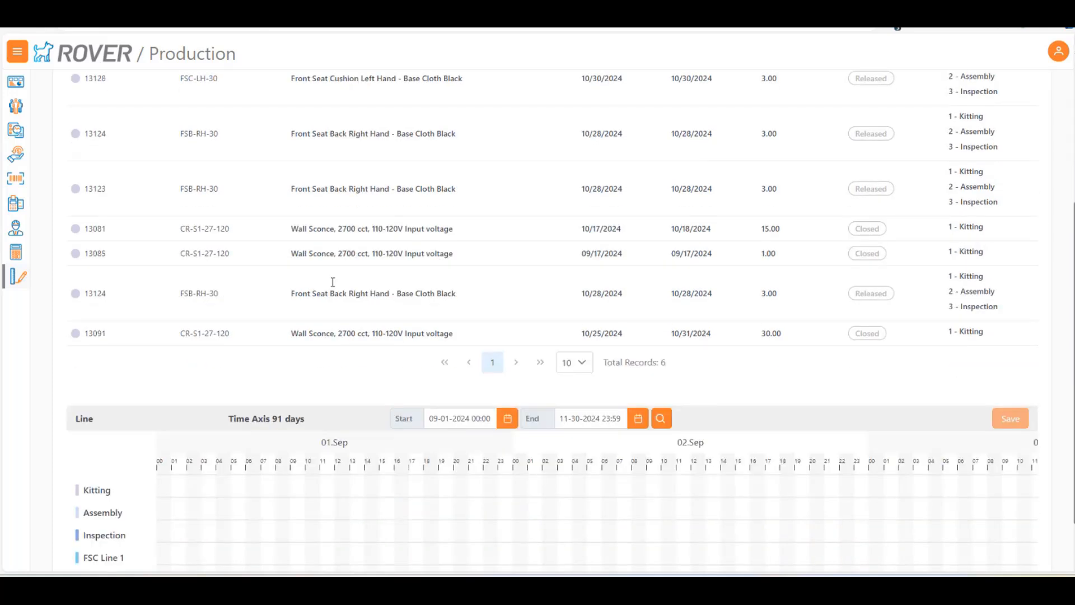
drag(89, 187, 321, 502)
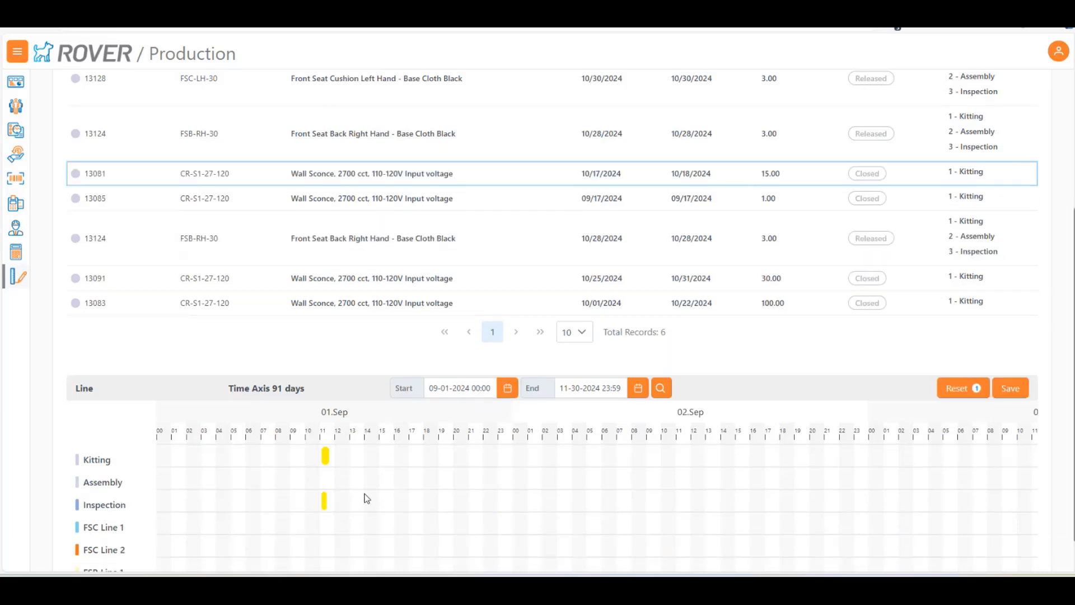
scroll(370, 504, down, 1)
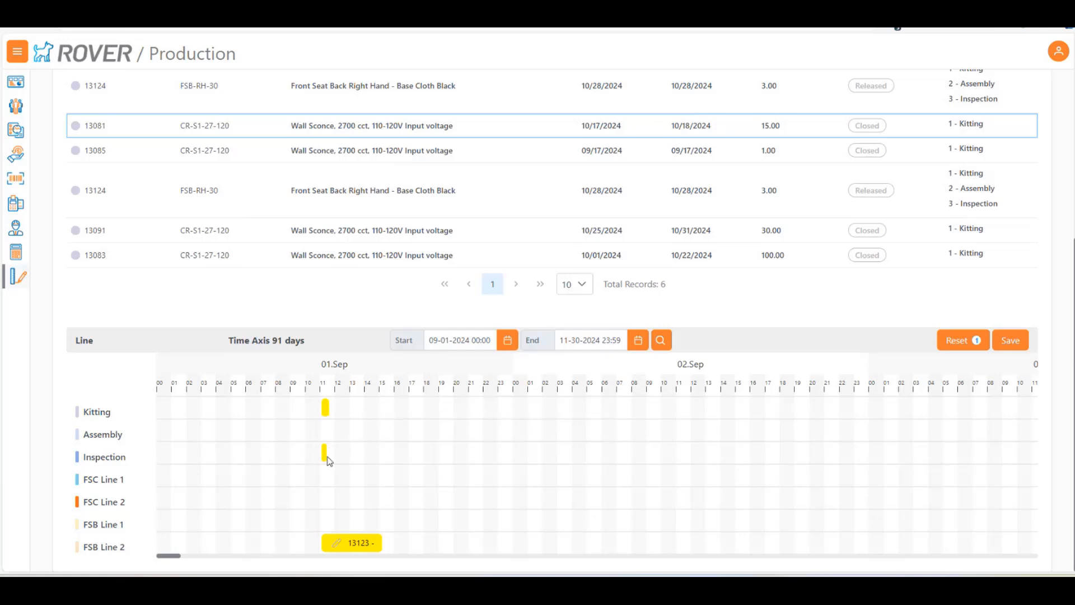
mouse_move(338, 550)
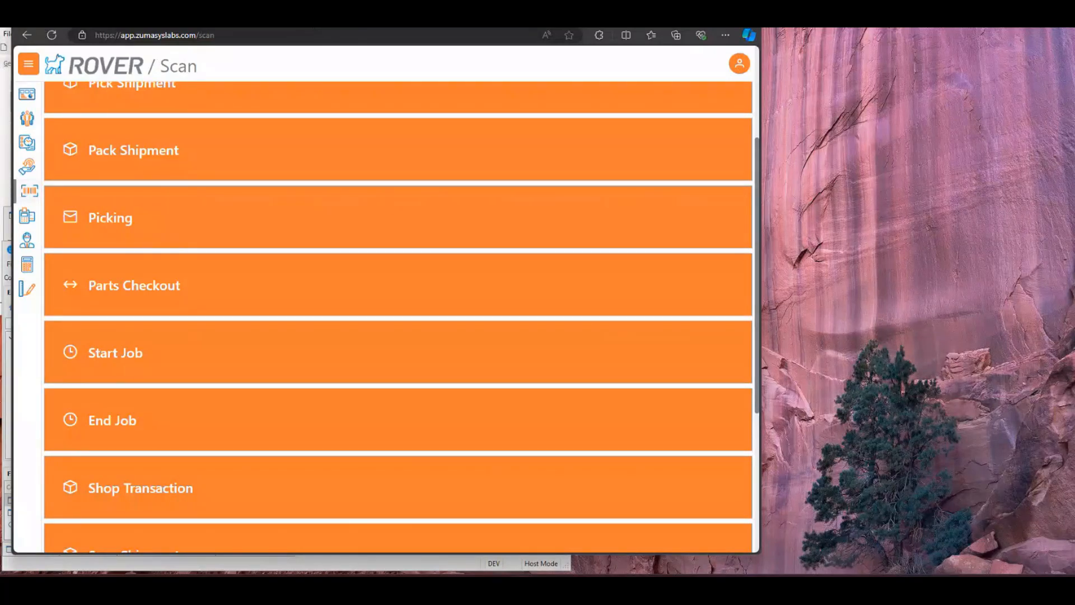
Look through the Scan functions and open the Start Job form with WO as the function
drag(290, 21, 459, 27)
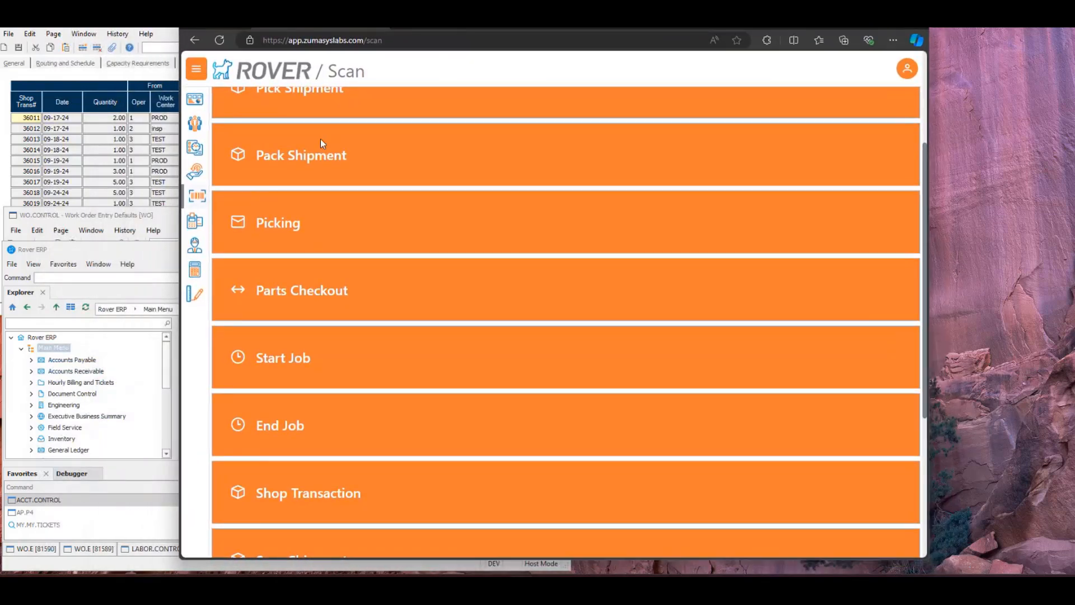
scroll(329, 129, down, 3)
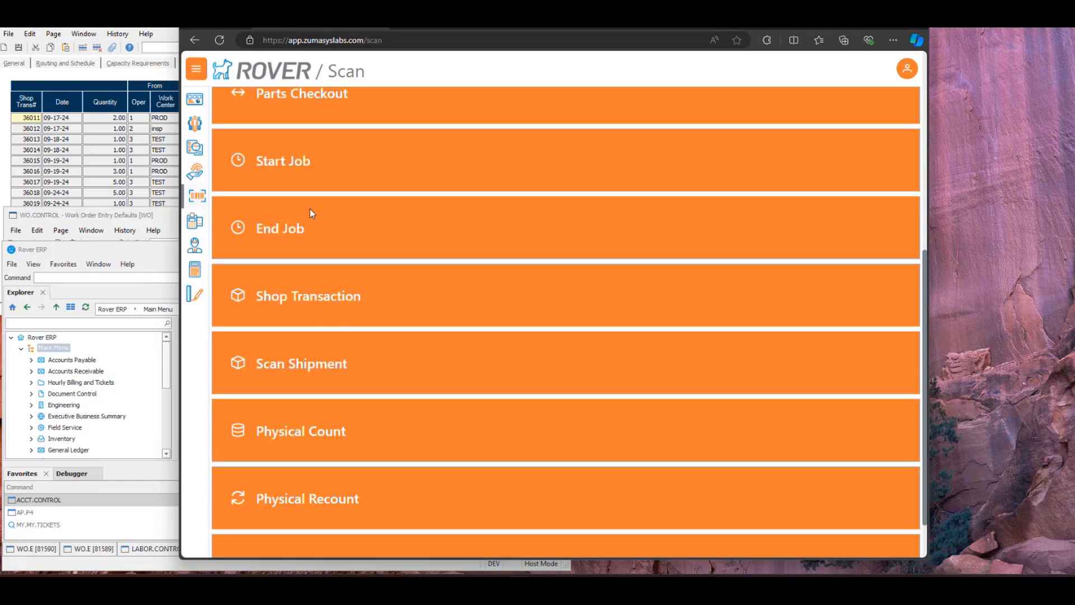
scroll(312, 213, down, 1)
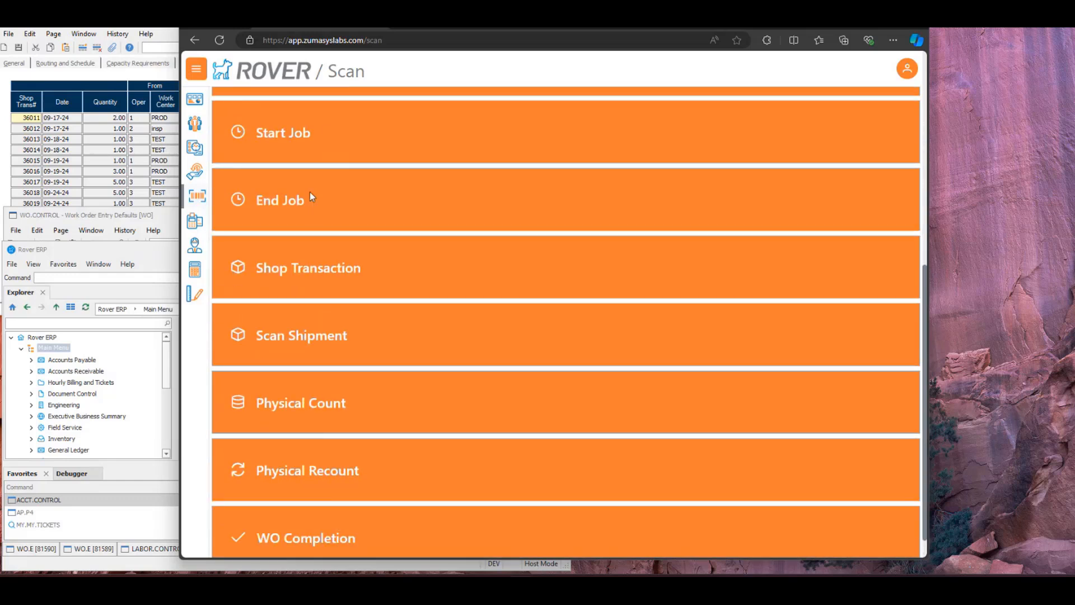
scroll(311, 212, down, 1)
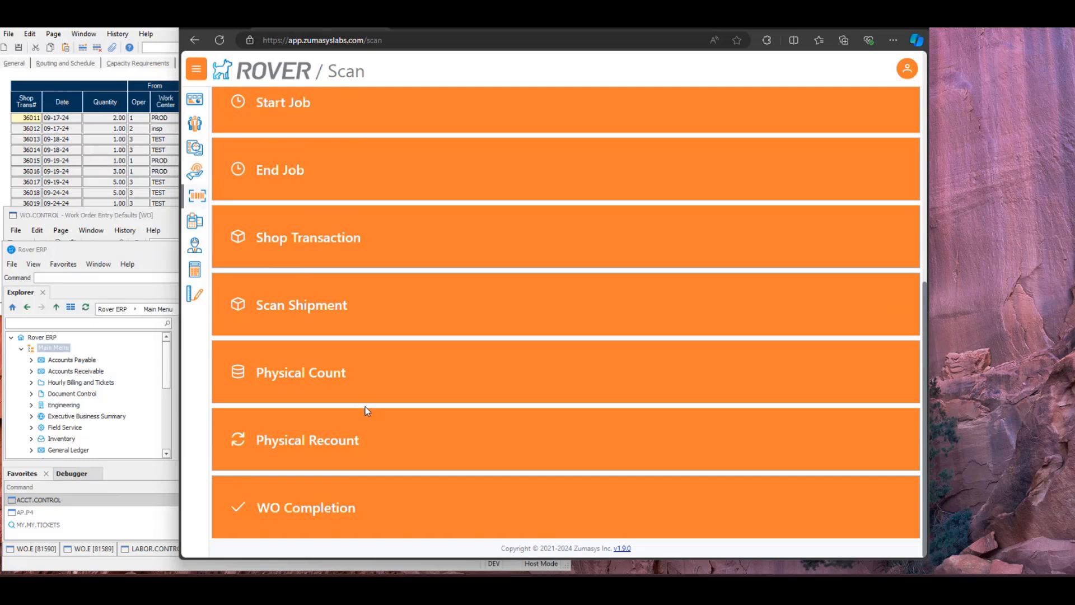
scroll(371, 414, up, 2)
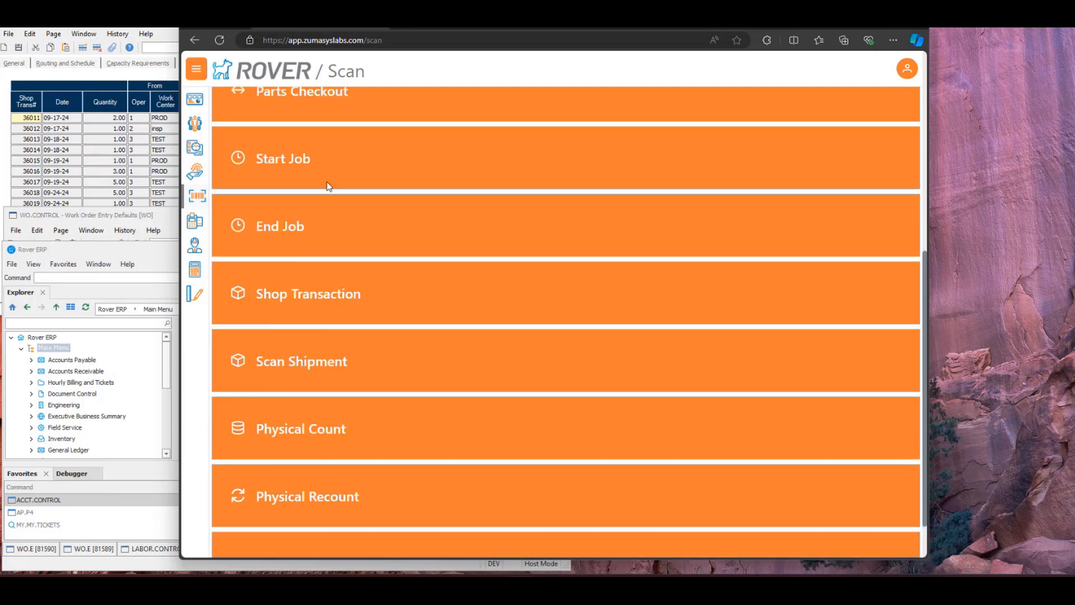
click(287, 159)
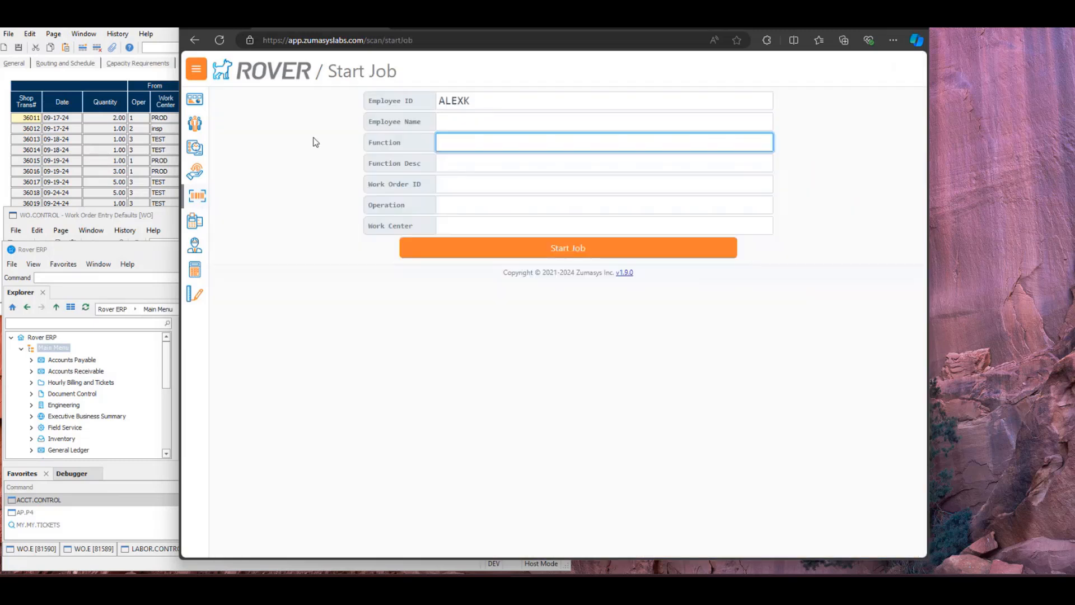
text(WO)
key(Return)
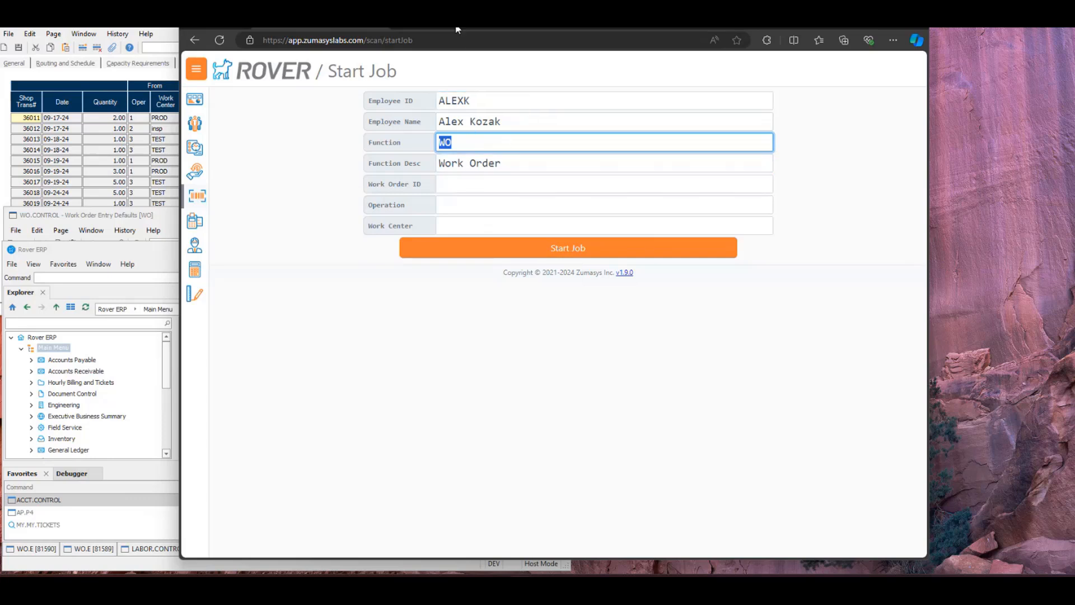
Switch to the Labor Control entry in Rover ERP and examine the choices for Default Start Job Labor Function, keeping WO
drag(457, 30, 487, 29)
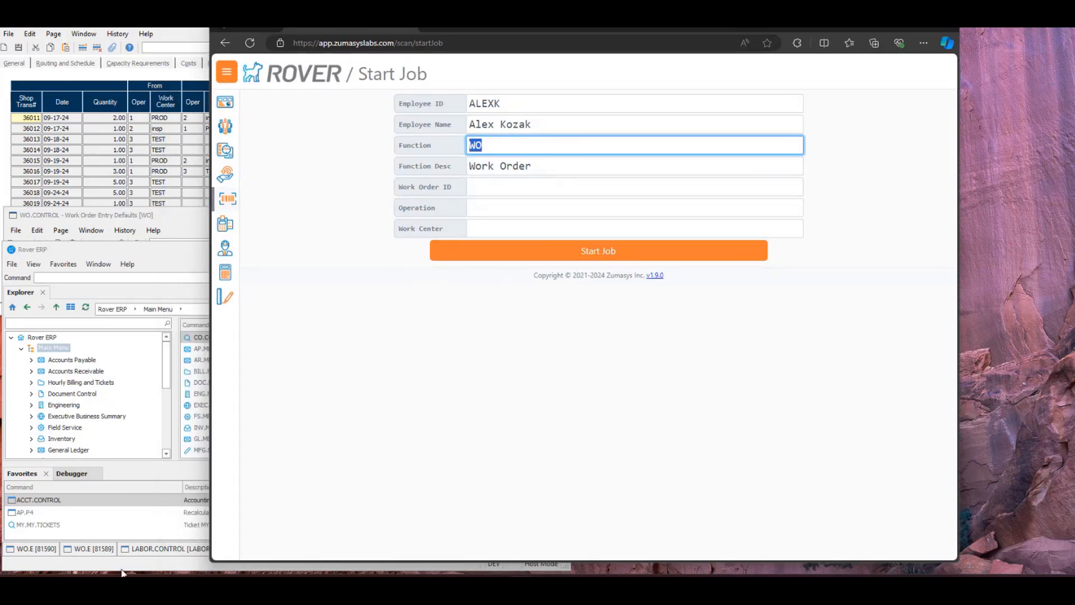
click(163, 562)
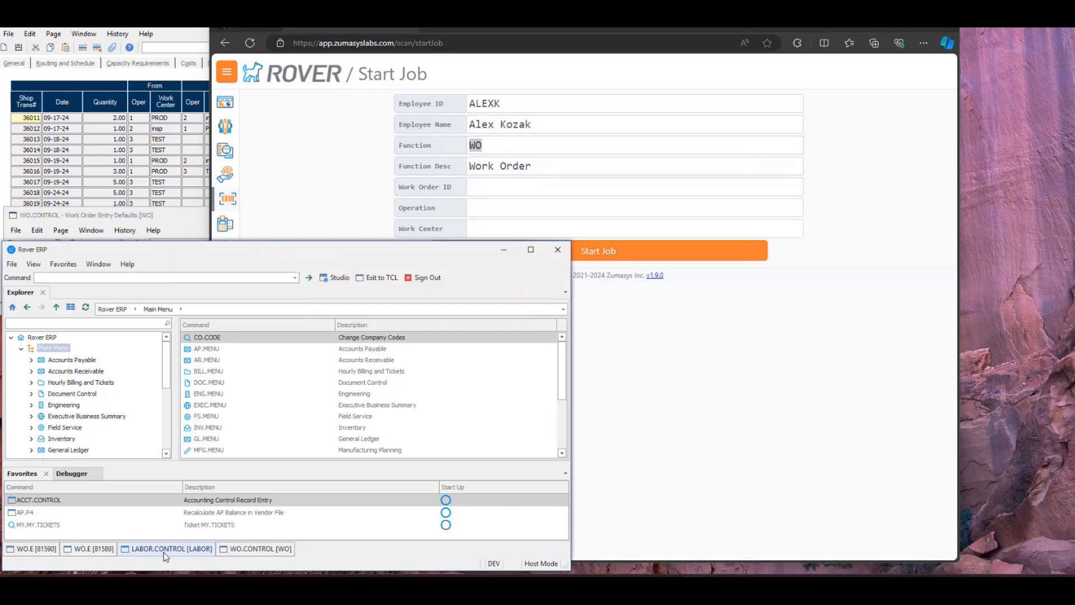
click(164, 552)
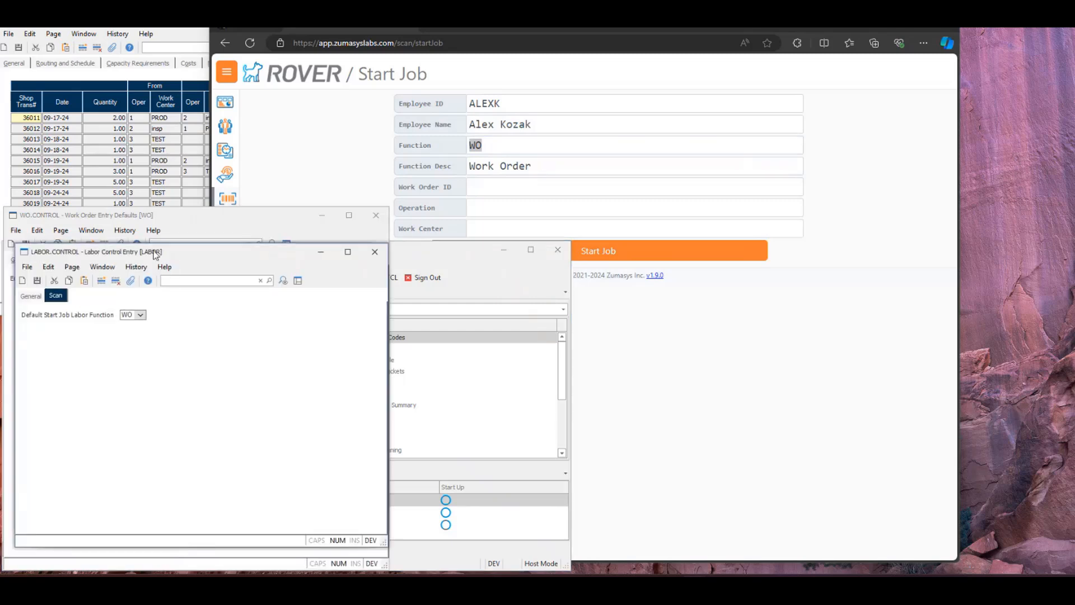
drag(156, 252, 146, 249)
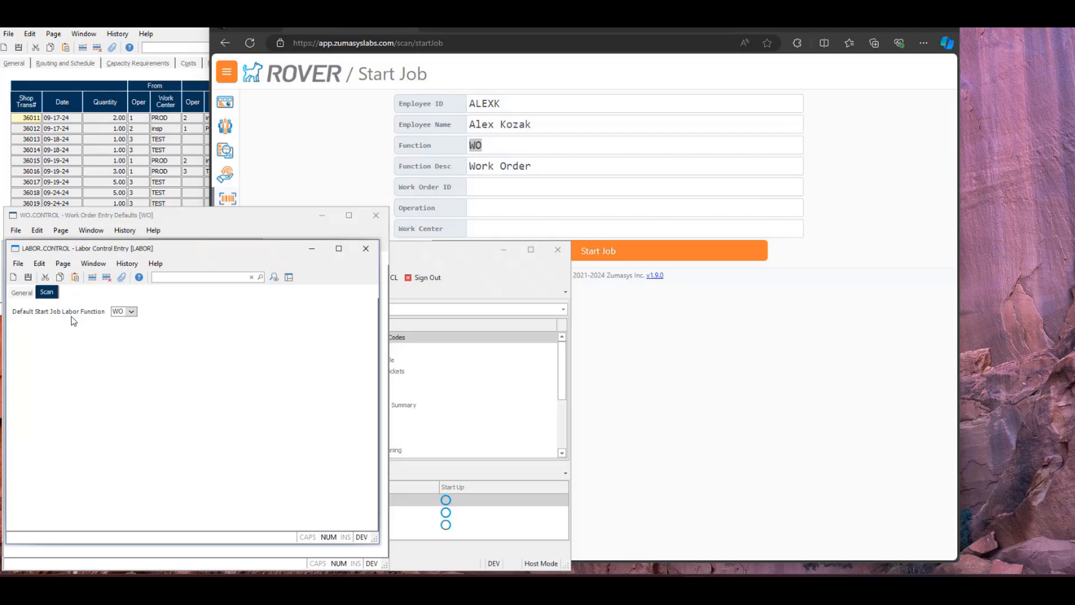
click(128, 312)
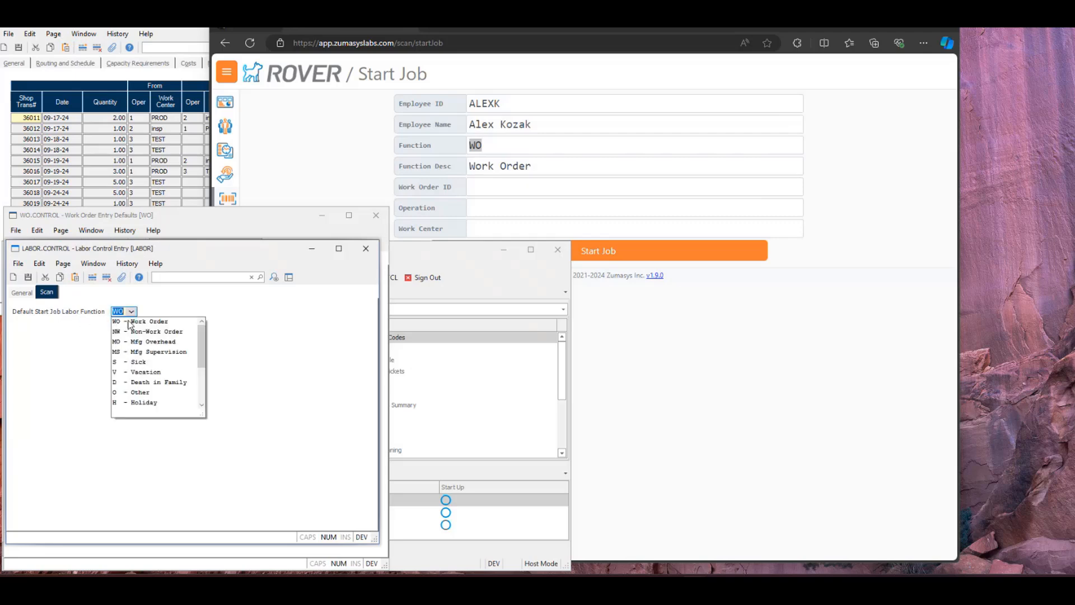
click(126, 309)
Switch back to Rover Web, leave the Start Job form, and open the user settings to examine the Use User ID as Employee ID option
click(506, 141)
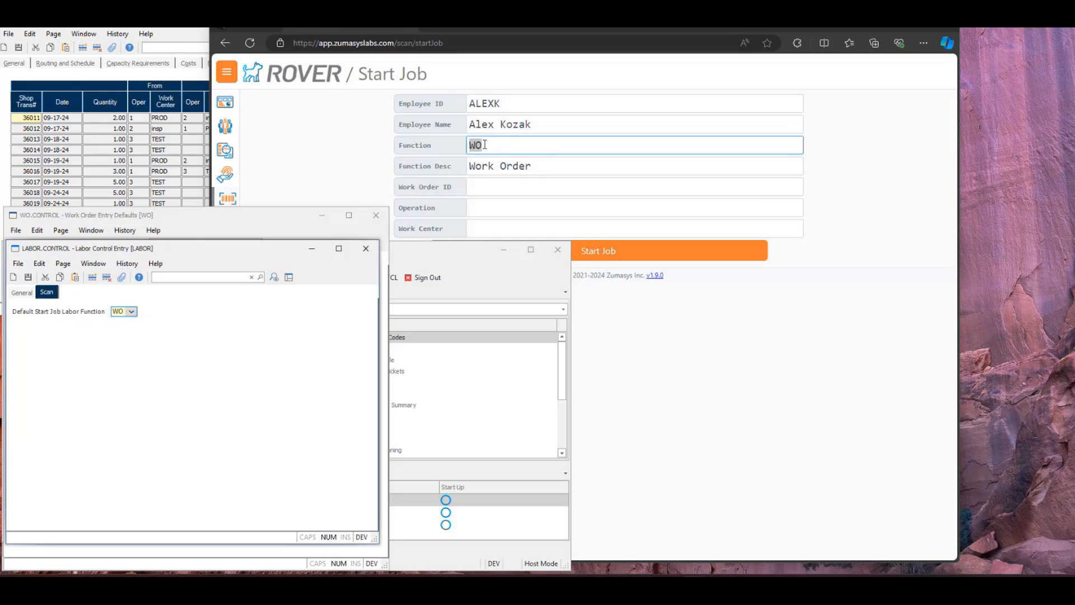
click(377, 134)
click(517, 105)
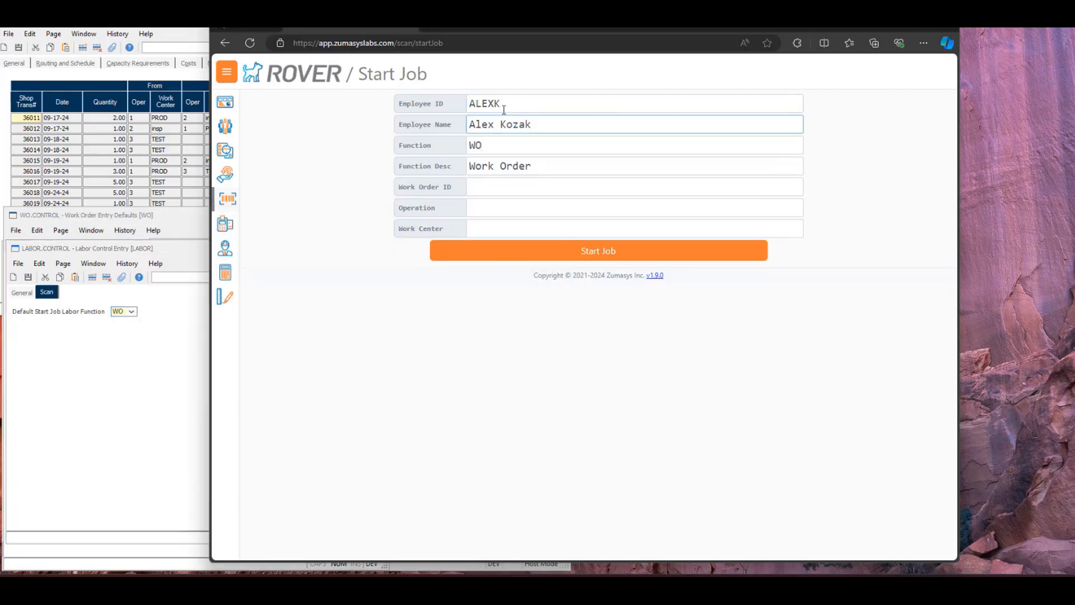
click(361, 77)
click(379, 78)
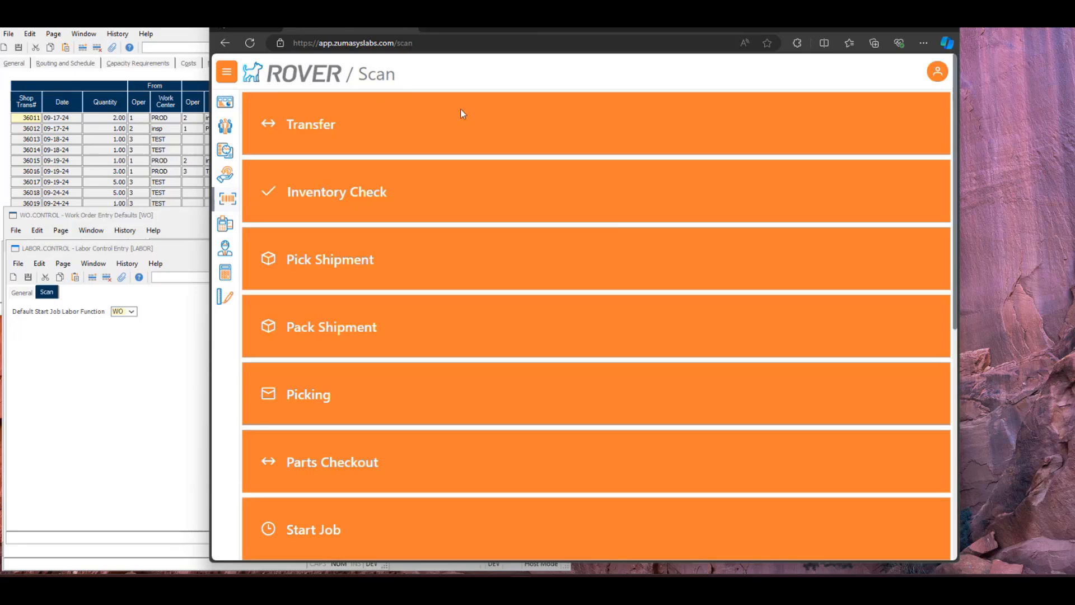
click(936, 71)
click(874, 125)
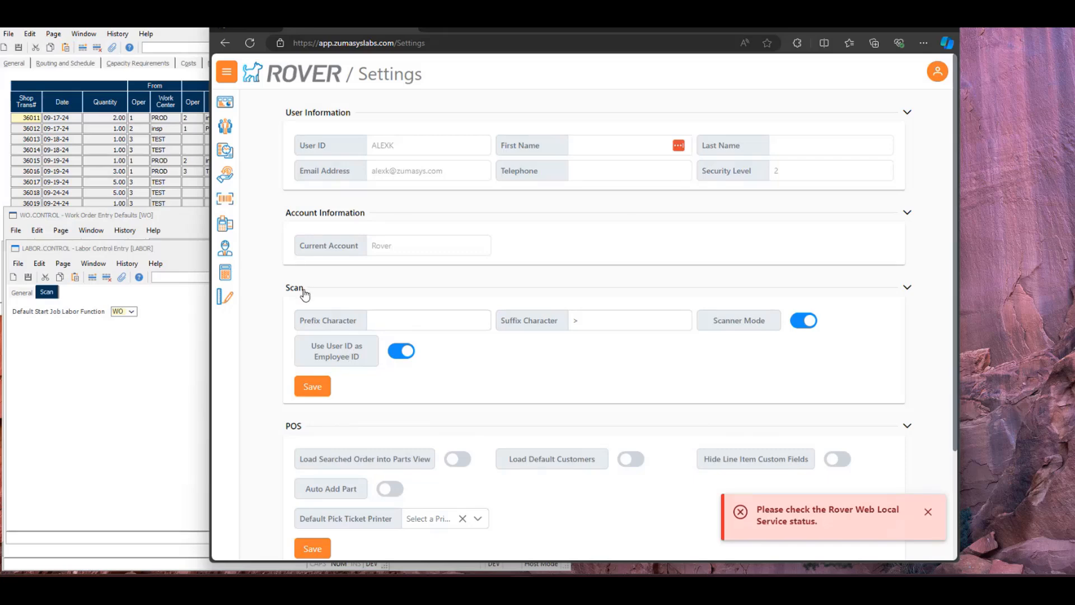
Start a job in Scan for the work order ID on operation 1, keeping the default function WO
click(227, 201)
scroll(348, 237, down, 7)
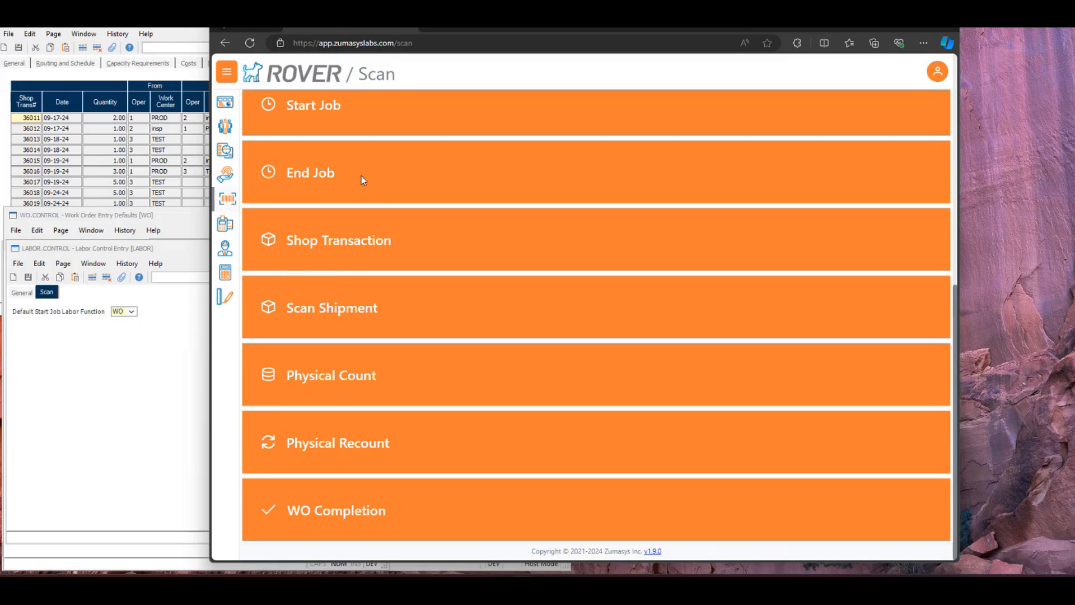
click(336, 109)
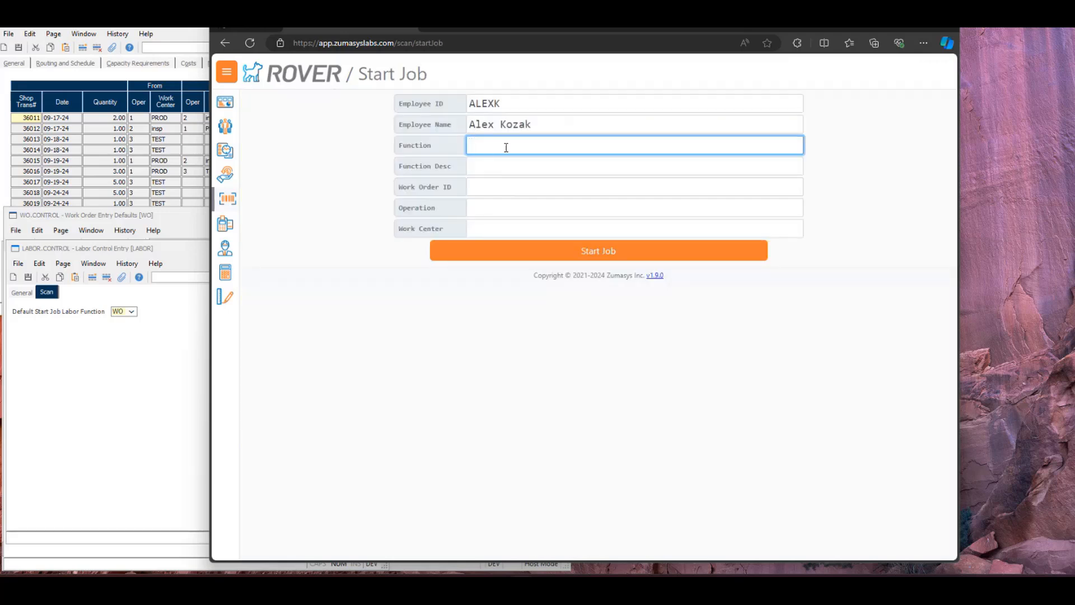
click(482, 188)
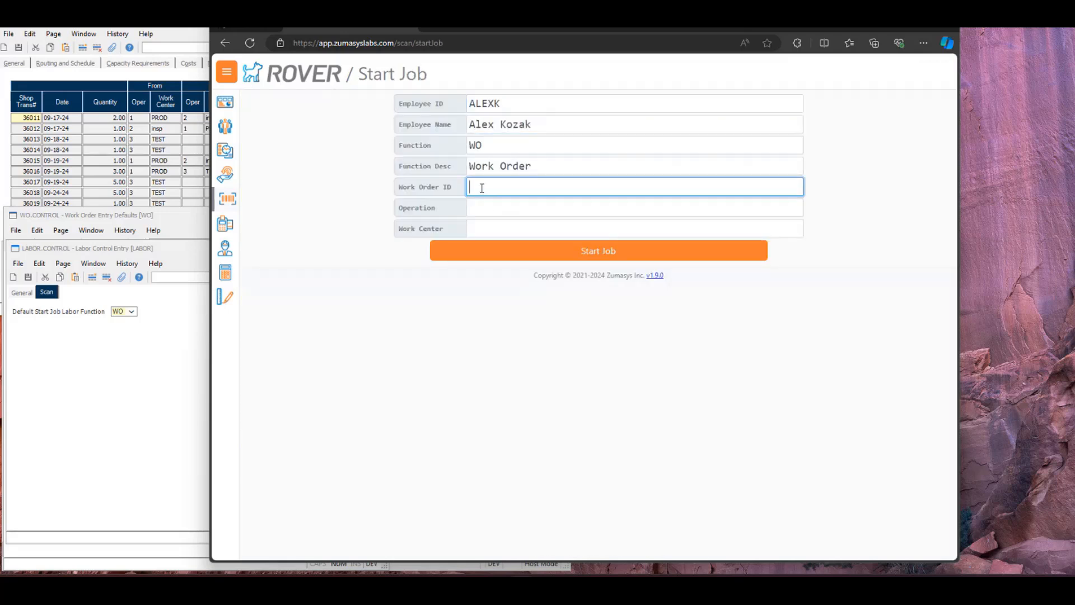
text(81589)
click(499, 216)
text(1)
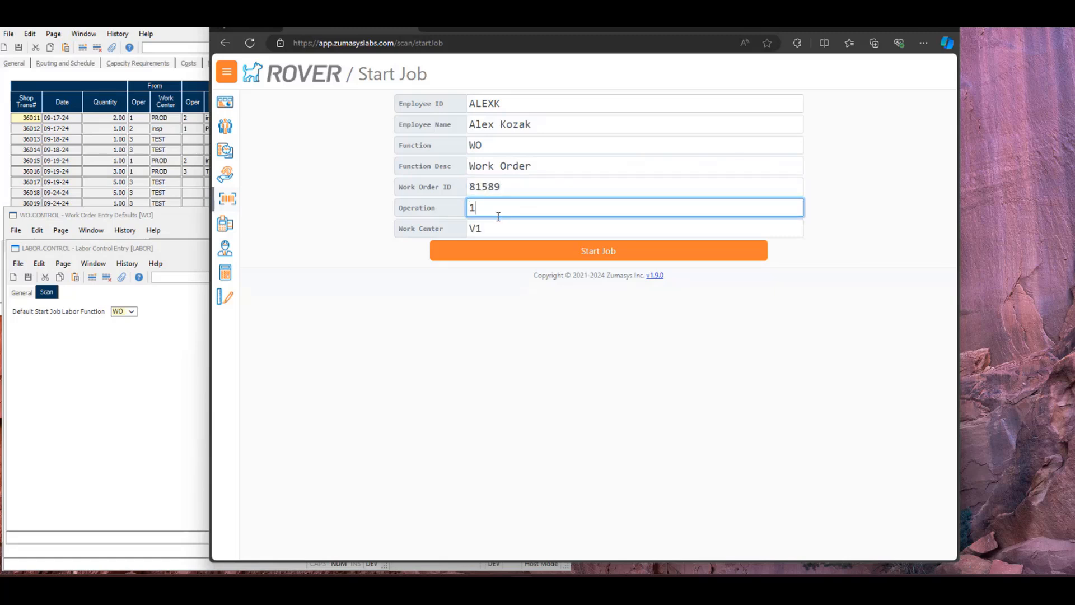
click(444, 249)
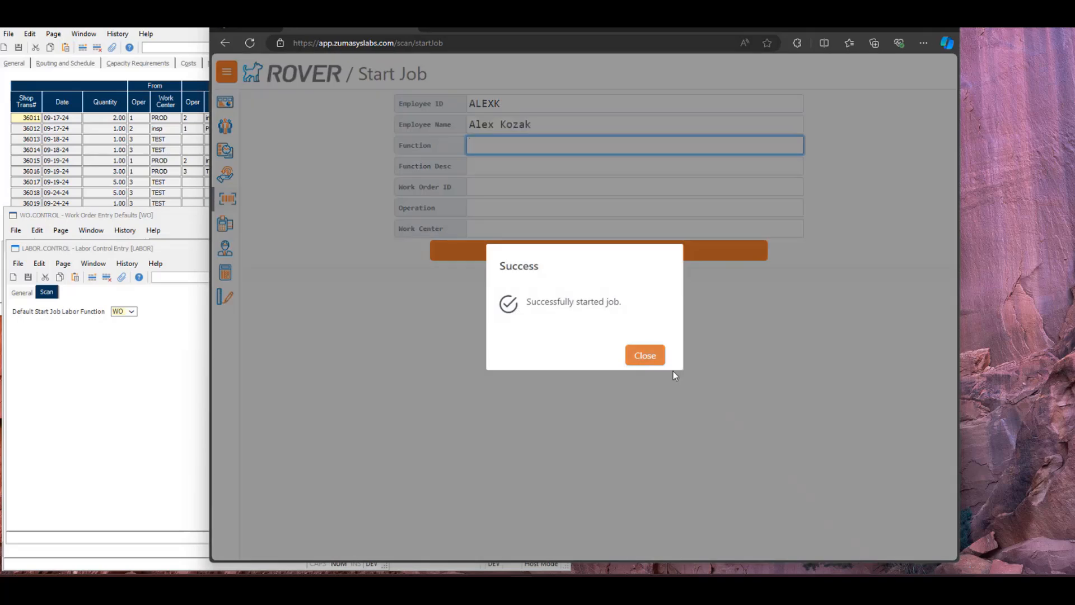
click(649, 356)
Open the End Job form in Scan and enable Move to Next Op for the running job
click(232, 202)
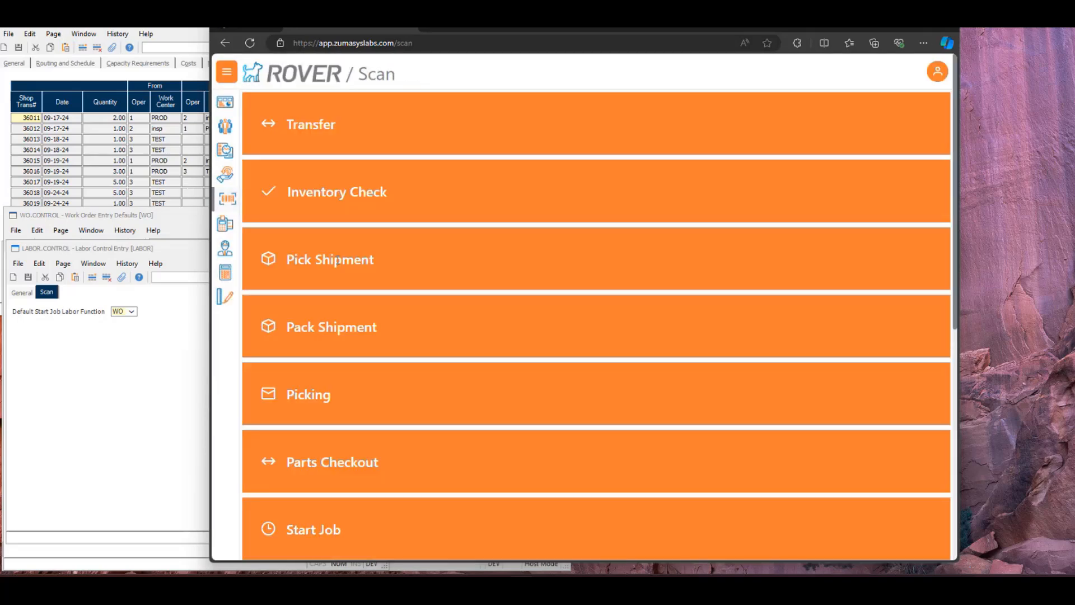
scroll(319, 362, down, 3)
click(316, 426)
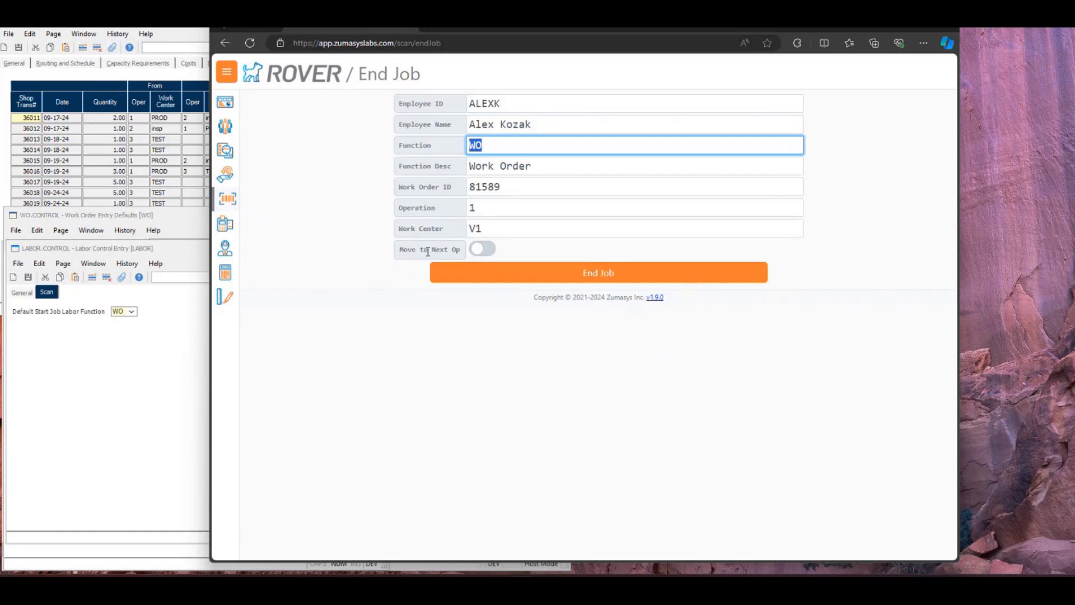
click(482, 250)
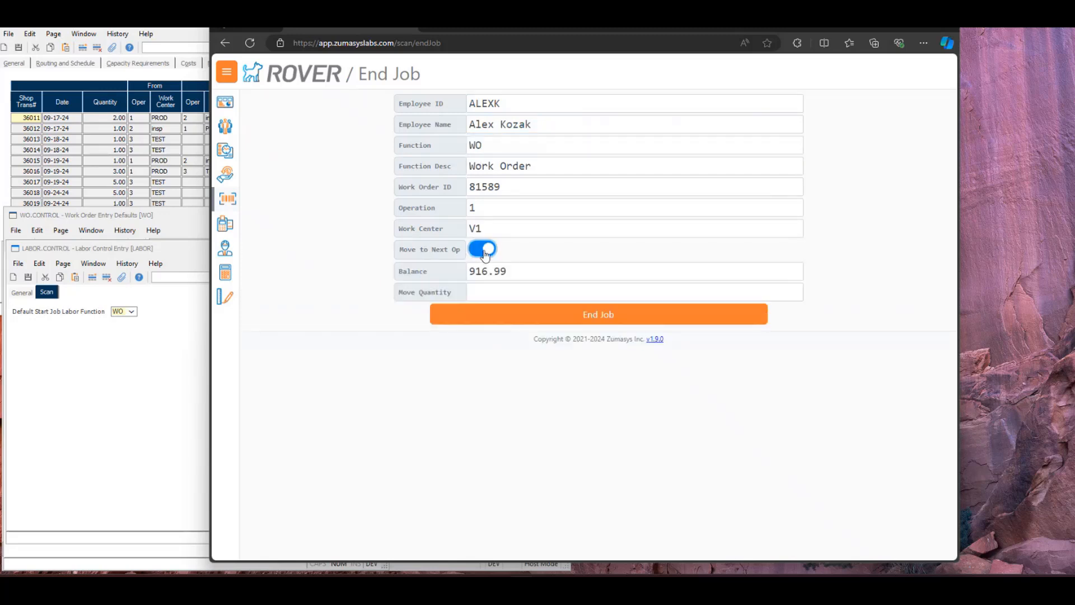
click(482, 286)
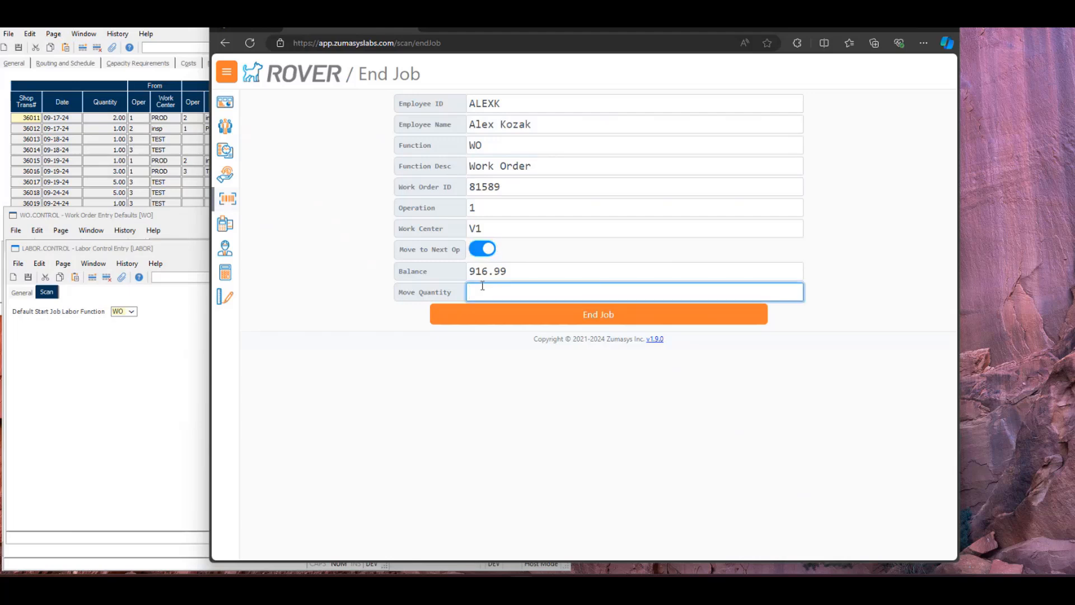
Switch to Work Order Entry Defaults in Rover ERP and examine the End Job Stock Transfer Mode choices, keeping 1 - Optional Move to Next Operation
click(176, 214)
click(123, 277)
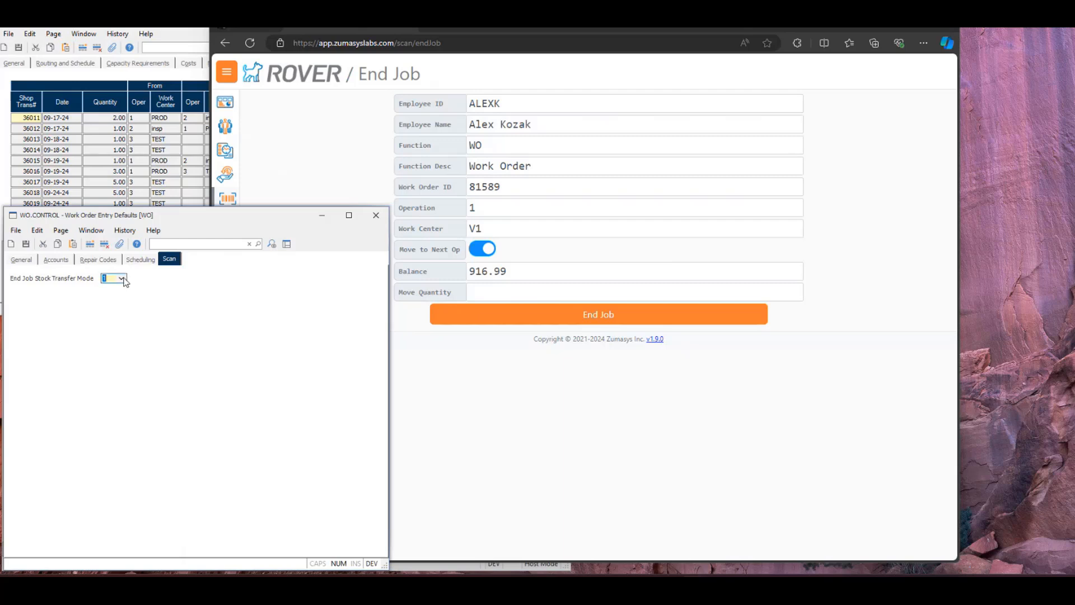
click(122, 278)
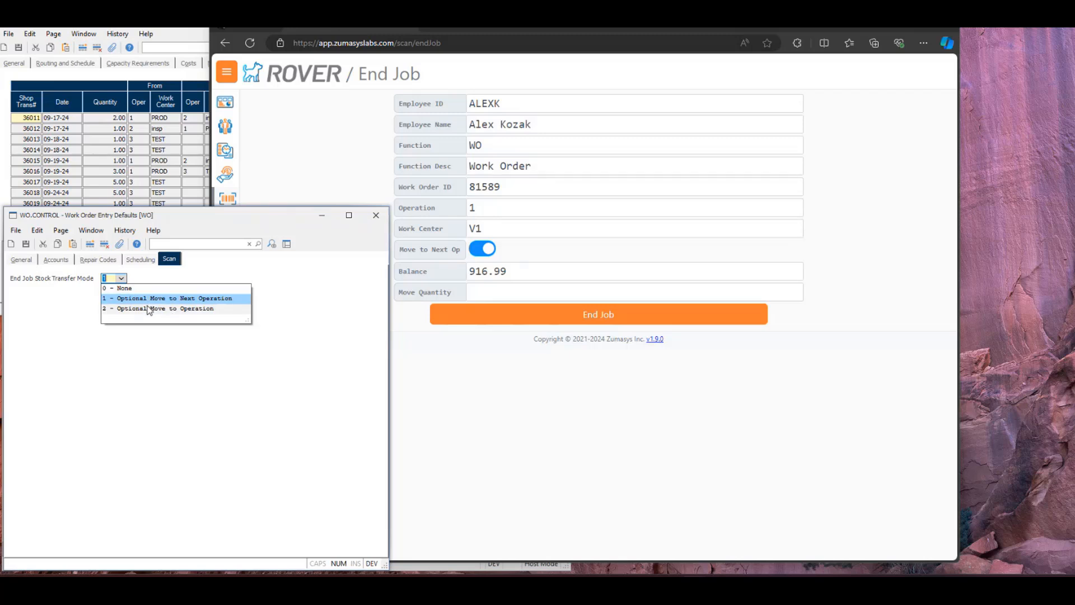
click(269, 297)
Return to the End Job form in Rover Web and try to end the job with a move quantity of 1
click(495, 298)
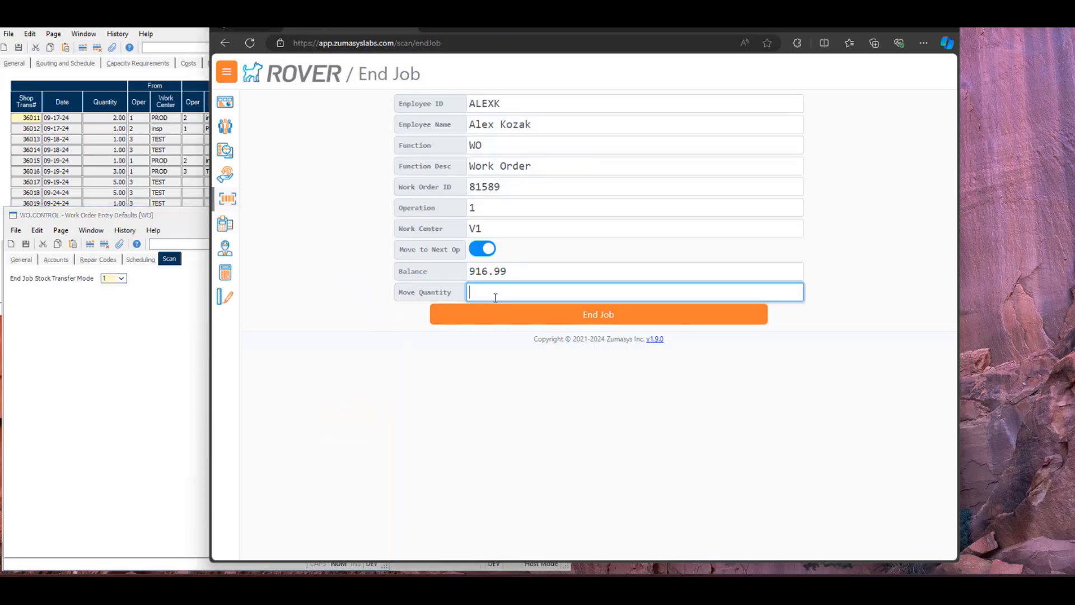
text(1)
key(Return)
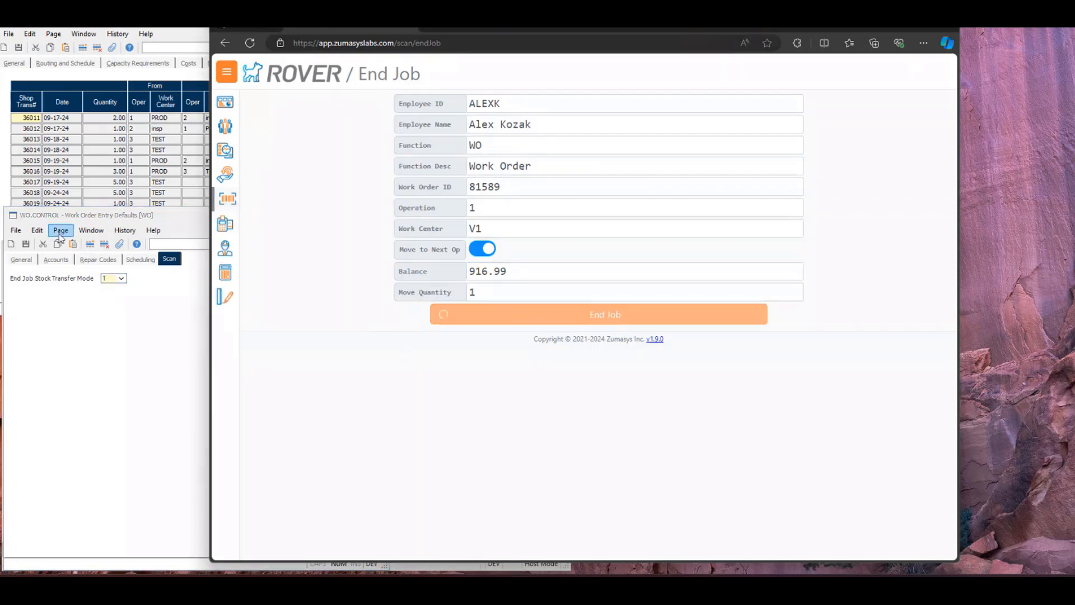
click(677, 353)
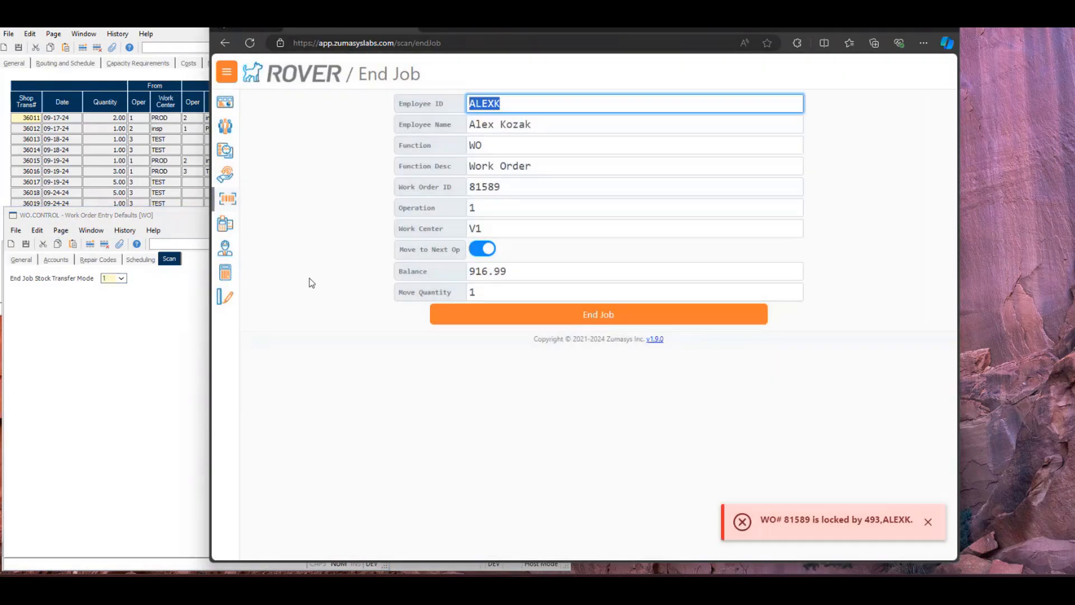
Switch to the work order in Rover ERP, examine its shop transactions and labor entries, and return to Rover Web
click(131, 191)
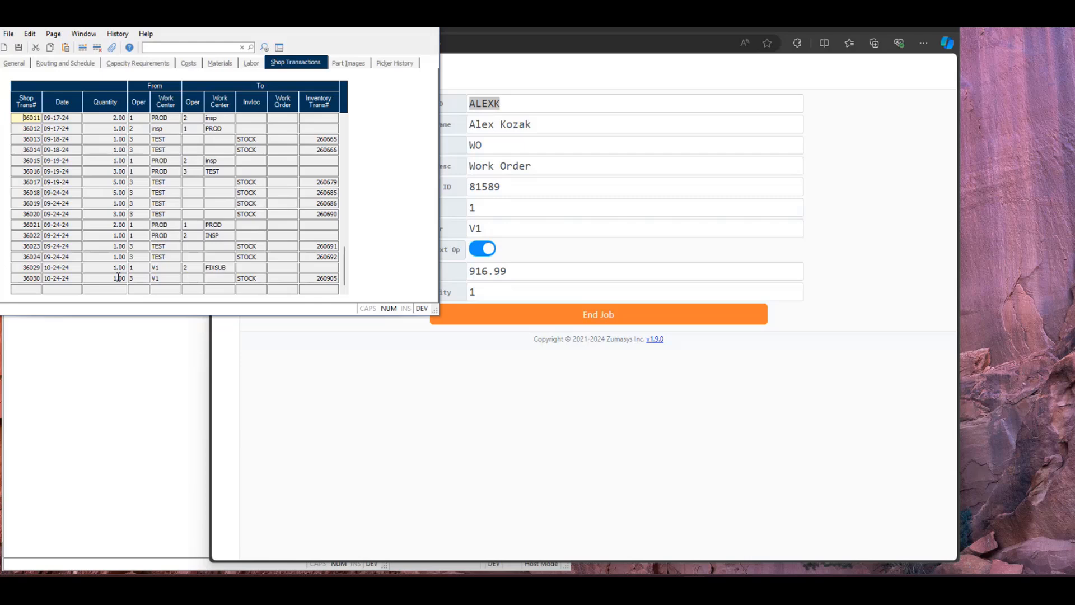
click(250, 63)
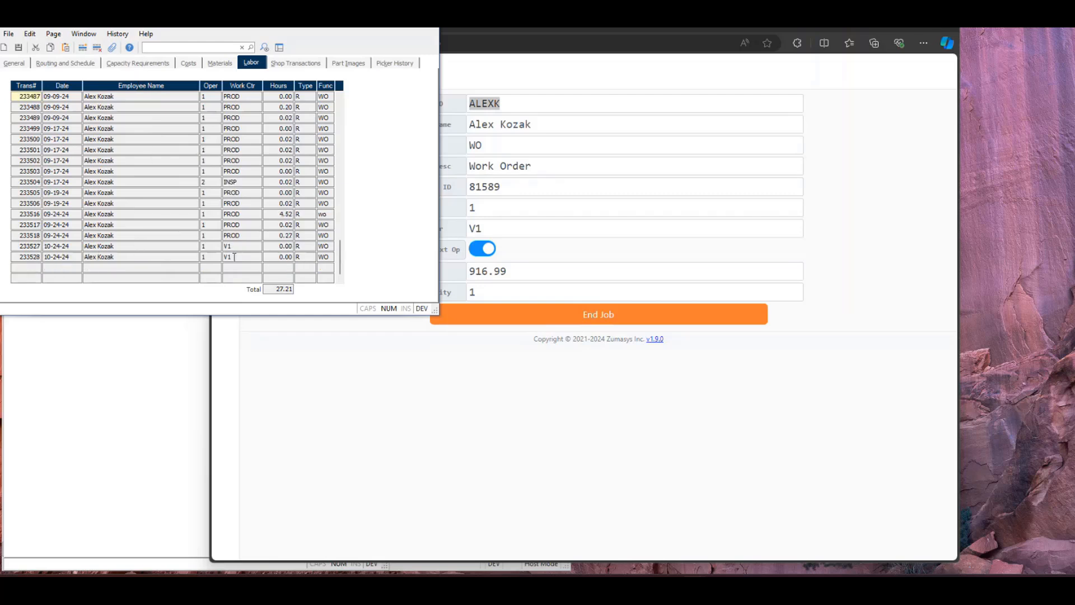
click(343, 355)
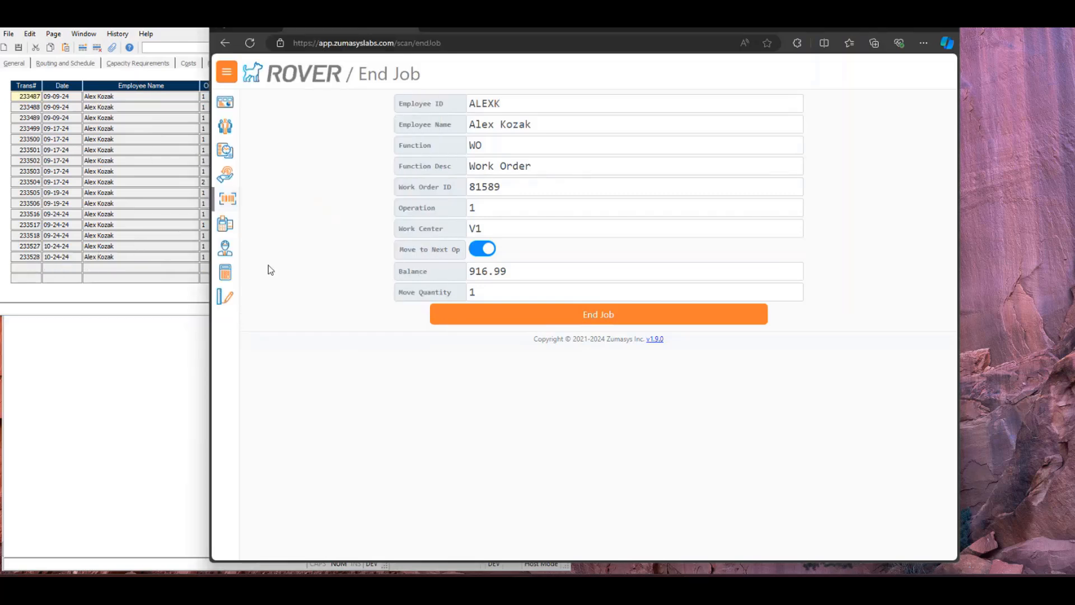
Open WO Completion in Scan, enter the work order ID and a quantity of 5, and try to save the completion entry
click(227, 199)
scroll(338, 493, down, 7)
click(339, 502)
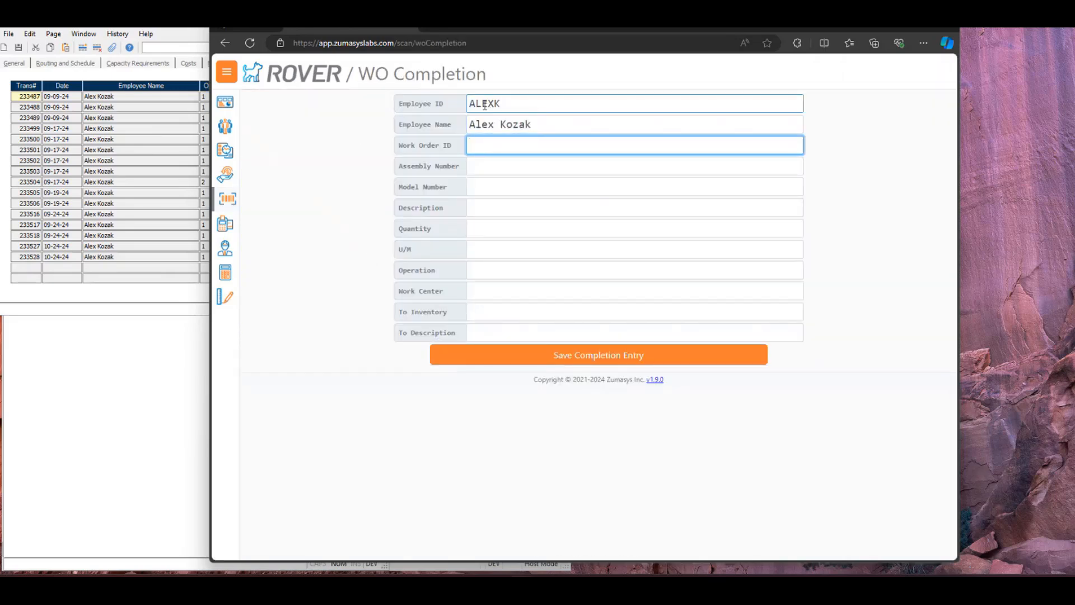
text(81589)
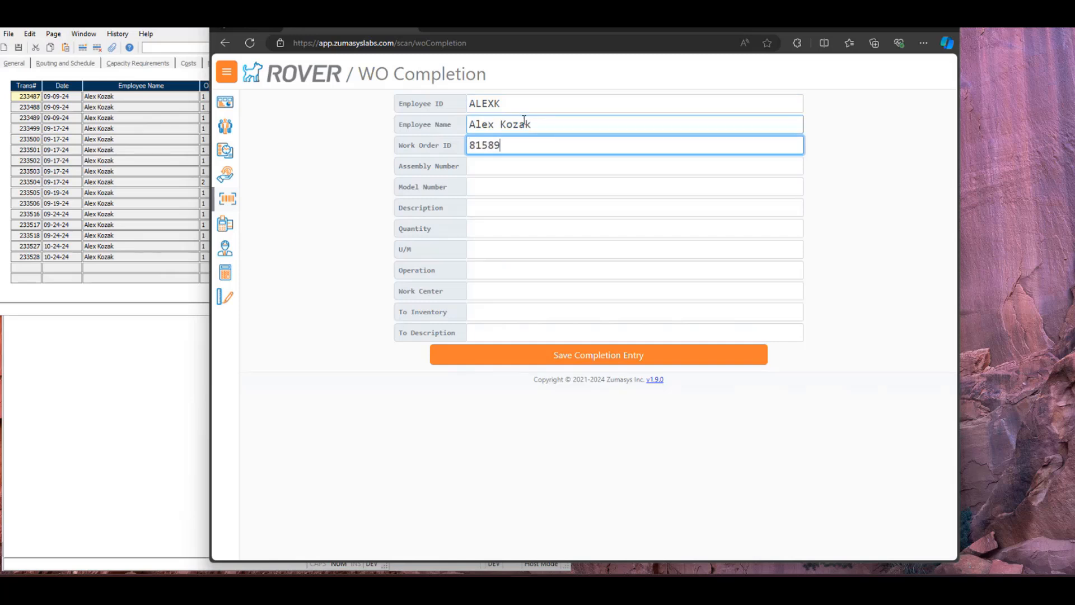
key(Tab)
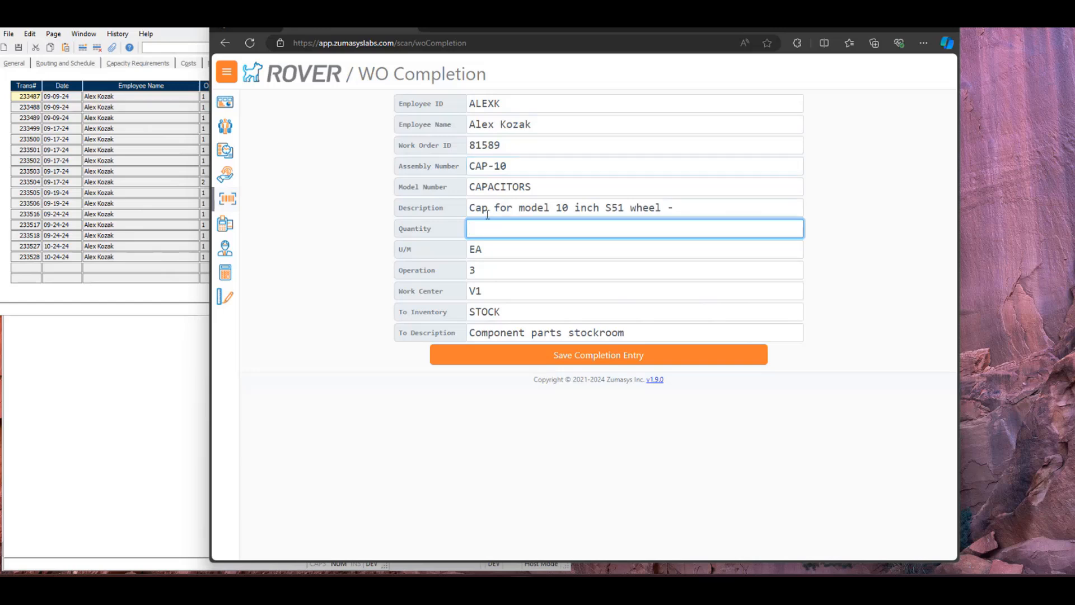
text(5)
click(485, 355)
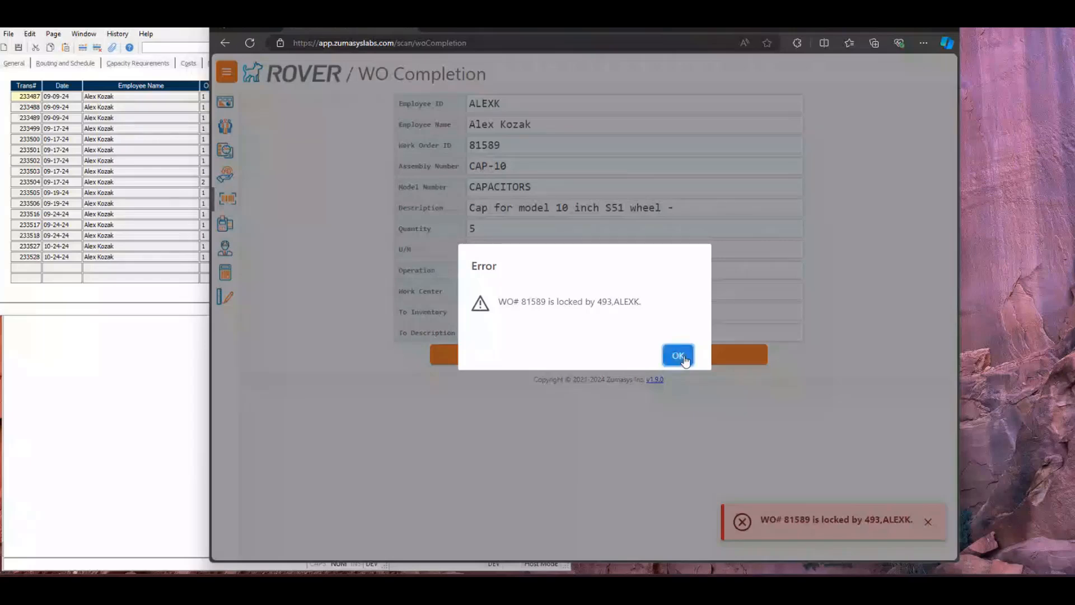
click(682, 354)
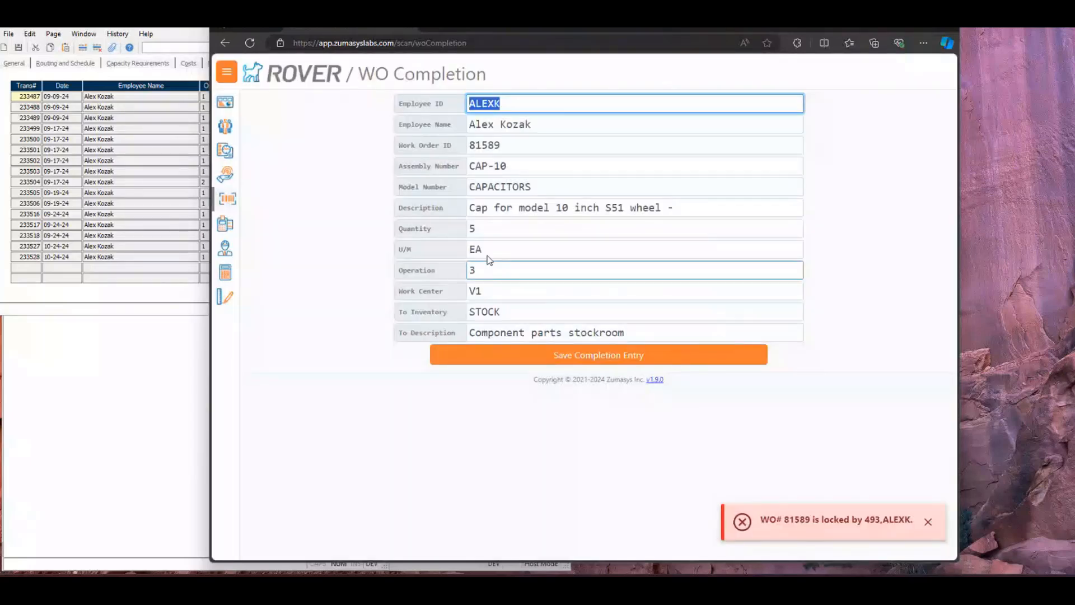
click(472, 270)
click(416, 254)
click(465, 227)
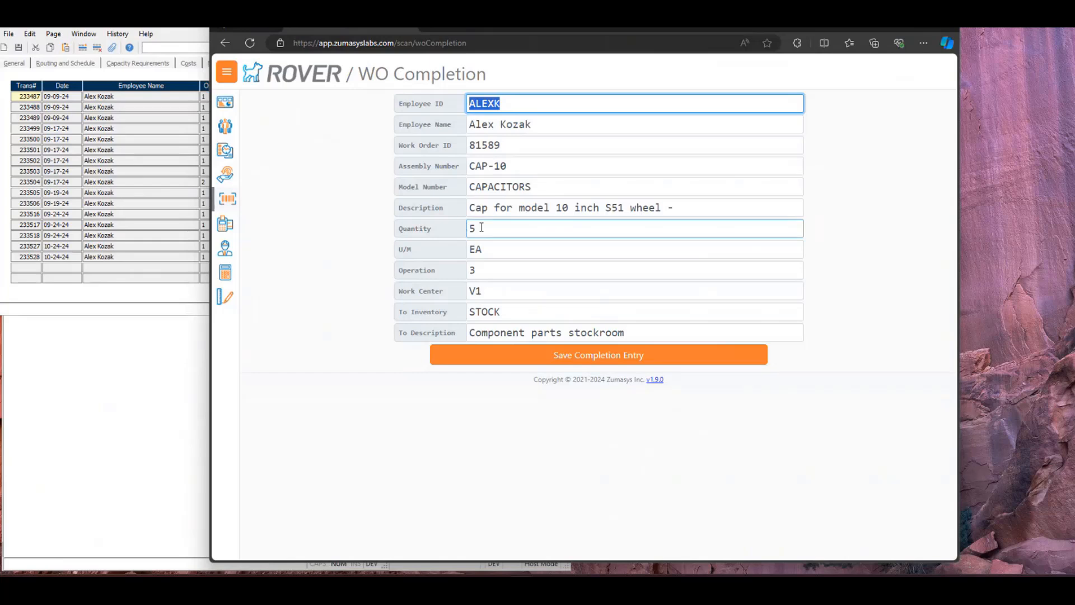
click(334, 161)
drag(500, 28, 553, 26)
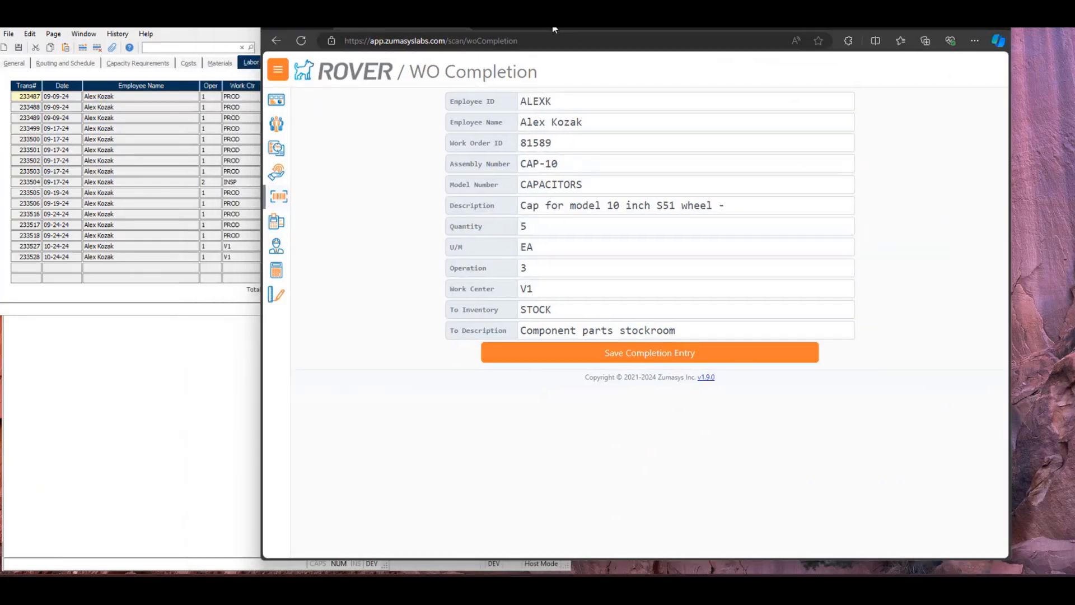
click(186, 296)
drag(198, 25, 215, 19)
click(334, 419)
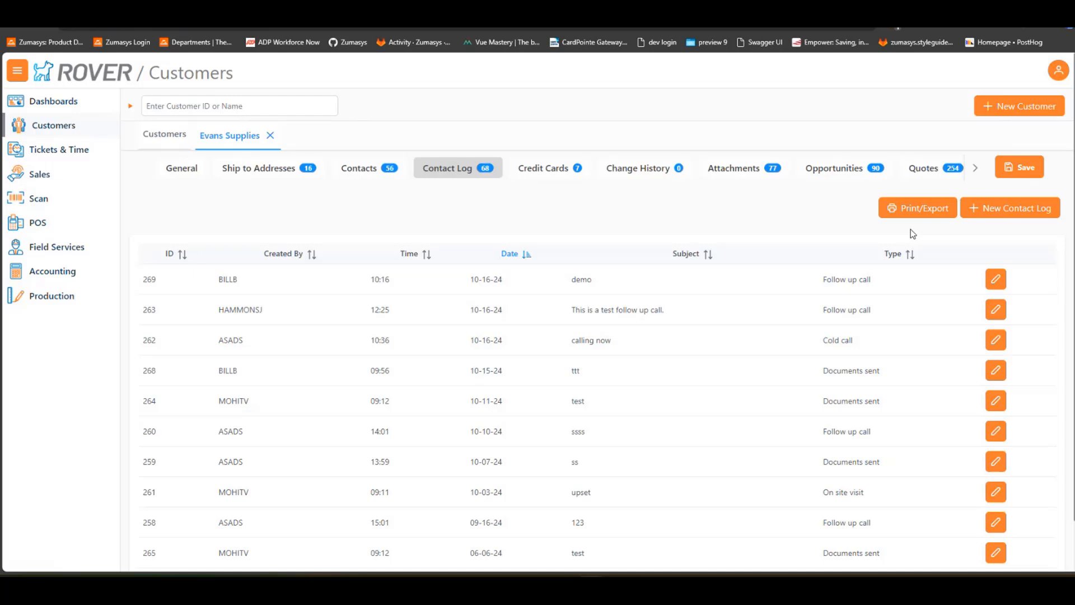
Create a new contact log for Evans Supplies dated 10/25/2024 with the type Follow up call
click(997, 216)
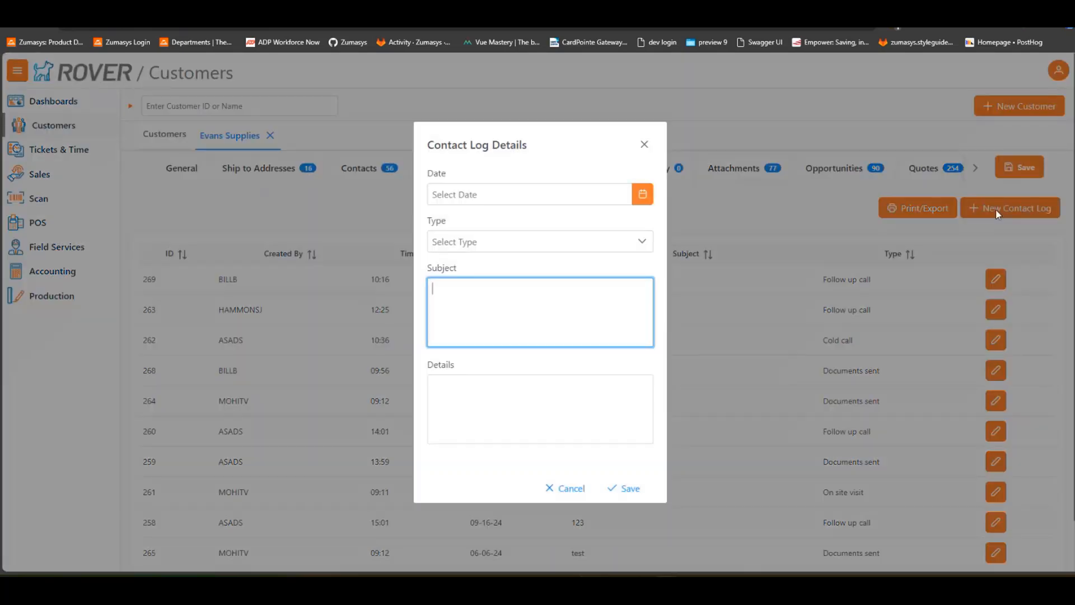
click(641, 193)
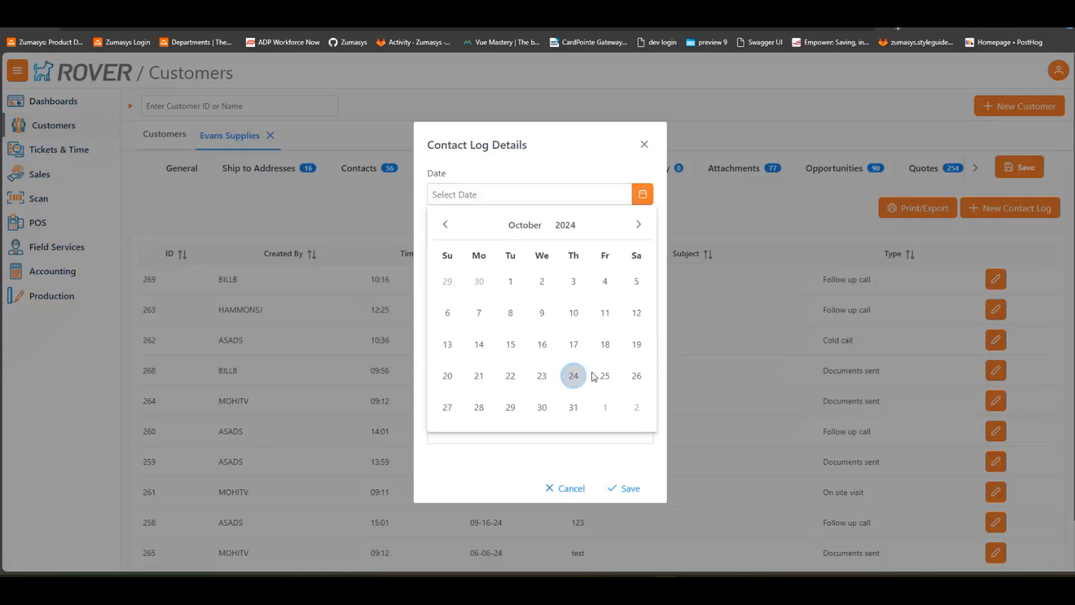
click(602, 375)
click(578, 243)
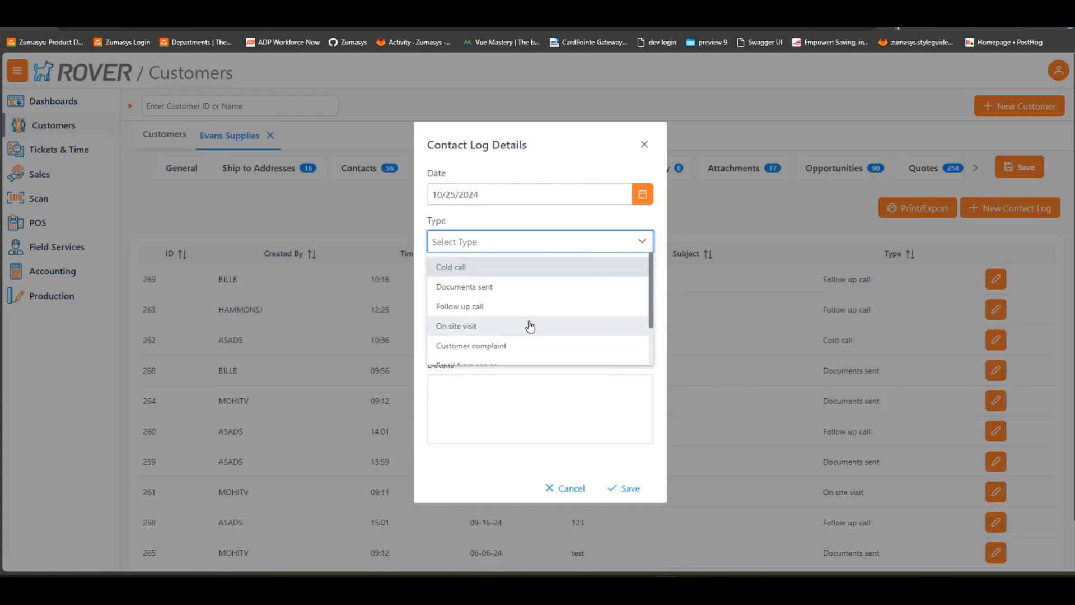
scroll(529, 326, down, 1)
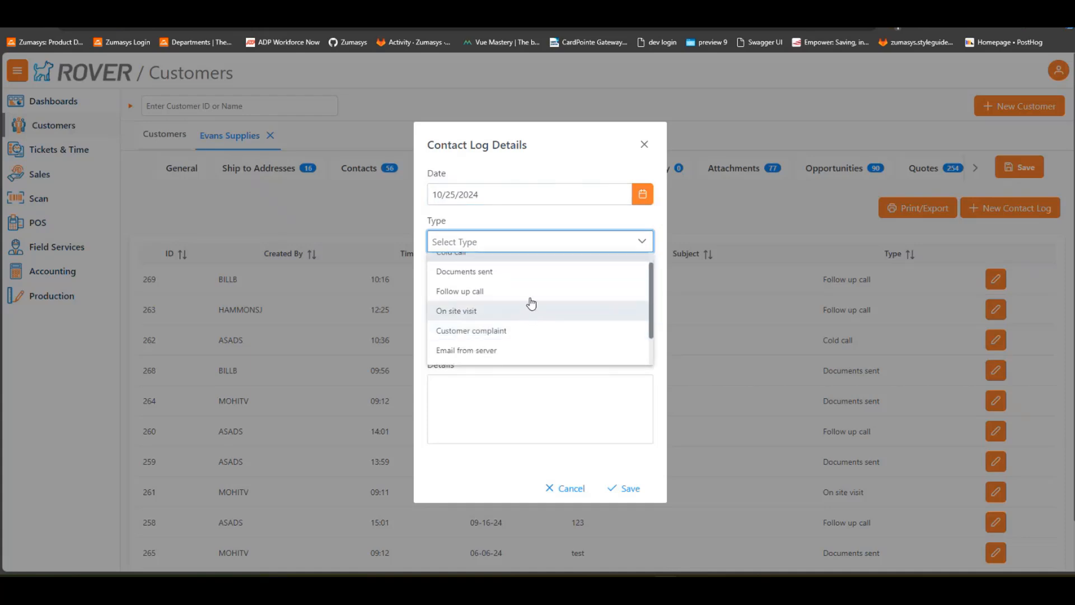
click(530, 292)
Enter "demo day" as both the subject and the details of the contact log and save it
click(530, 294)
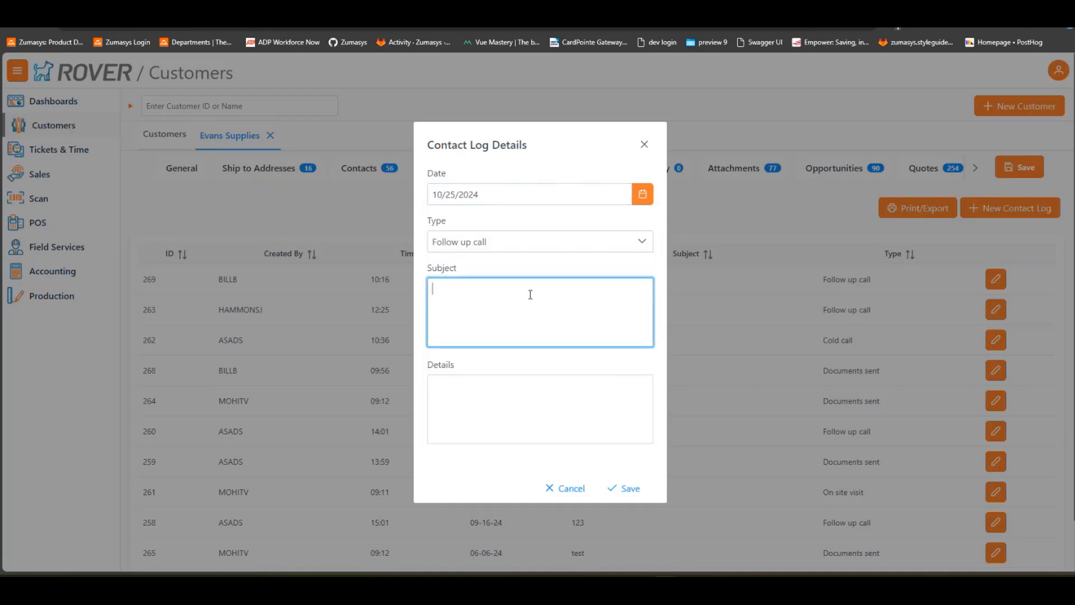
text(demo day)
click(508, 420)
text(demo day)
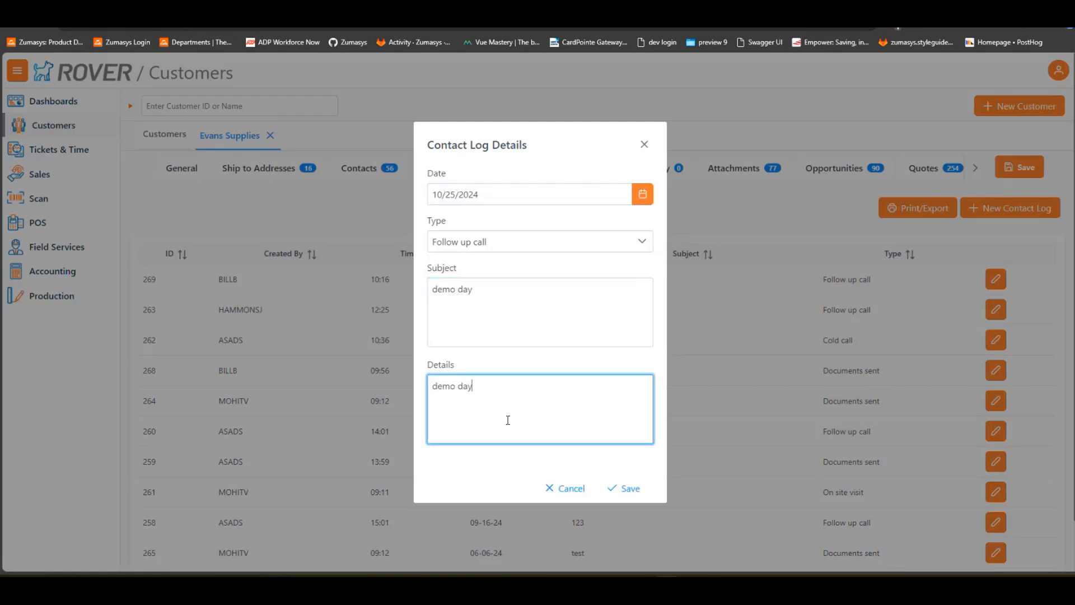
click(619, 488)
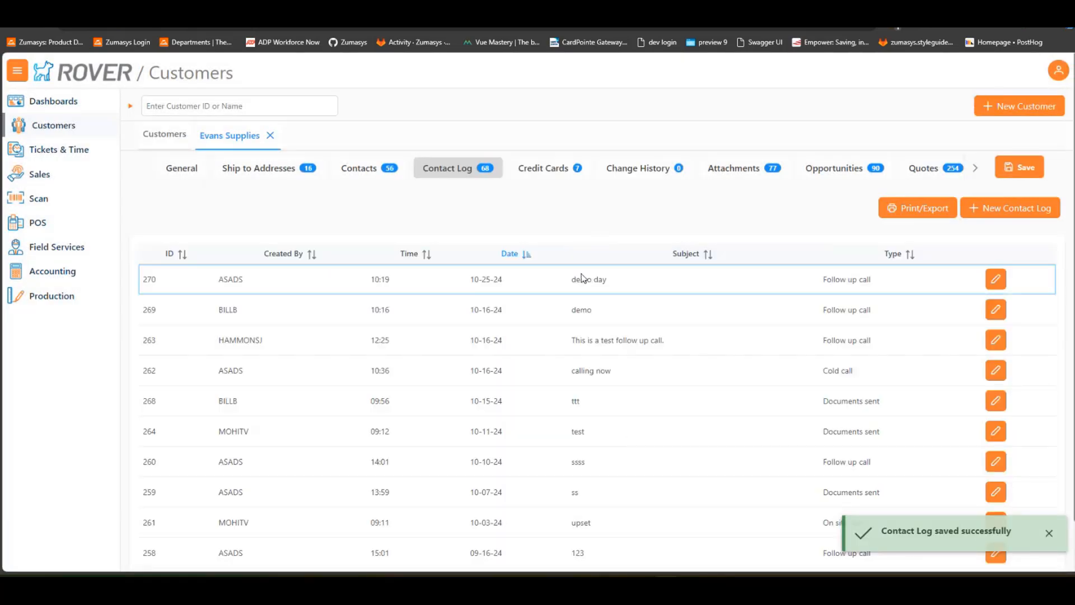
Edit the "demo day" contact log, set its date to October 22, 2024, and save it
click(996, 278)
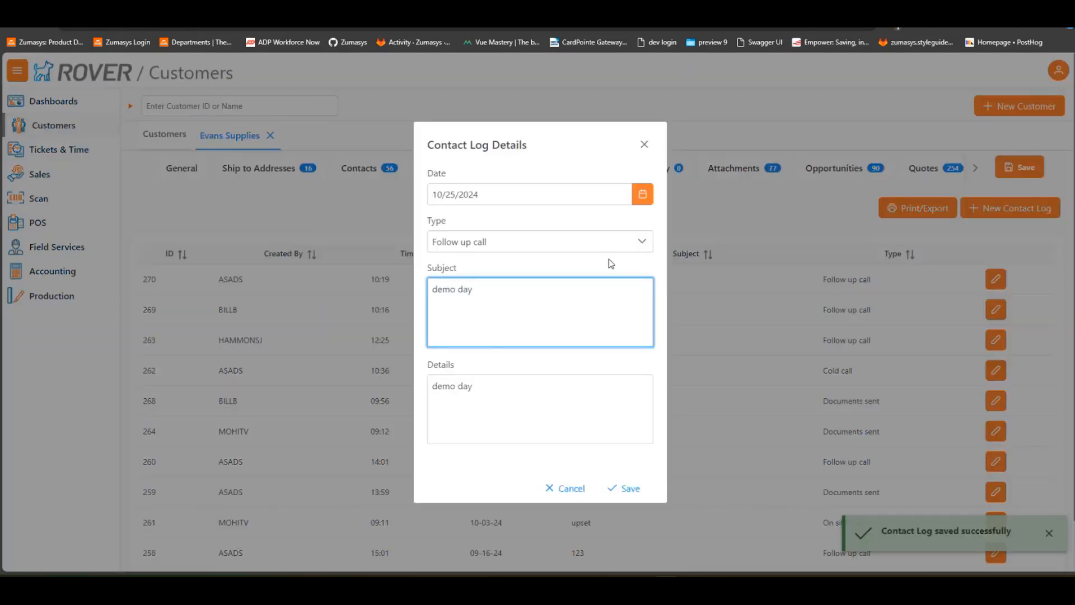
click(642, 194)
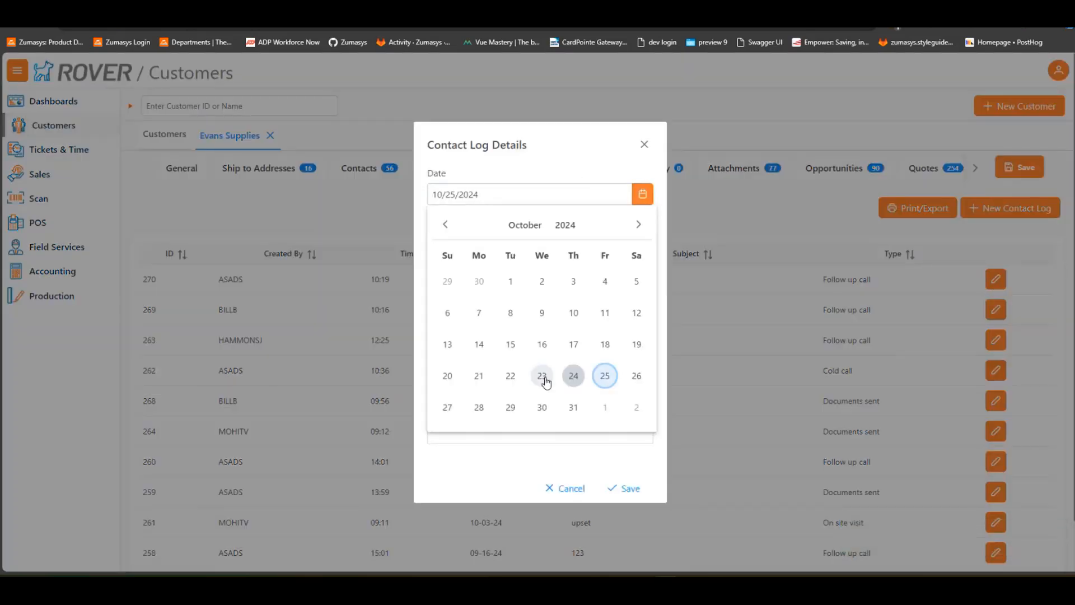
click(510, 376)
click(626, 488)
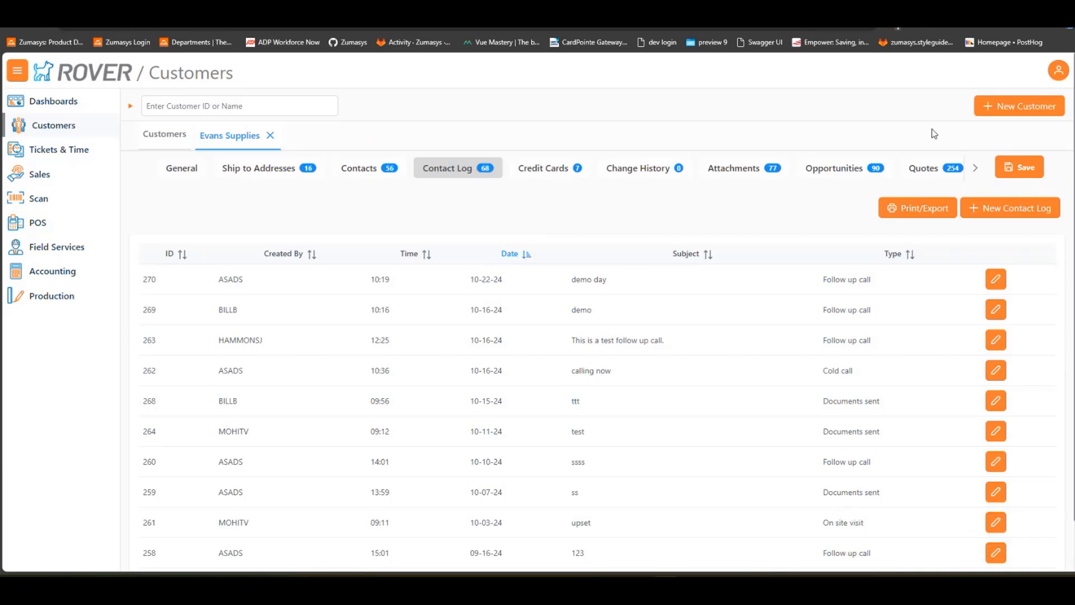
Go to the Zumasys login page and log in with the prefilled credentials to open the Rover dashboards
click(1051, 76)
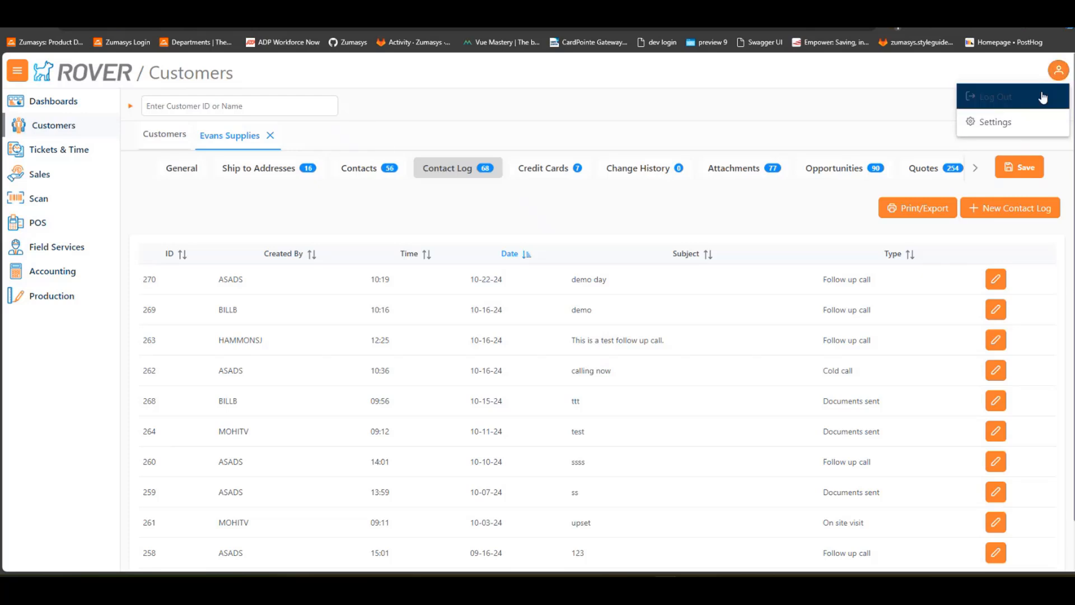
scroll(1043, 98, down, 1)
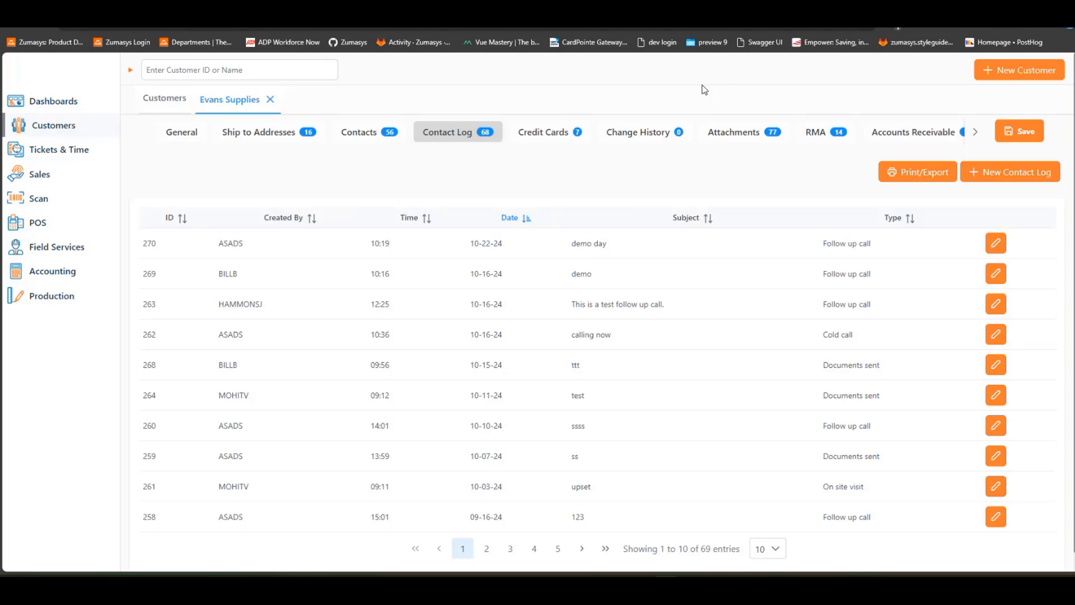
click(72, 34)
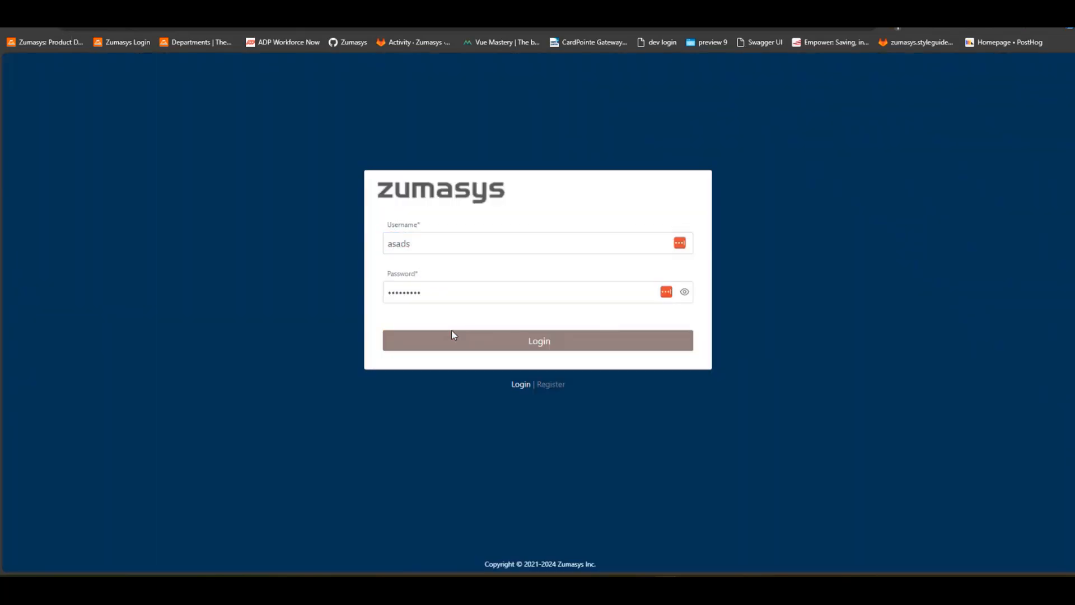
click(454, 336)
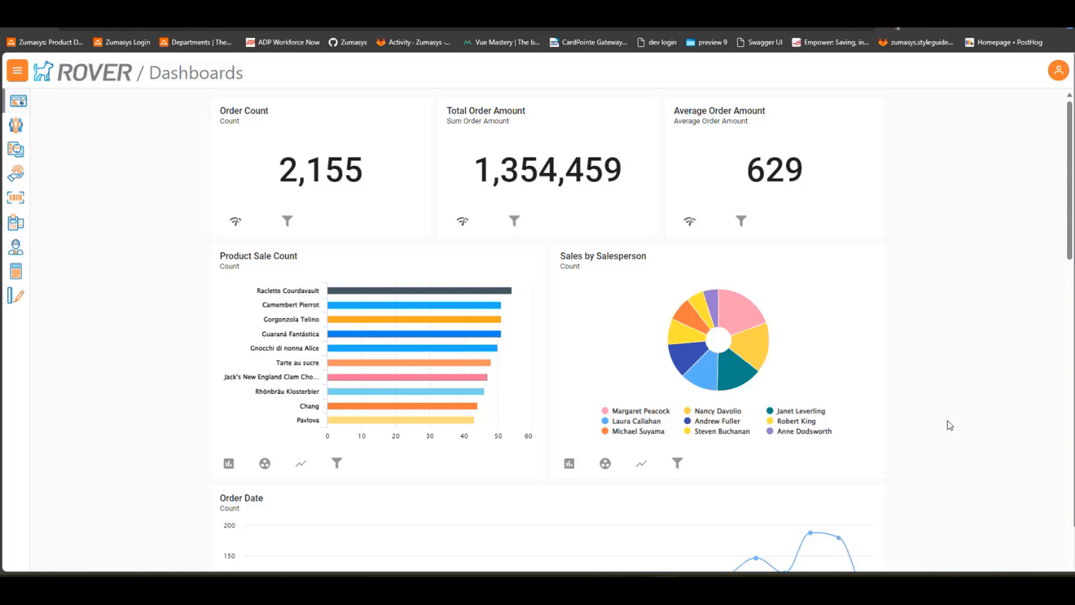
scroll(962, 442, down, 1)
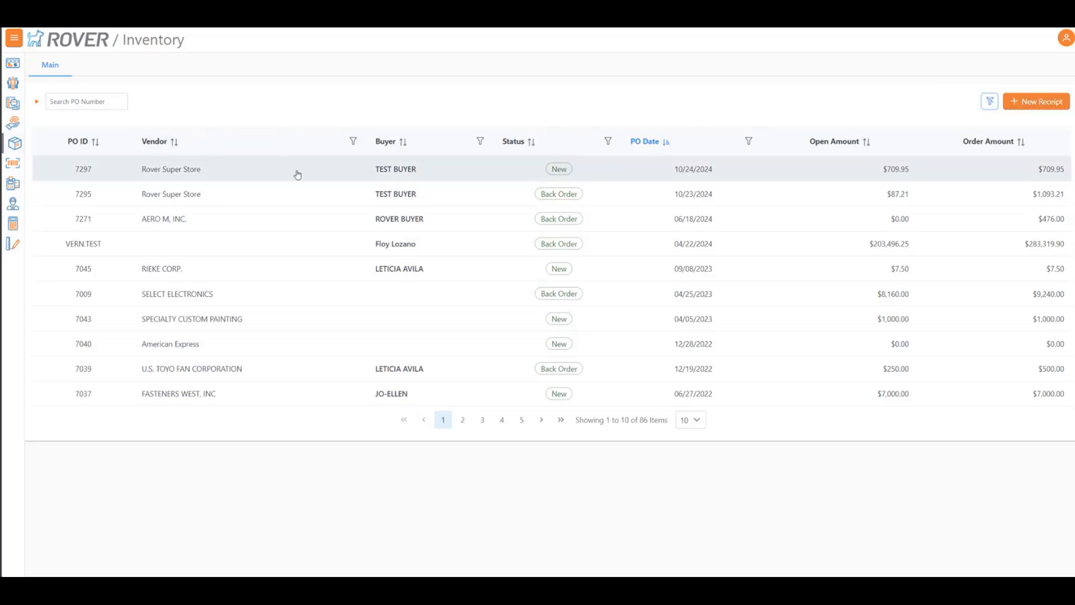
Start a receipt for the Rover Super Store purchase order dated 10/24/2024 and try receiving all lines and only line 1, clearing each selection
click(277, 179)
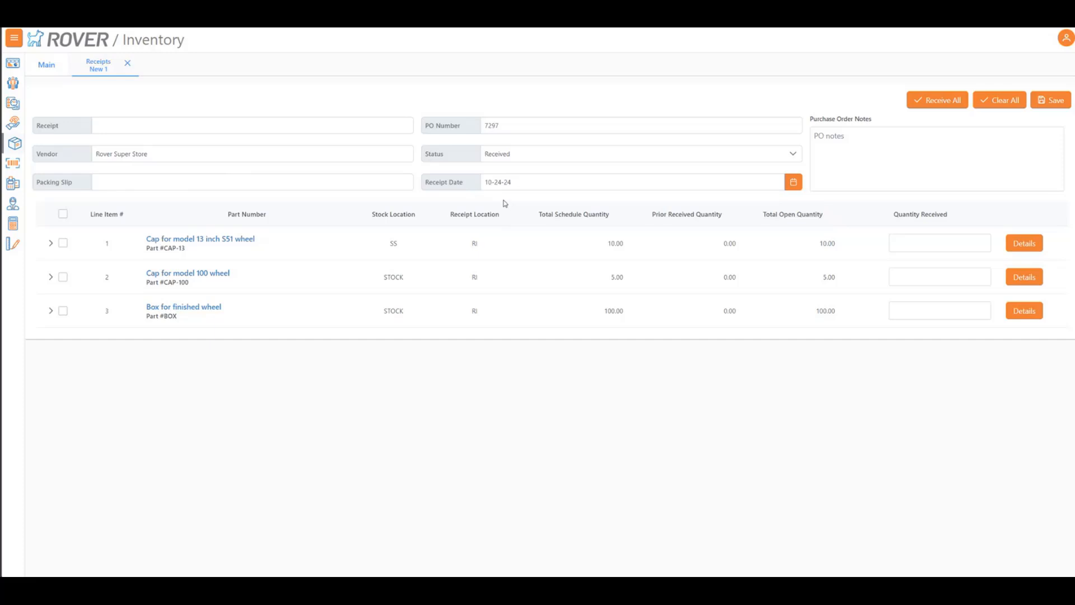
click(944, 103)
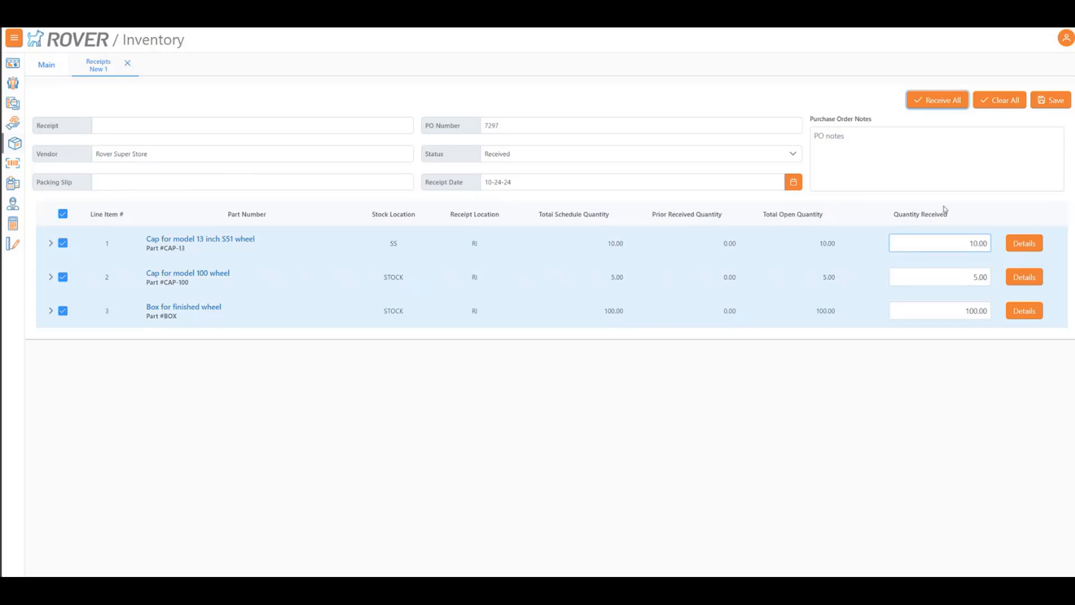
click(995, 106)
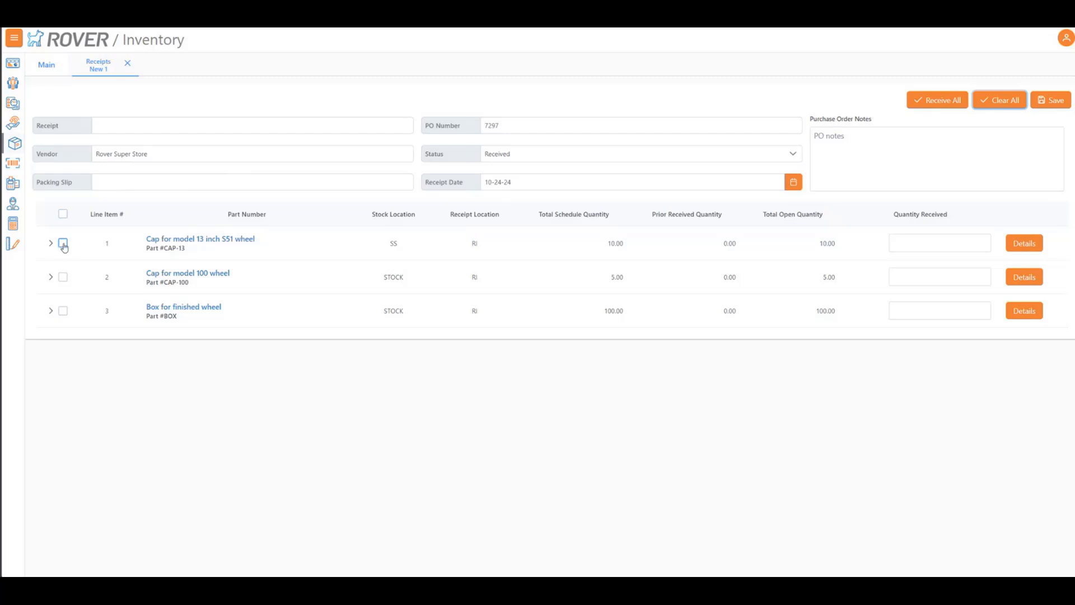
click(62, 244)
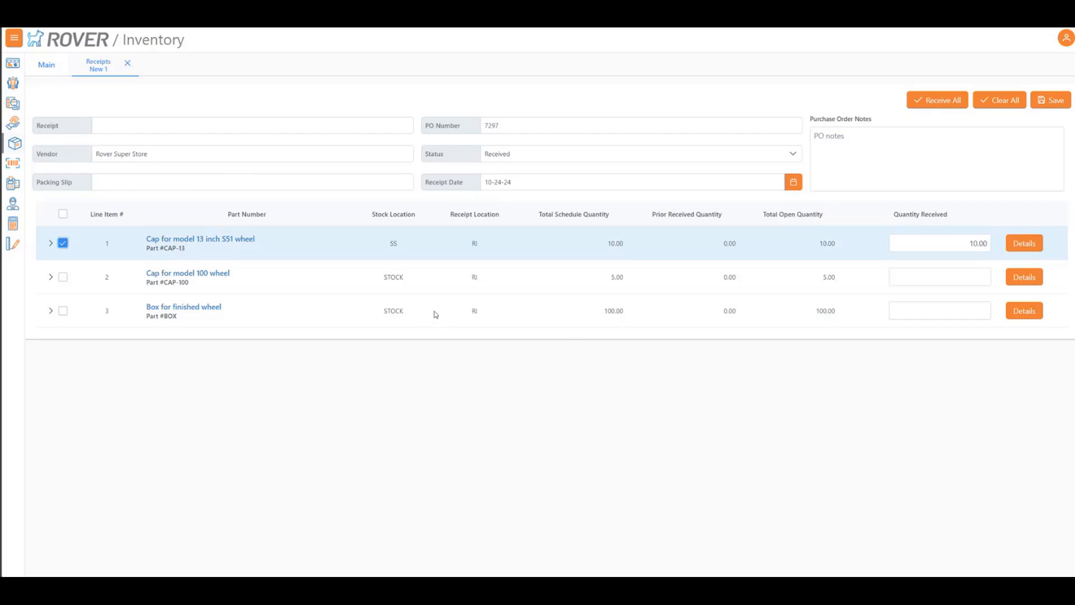
click(62, 244)
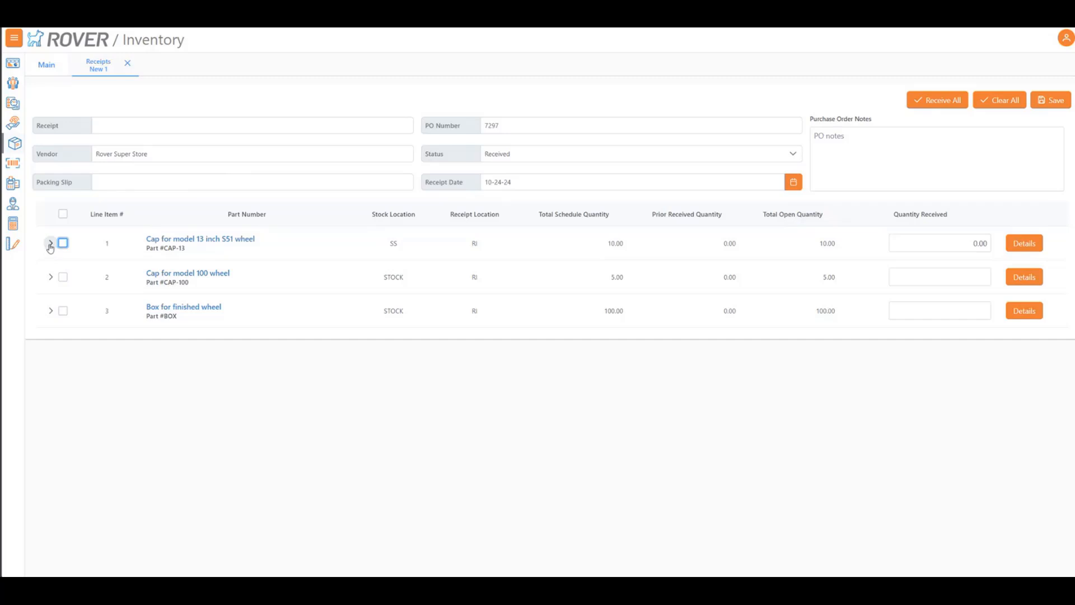
Expand line 1, try splitting its received quantity into two rows of 2 each, then clear the entries and collapse the line
click(50, 244)
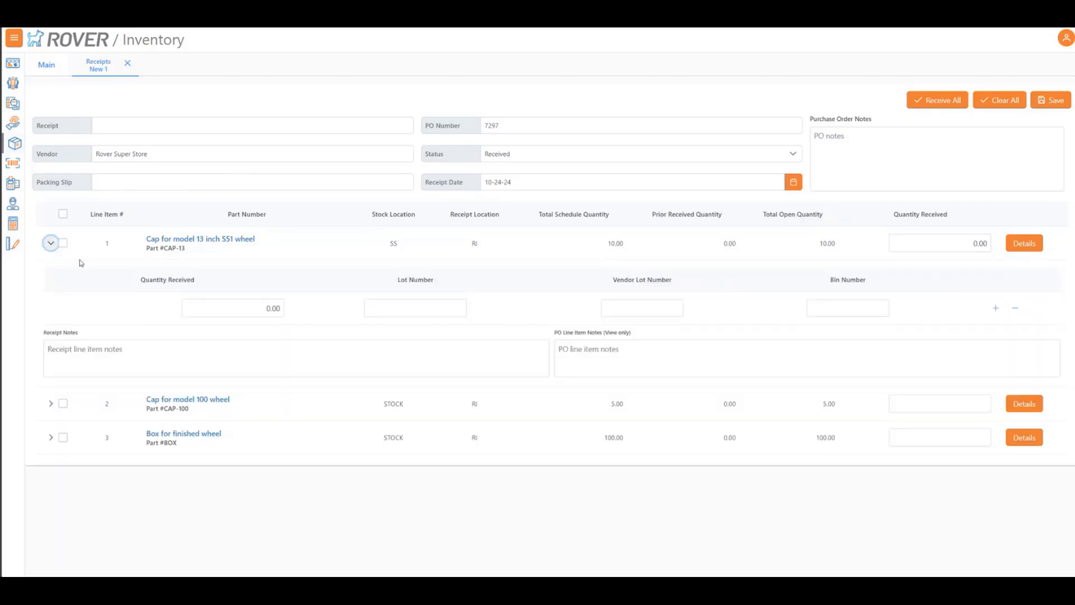
click(214, 303)
click(266, 309)
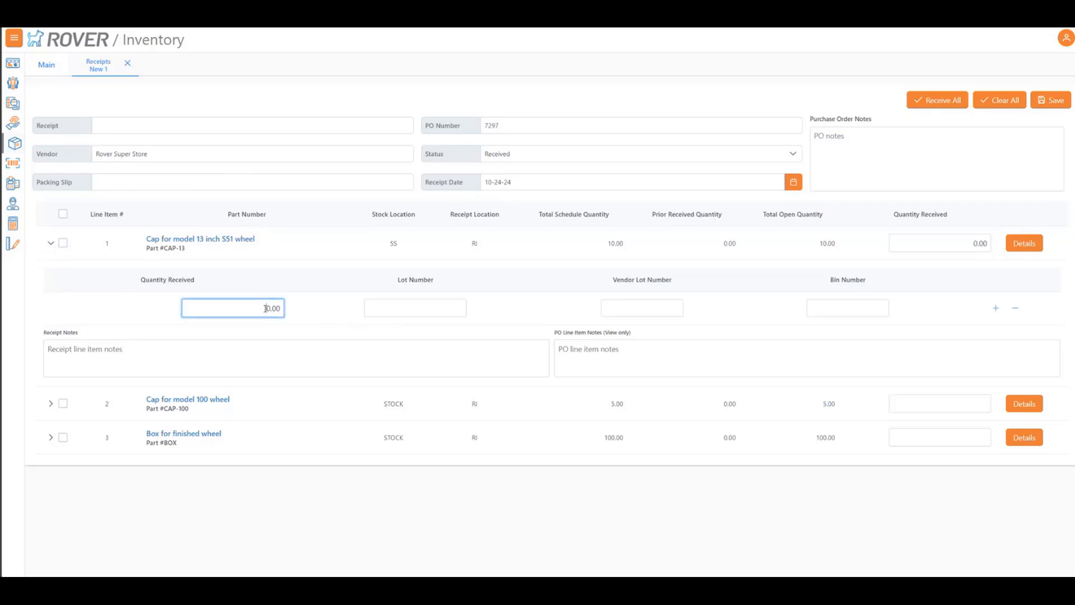
text(1)
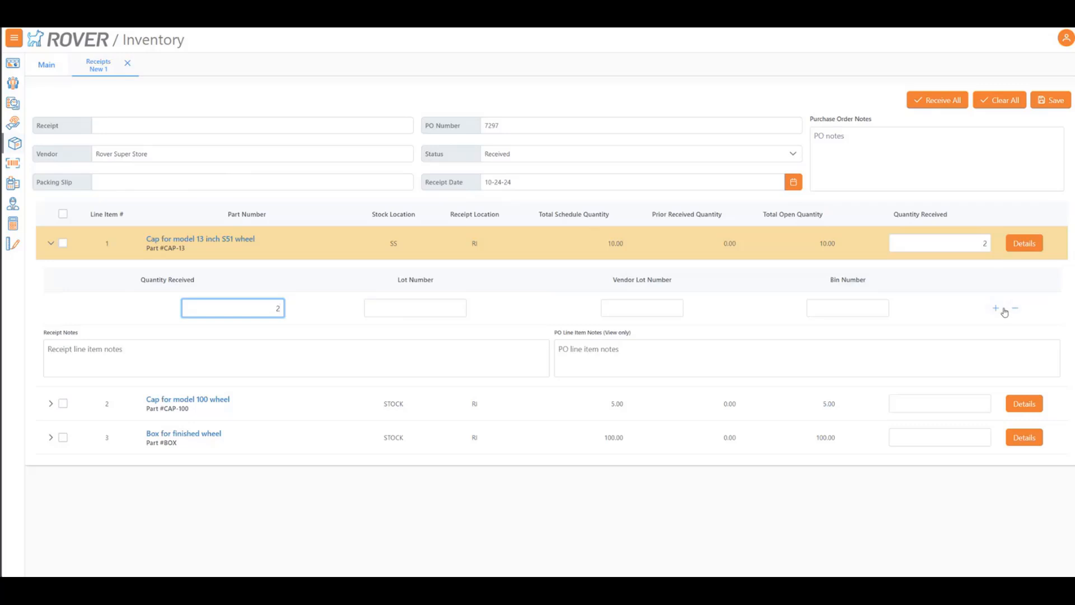
click(995, 307)
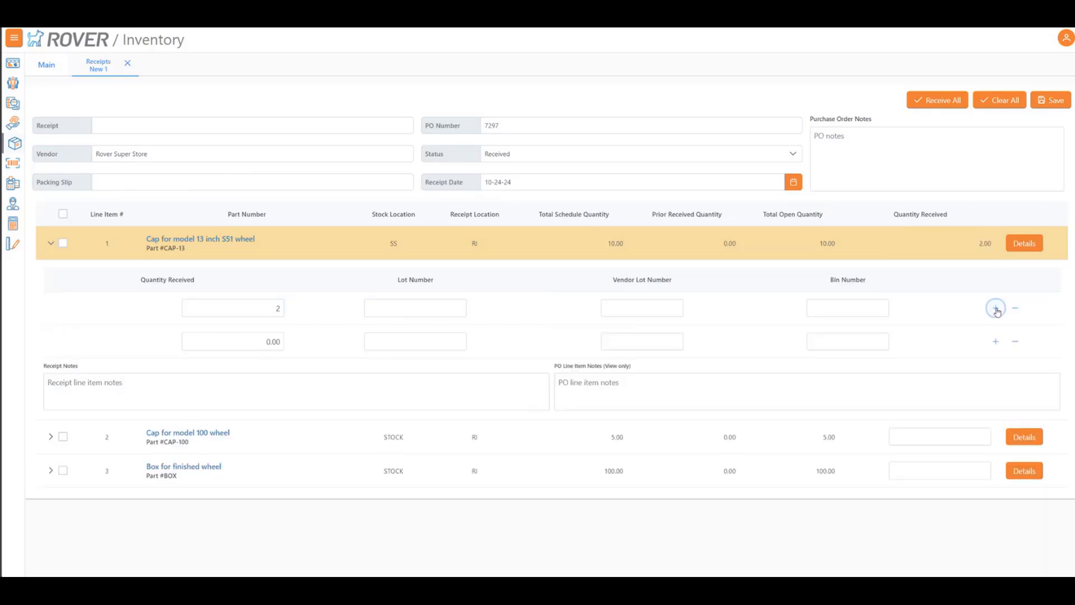
click(265, 342)
text(1)
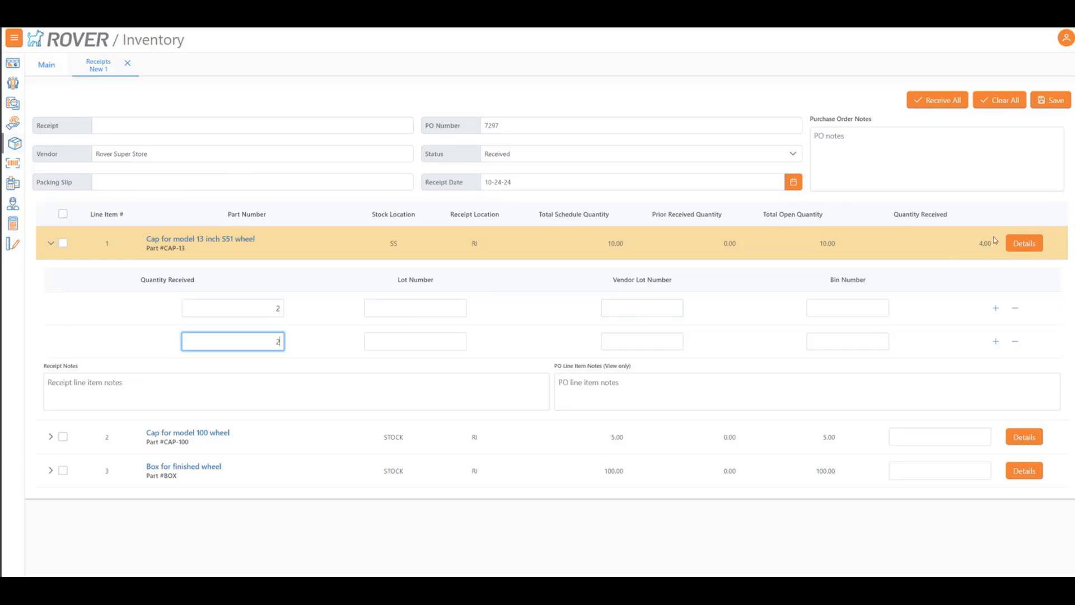
click(1015, 342)
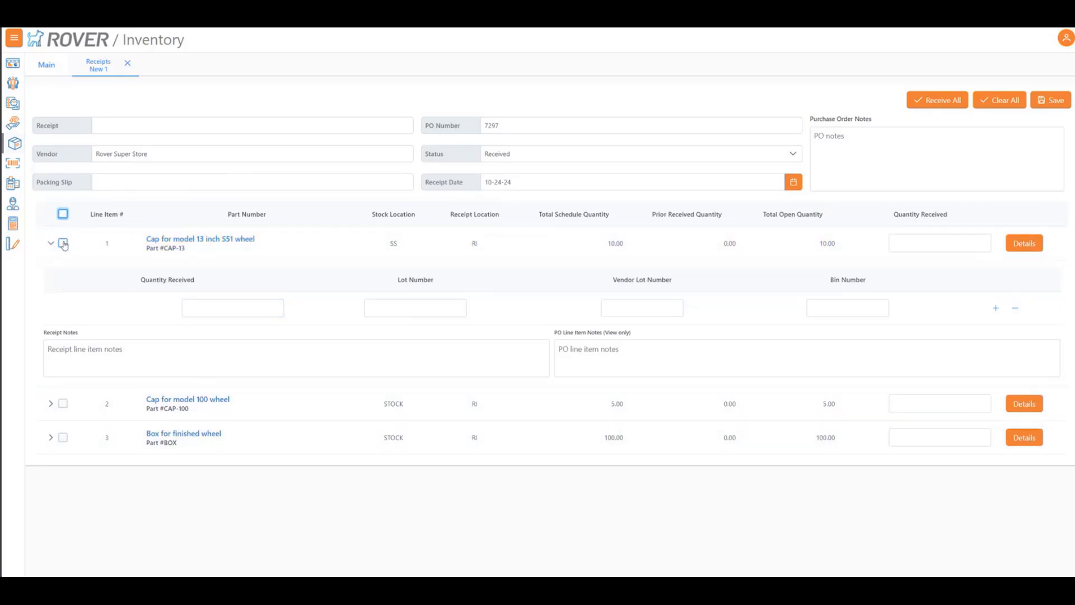
click(51, 245)
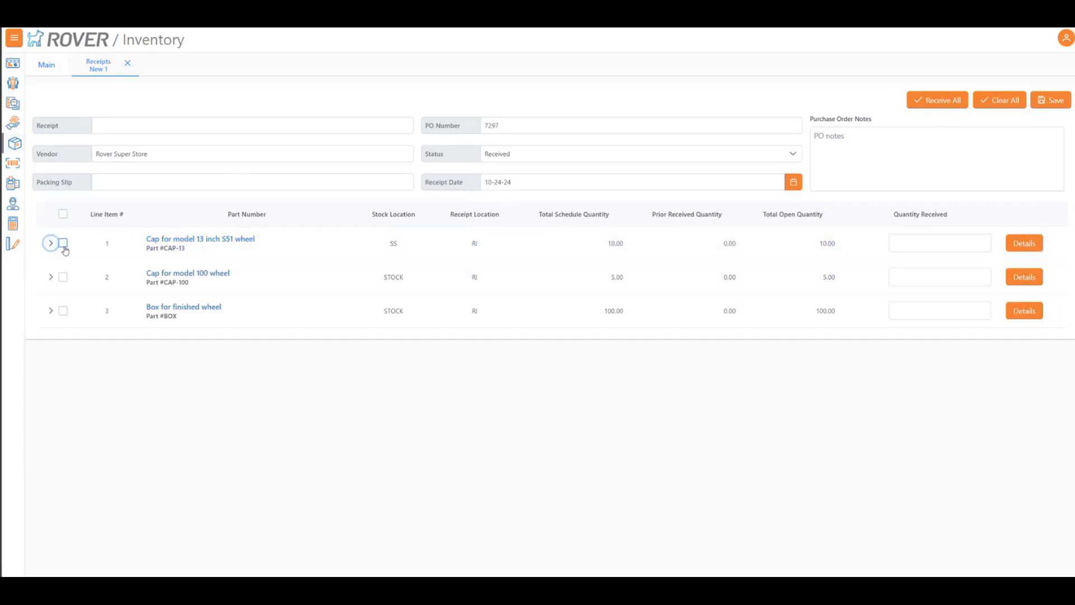
Receive the full quantity of 10 for line 1, Cap for model 13 inch SS1 wheel, and save the receipt
click(63, 245)
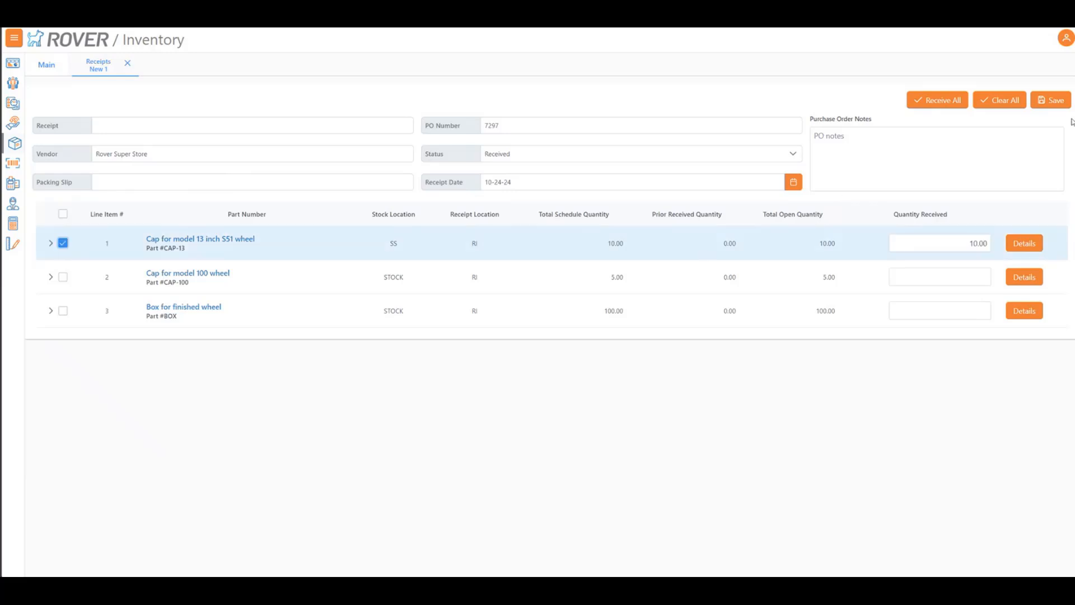
click(1058, 101)
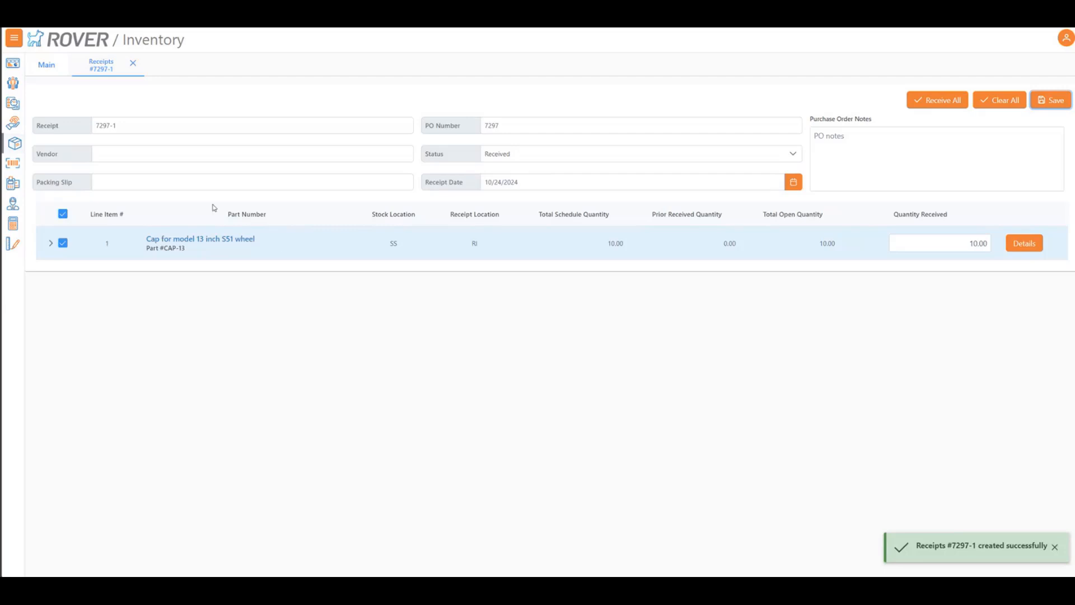
click(102, 127)
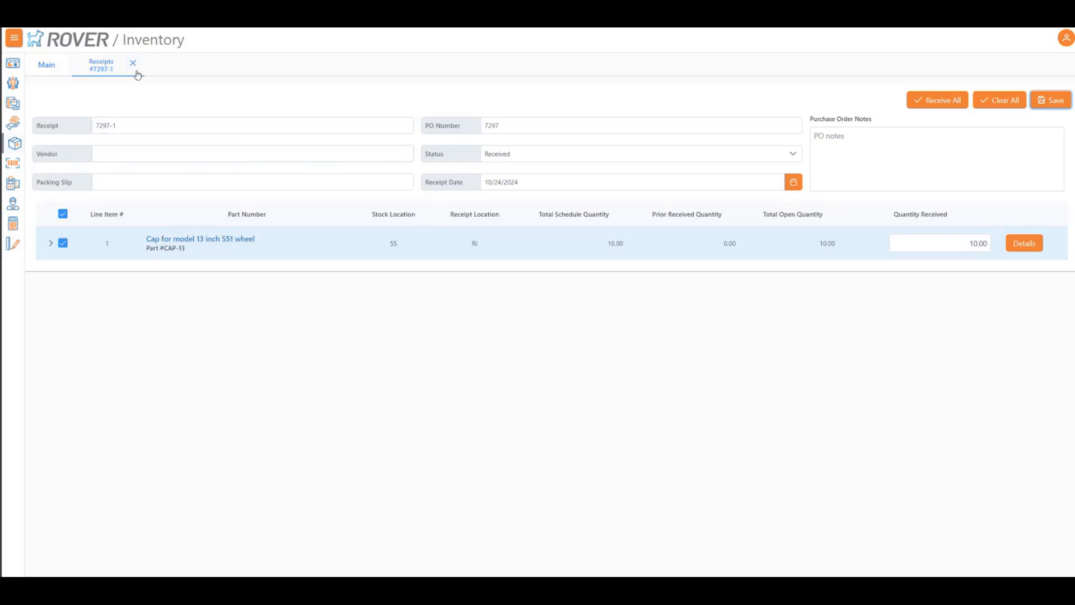
Create a second receipt from the same purchase order, receiving all remaining line items in full, and save it
click(50, 65)
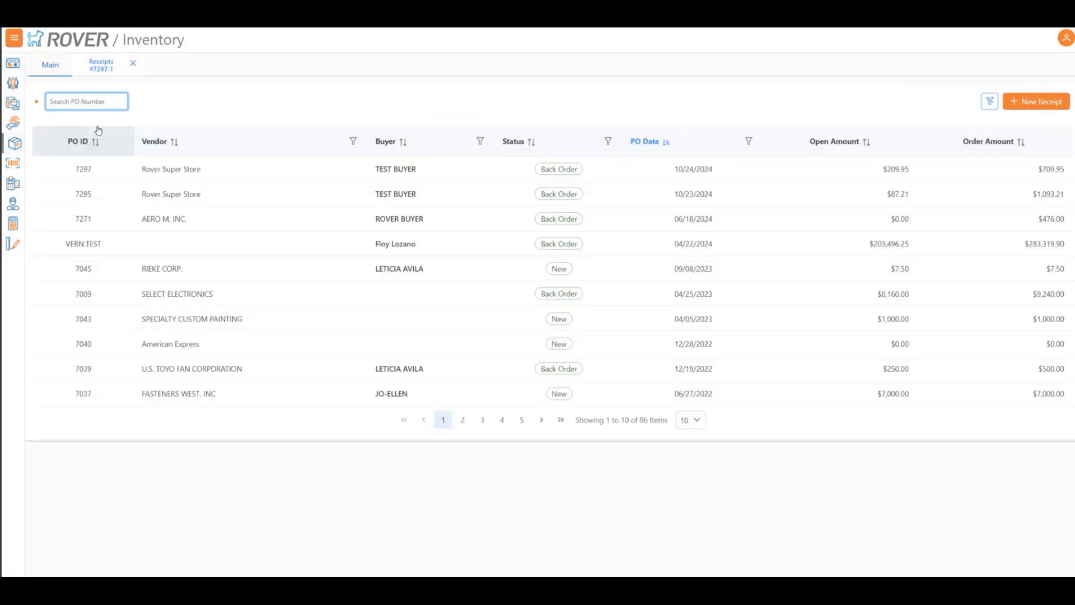
double_click(113, 179)
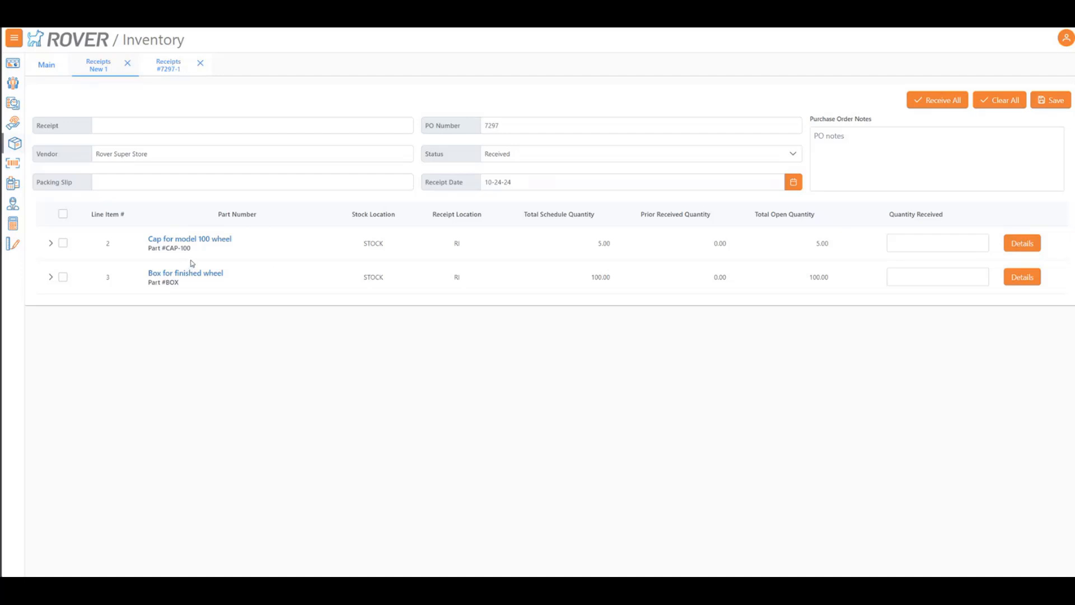
click(931, 101)
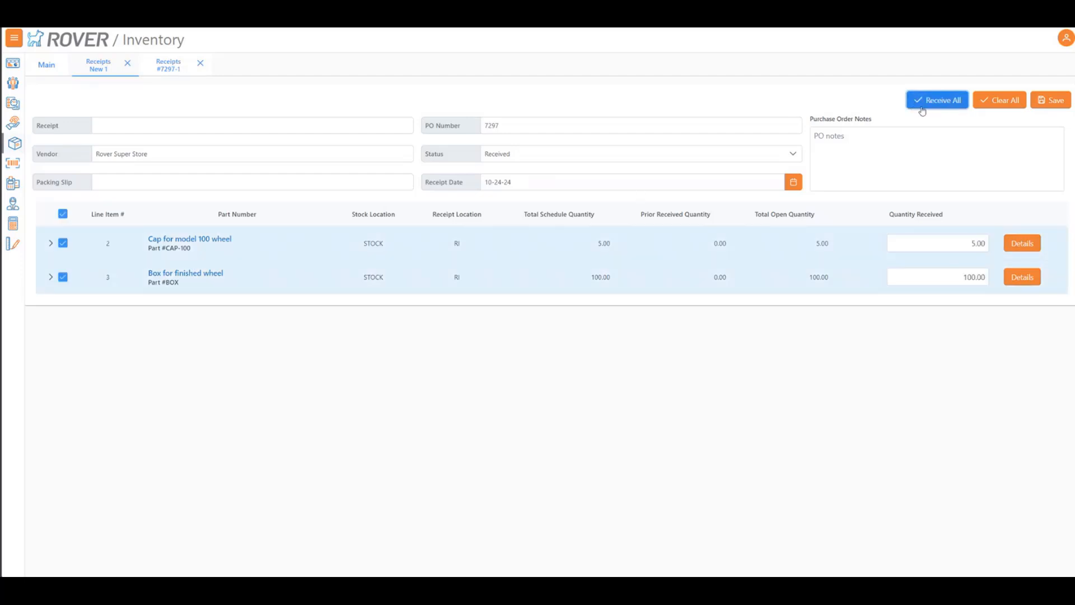
click(1050, 101)
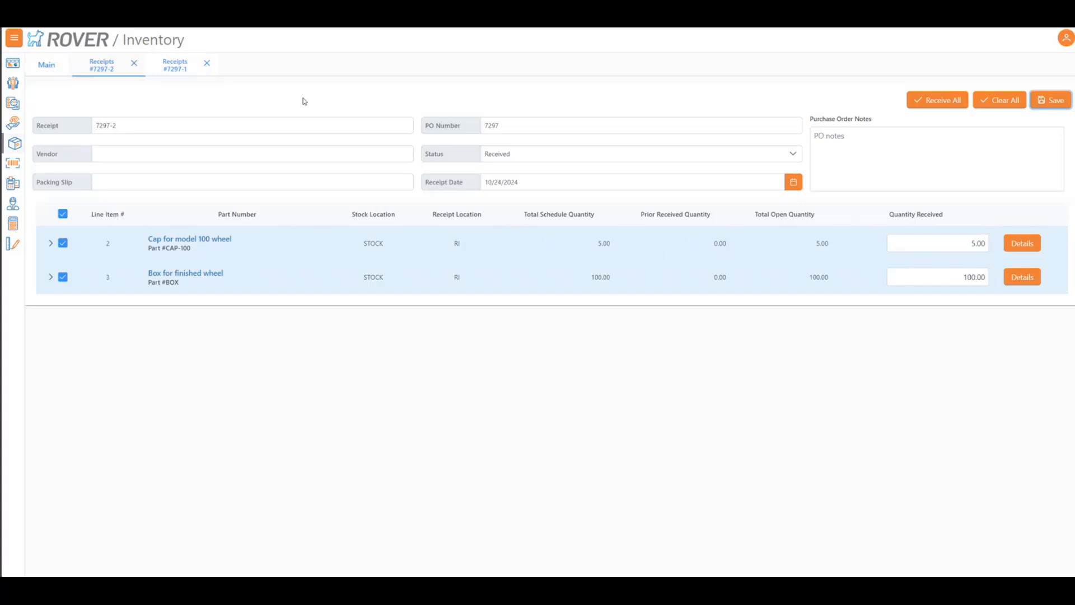
click(49, 66)
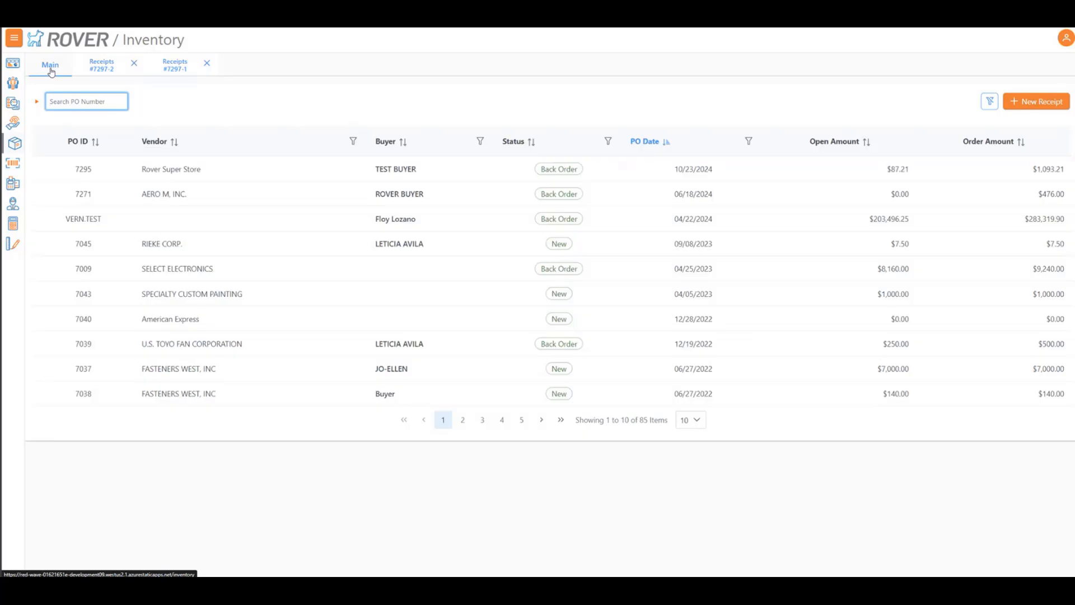
click(82, 67)
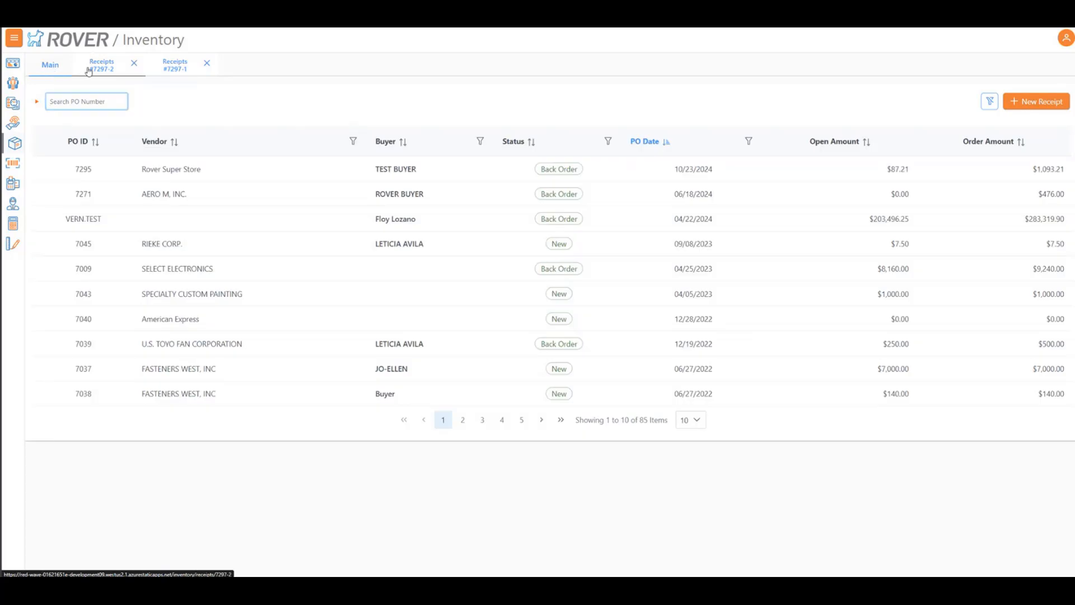
click(56, 67)
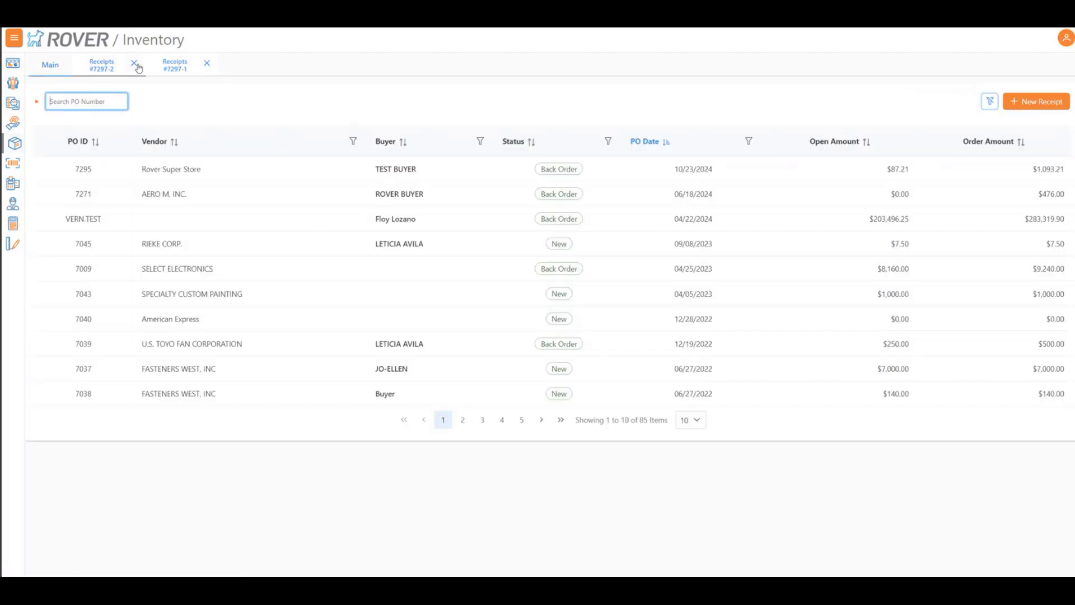
Open the first saved receipt and try received quantities of 6, 10 and 11 for line 1
click(159, 65)
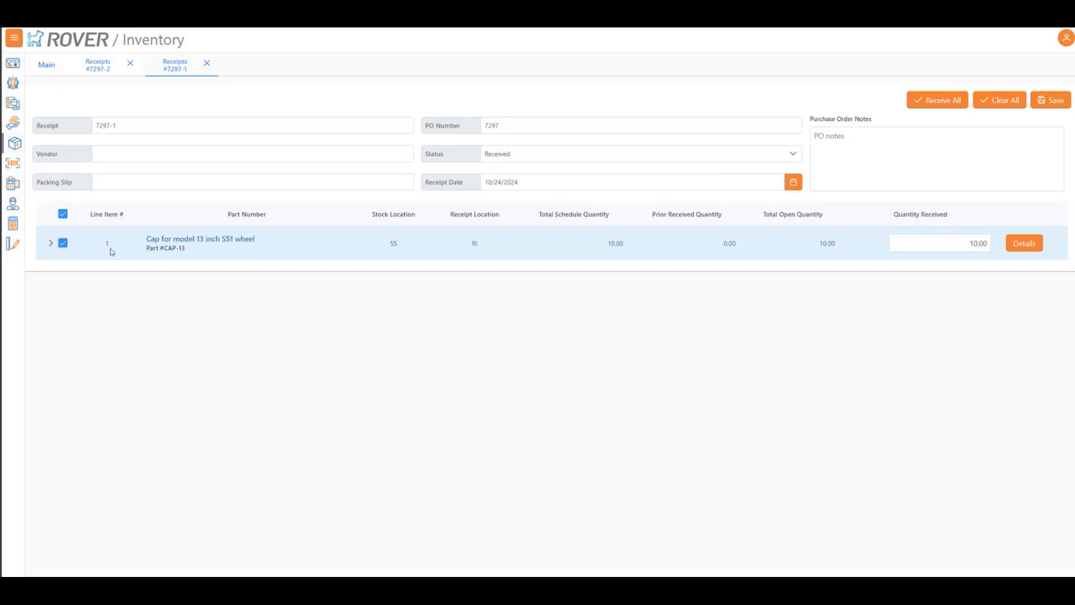
click(945, 248)
double_click(945, 247)
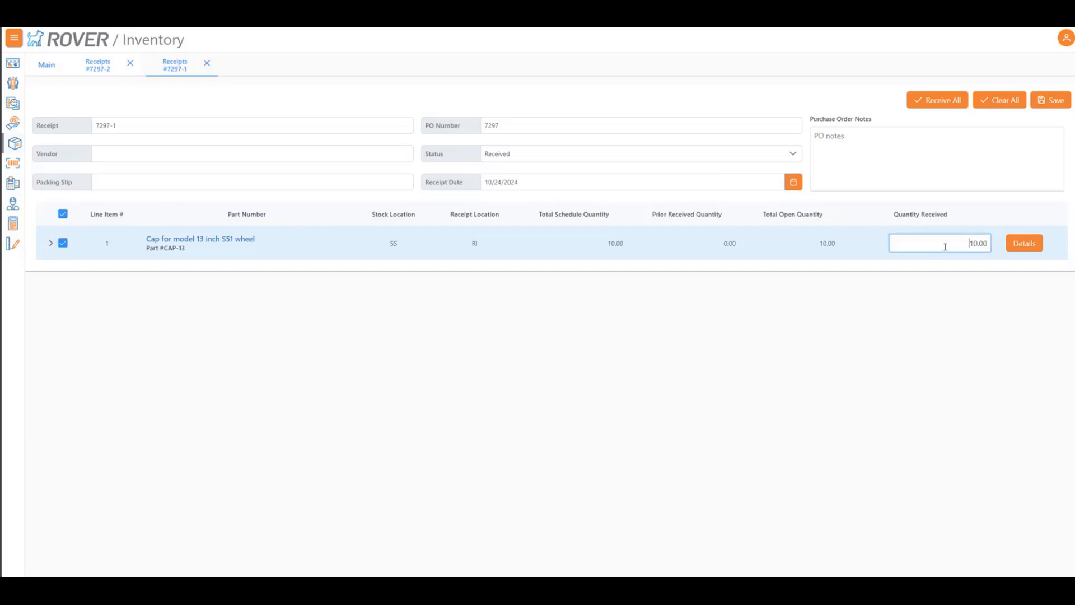
text(8)
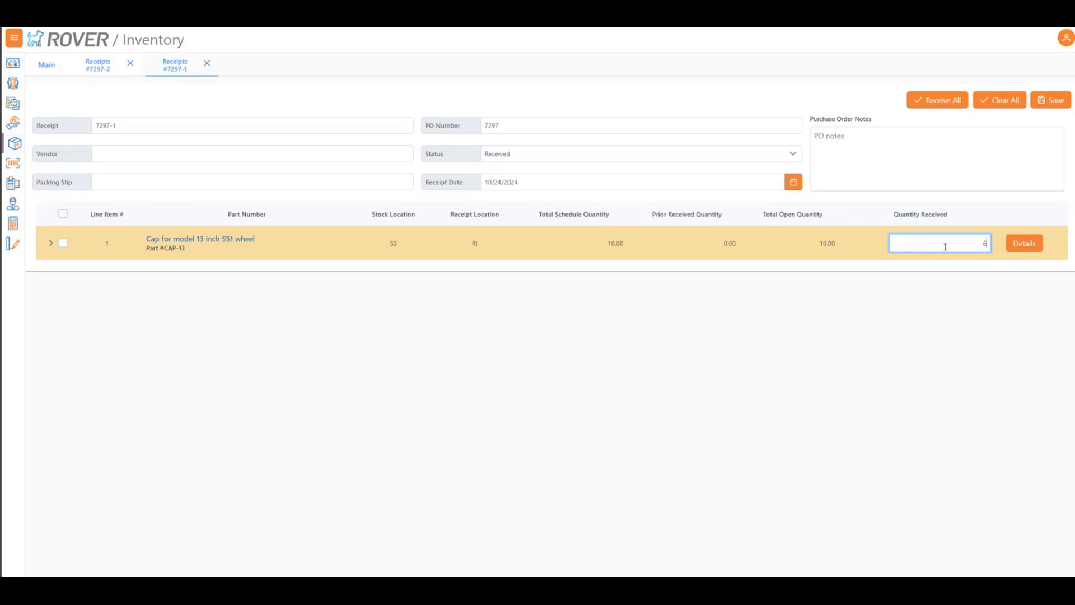
key(BackSpace)
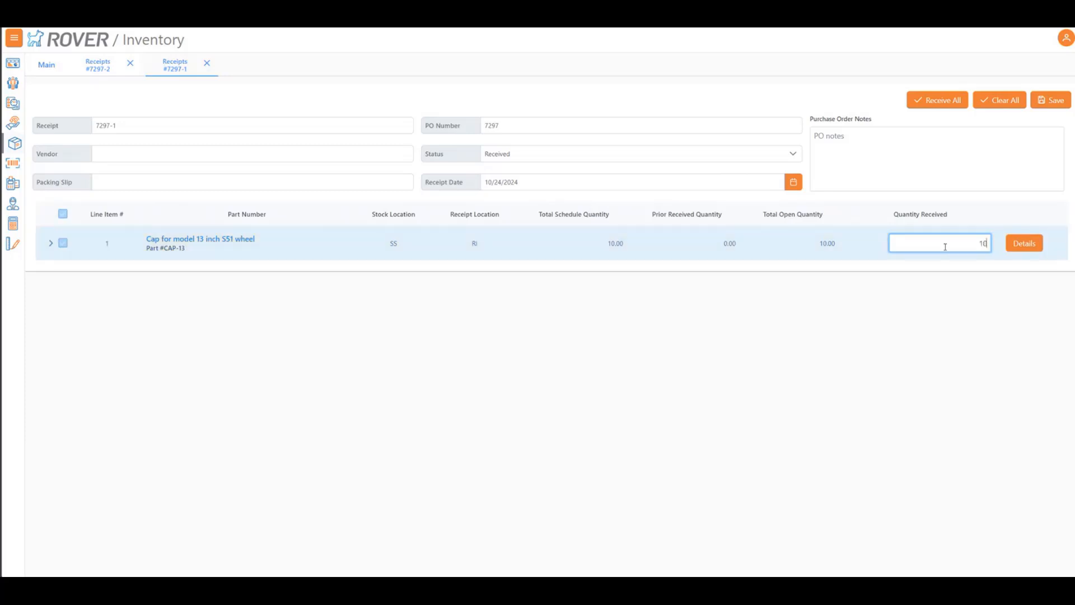
text(11)
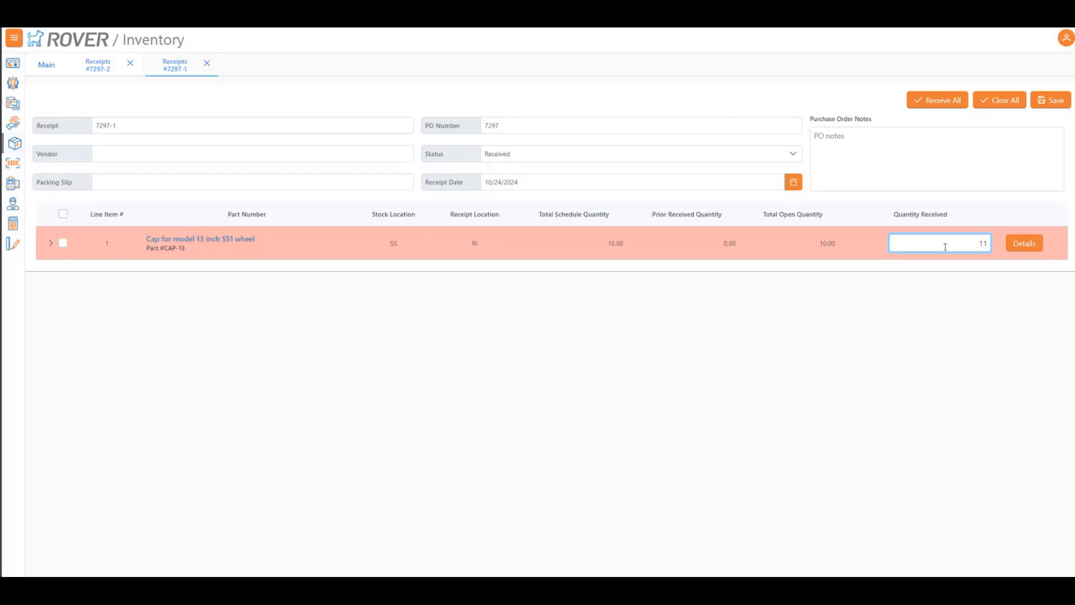
View the purchase order schedule details for line 1 and close both open receipts
click(1024, 244)
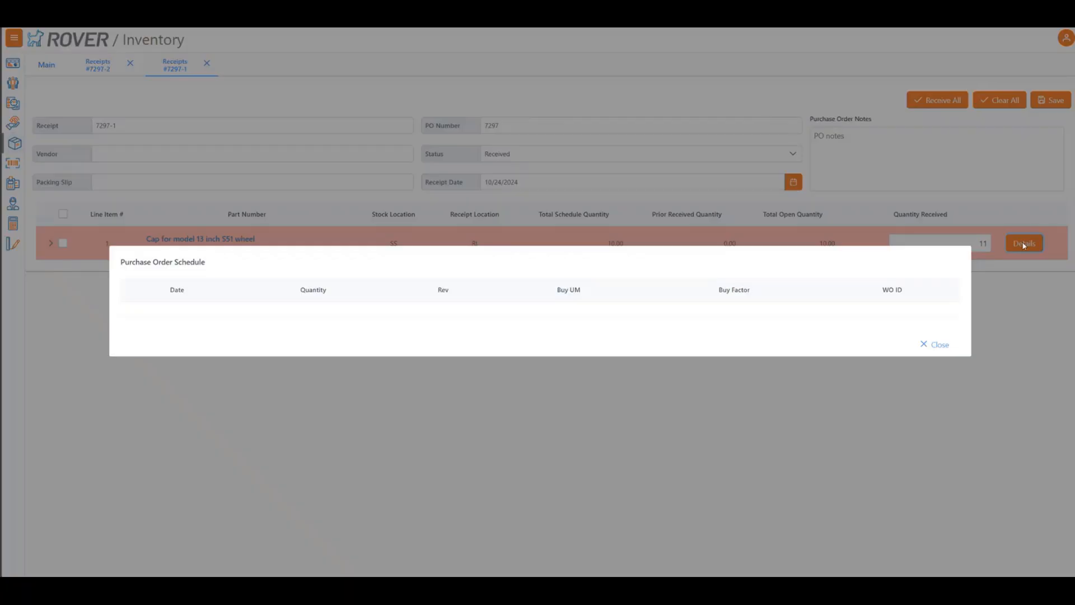
click(935, 345)
click(131, 64)
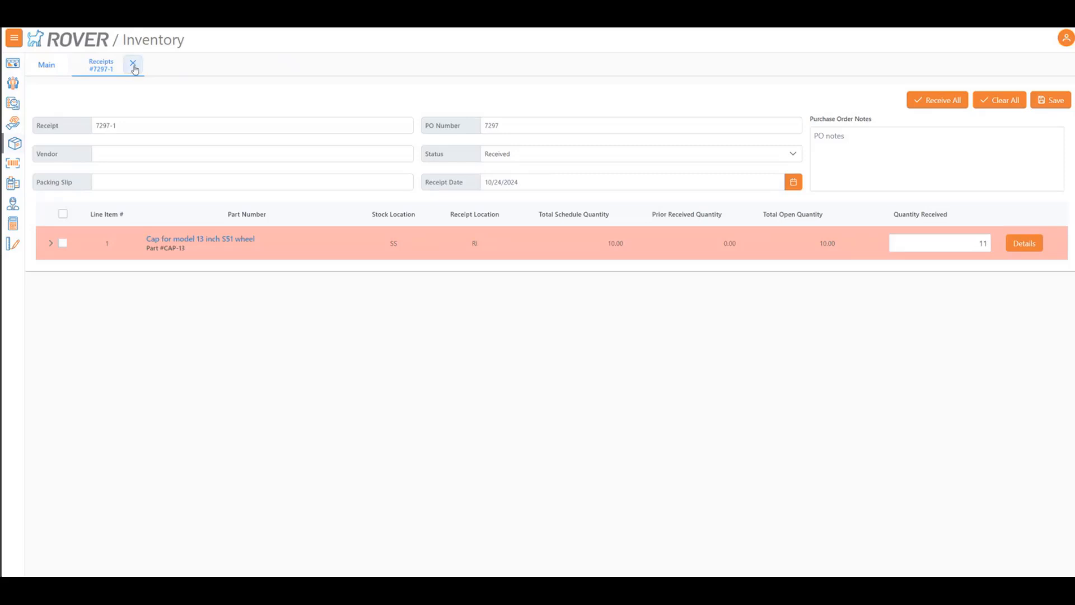
click(133, 64)
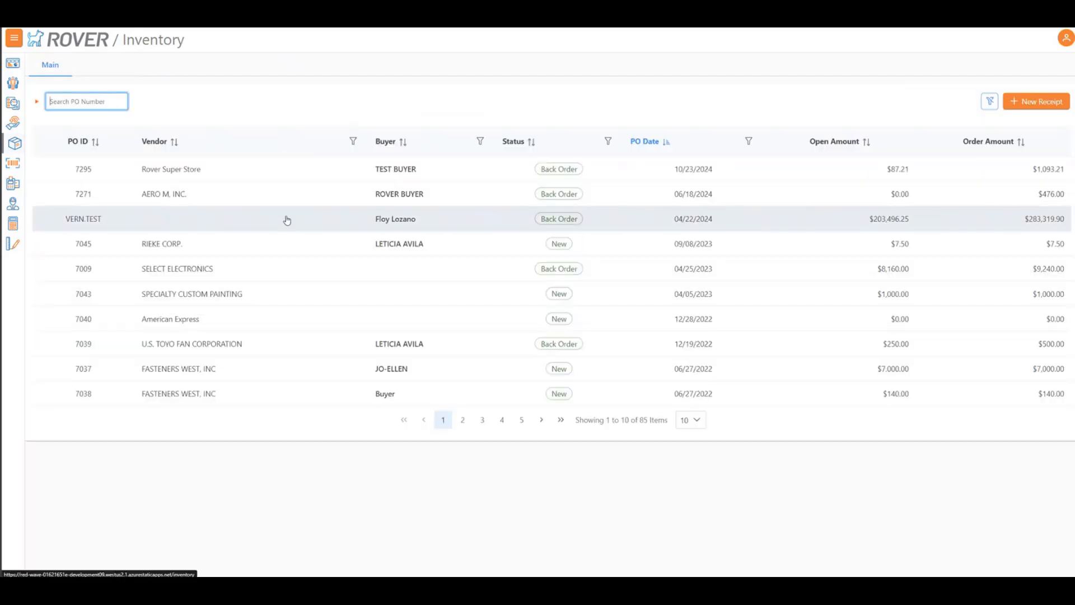
Open a receipt for the Rover Super Store purchase order dated 10/23/2024 and view the schedule details of TEST PART 2
click(303, 174)
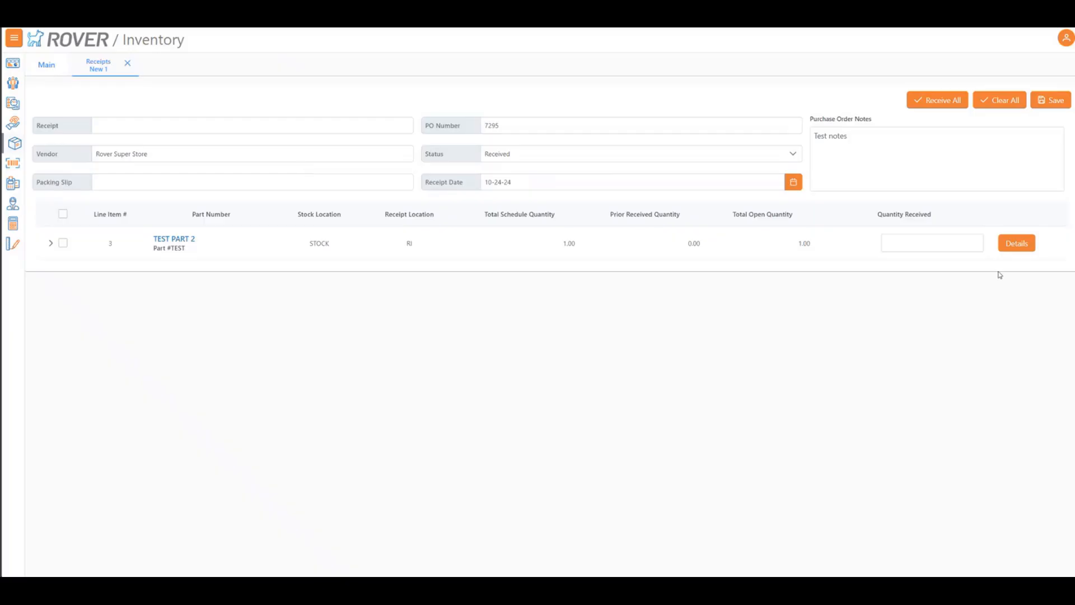
click(1032, 246)
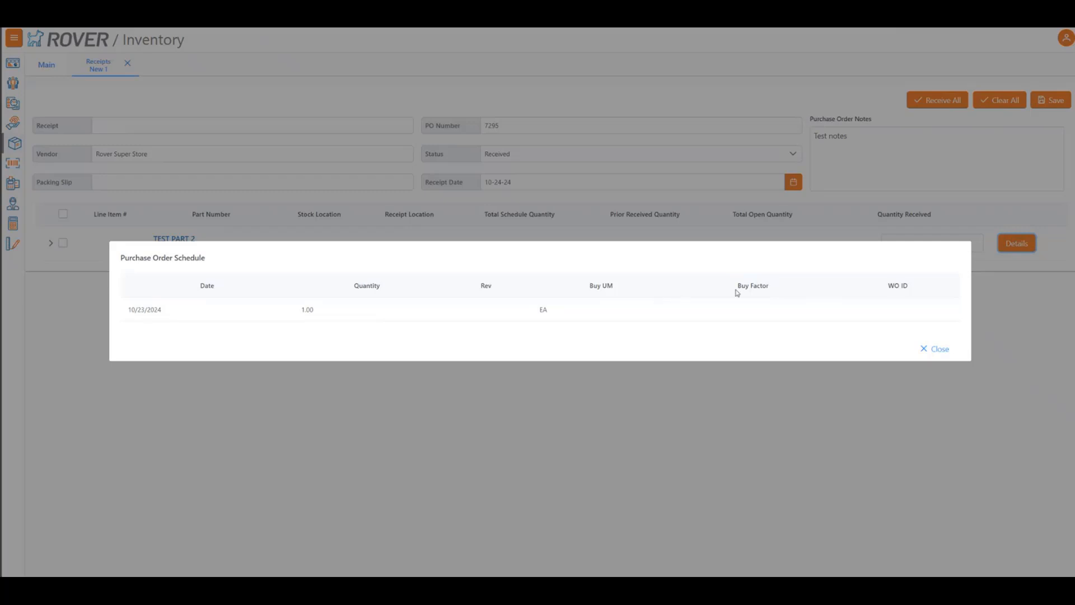
click(941, 350)
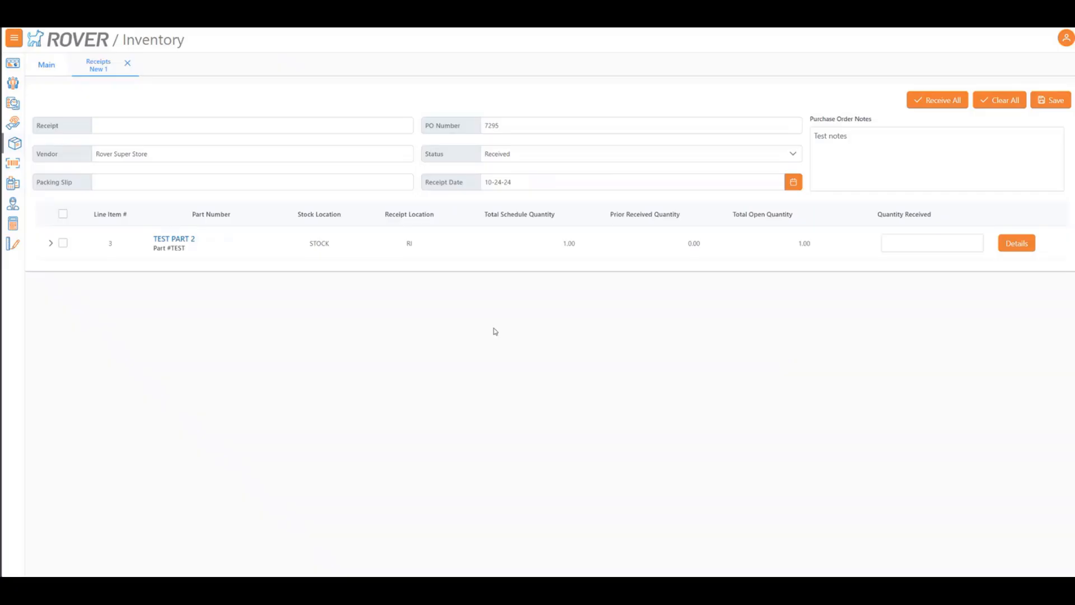
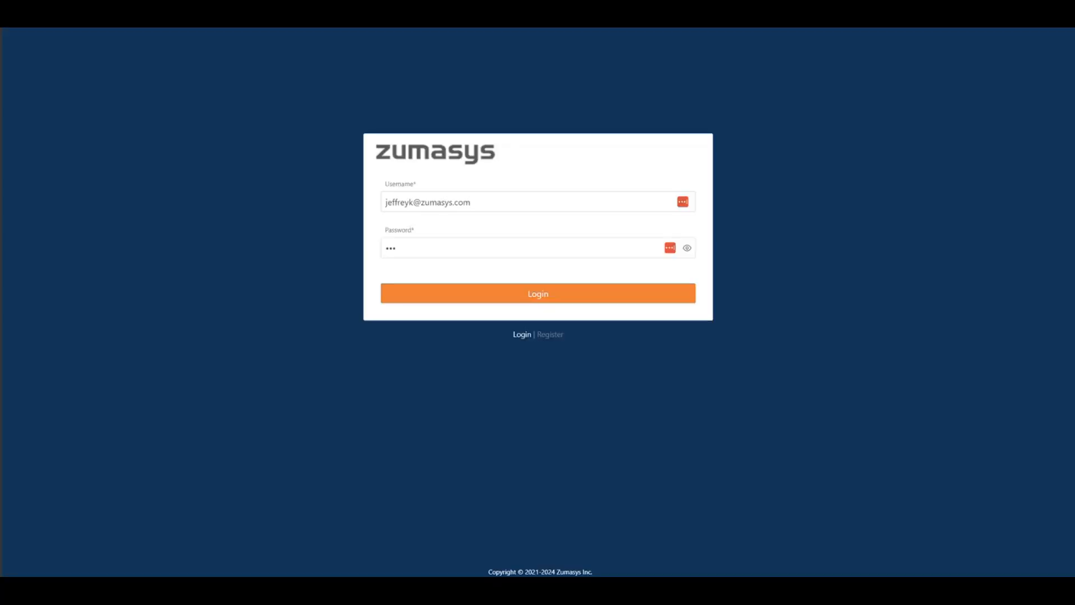
Log in by entering the account username and password
click(532, 199)
triple_click(532, 197)
text(christiano)
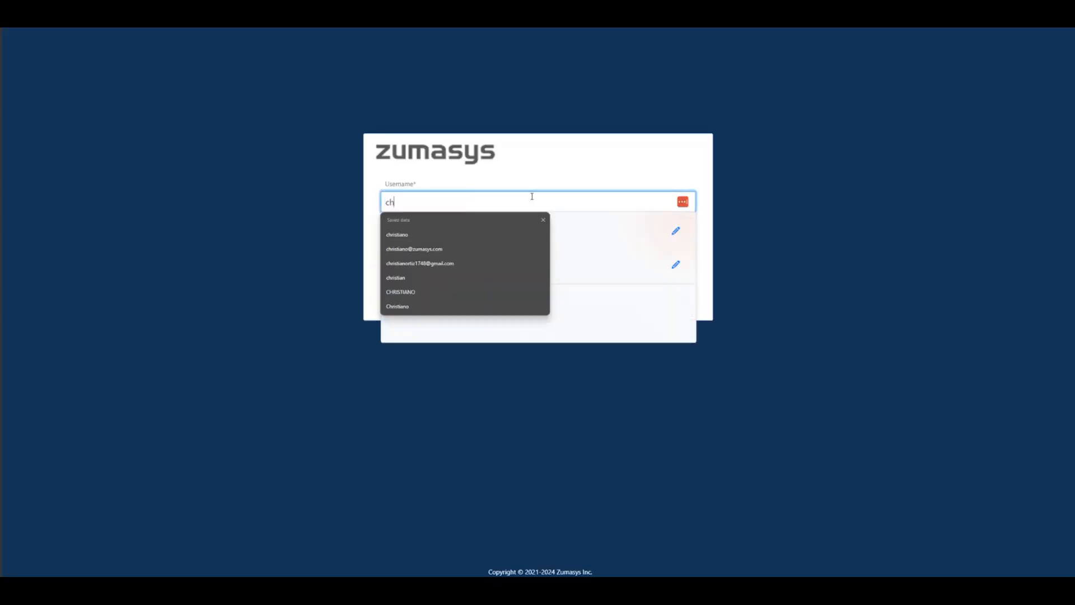
key(Tab)
text(********)
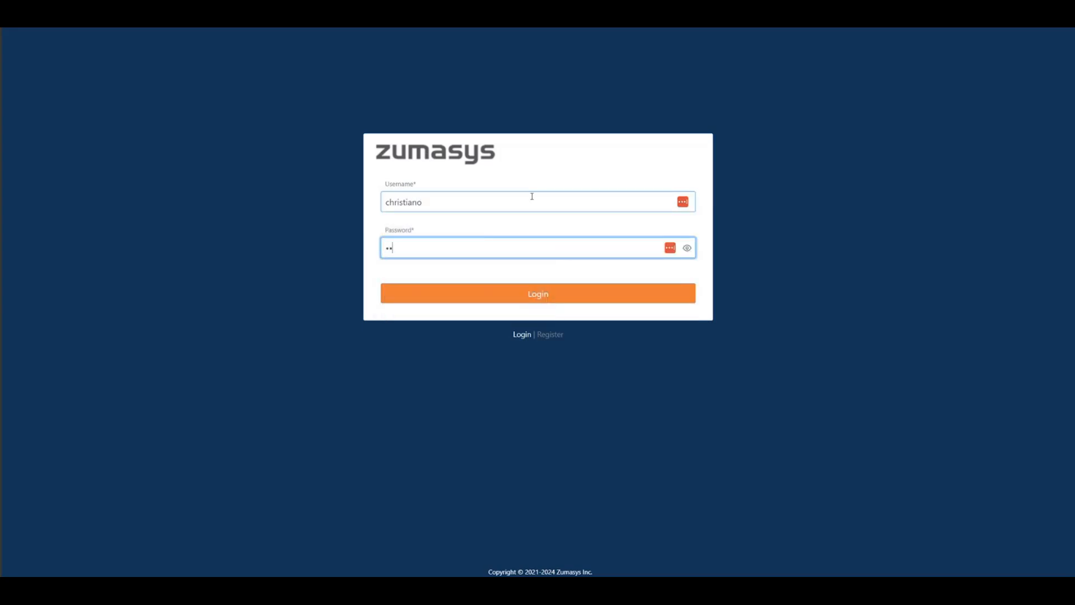
key(Return)
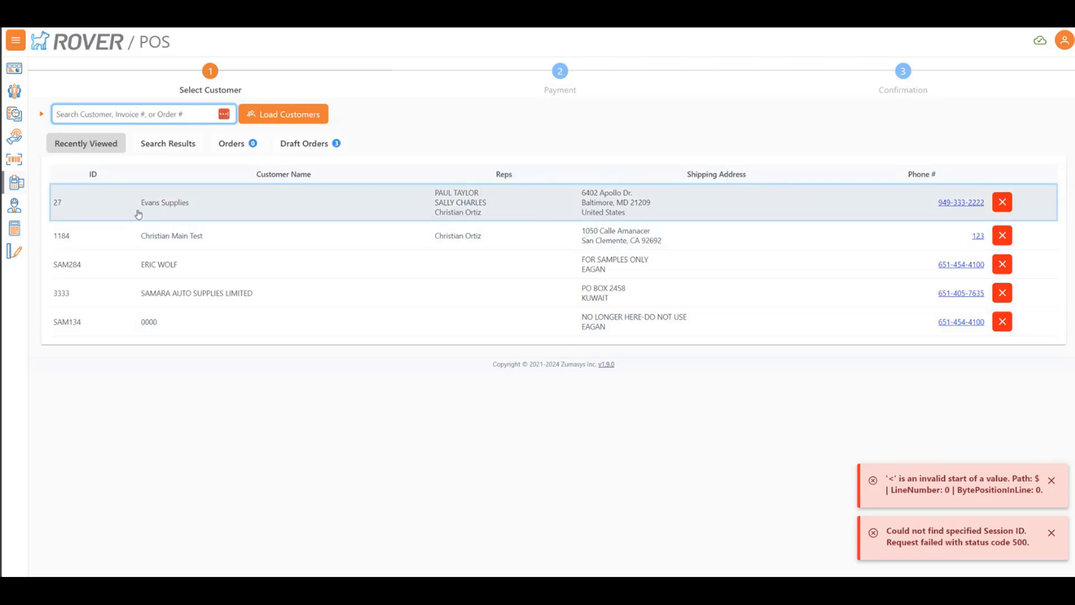
Start a POS order for Evans Supplies with the Custom Cal date 10-24-24 and continue to parts selection
click(138, 215)
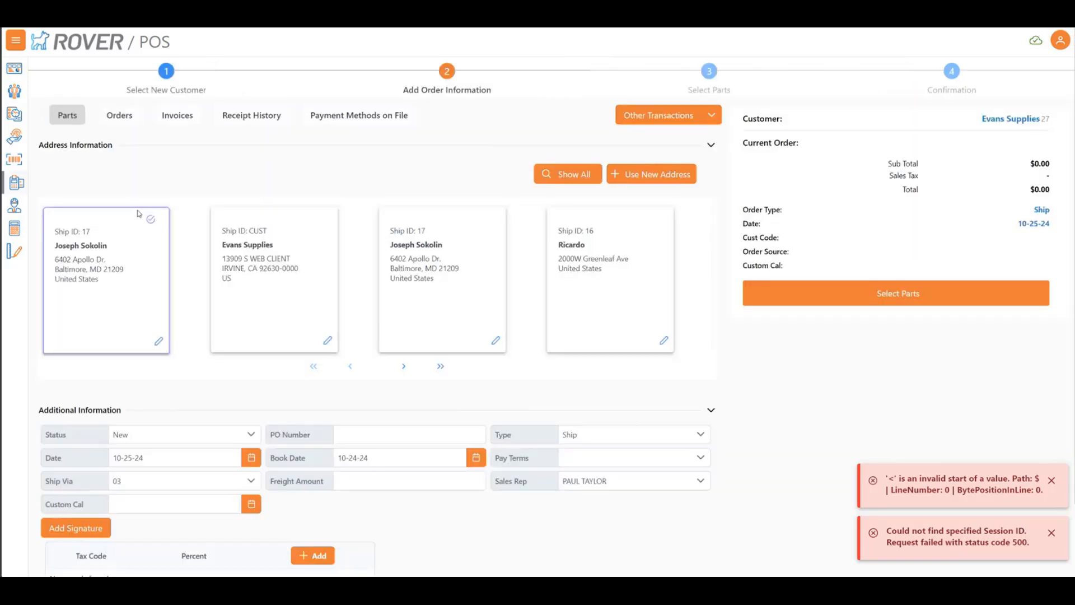
scroll(250, 420, down, 3)
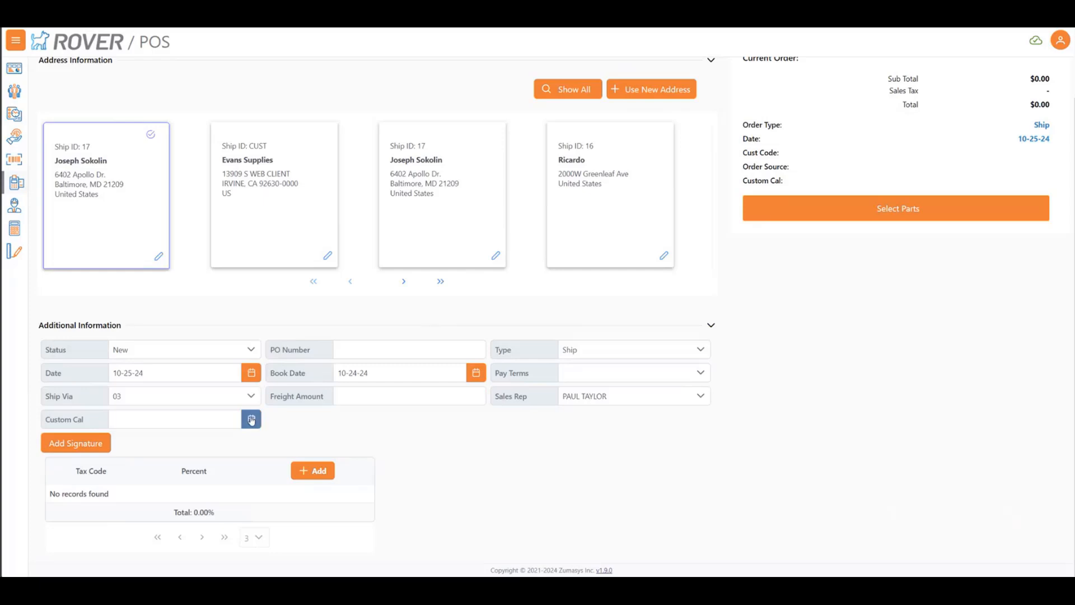
click(251, 420)
click(243, 355)
click(825, 220)
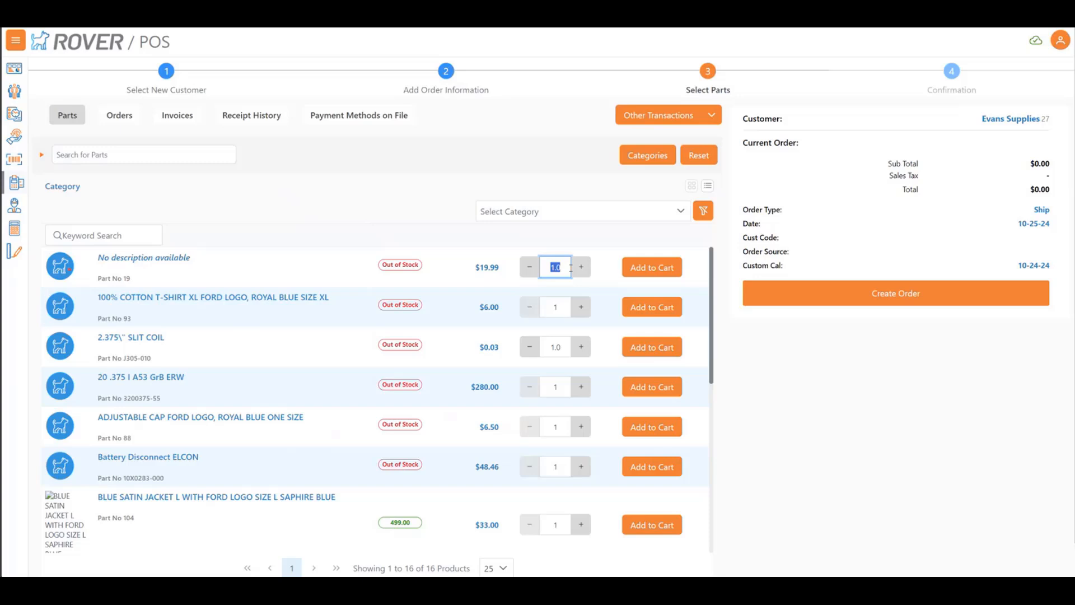
Add 4 units of part 19 and 4 units of the size L blue satin jacket, part 104, to the cart
text(2.0)
key(Return)
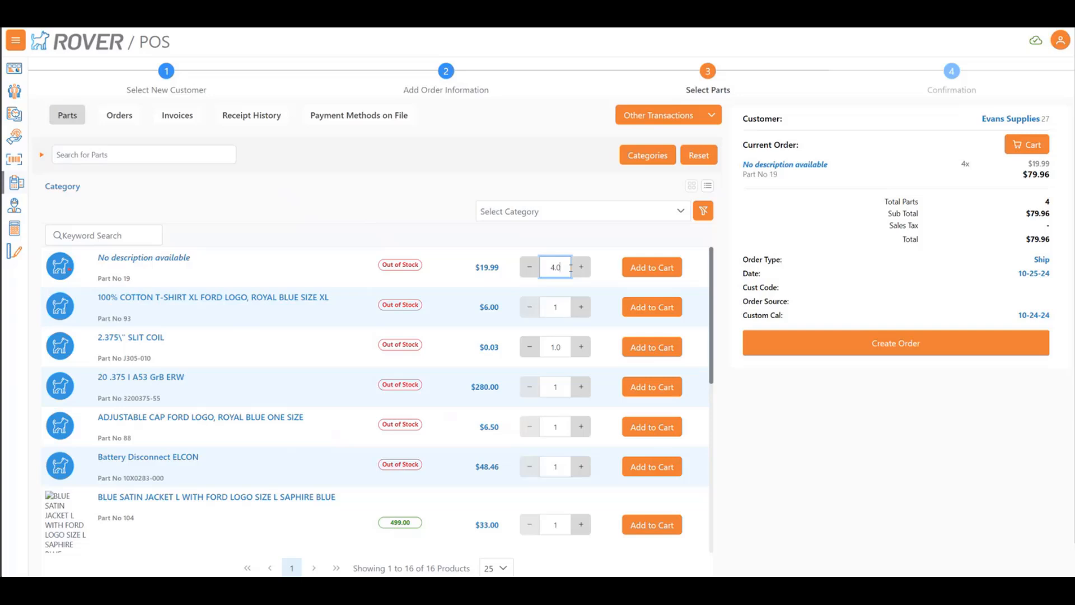
key(Tab)
key(Tab)
key(Tab)
key(Tab)
key(Tab)
key(Tab)
key(Tab)
key(Tab)
key(shift+Tab)
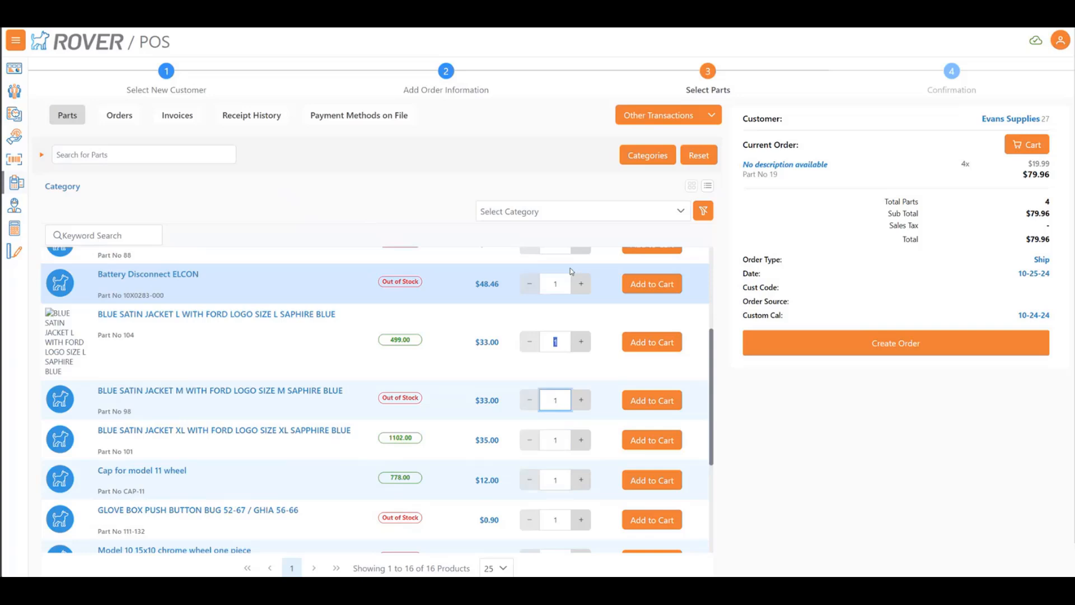
key(shift+Tab)
text(4)
key(Return)
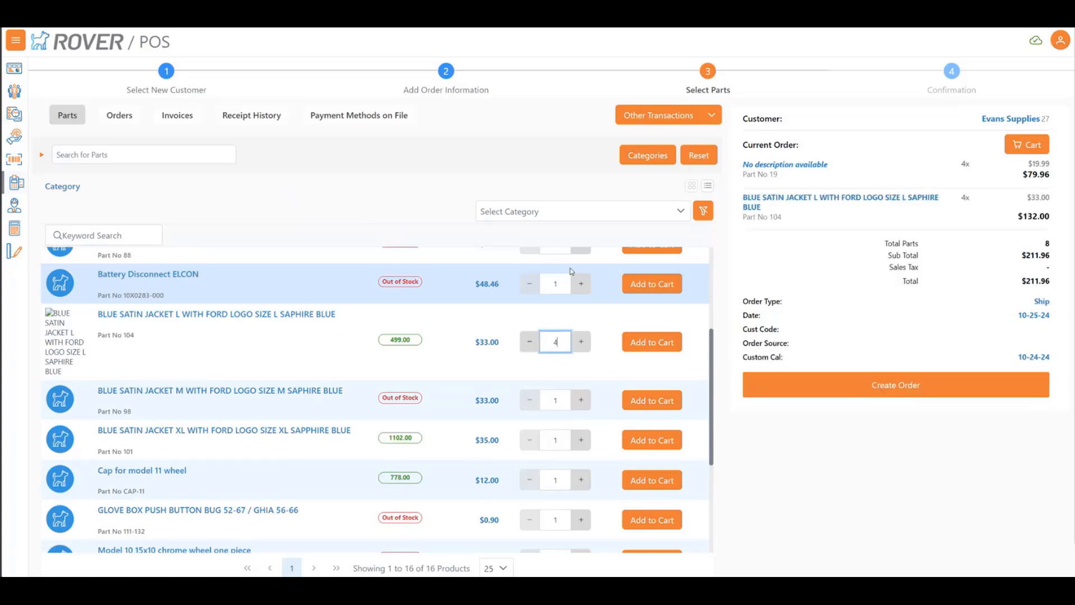
Add one Cap for model 11 wheel, part CAP-11, to the cart
key(Tab)
key(Tab)
key(Tab)
key(Return)
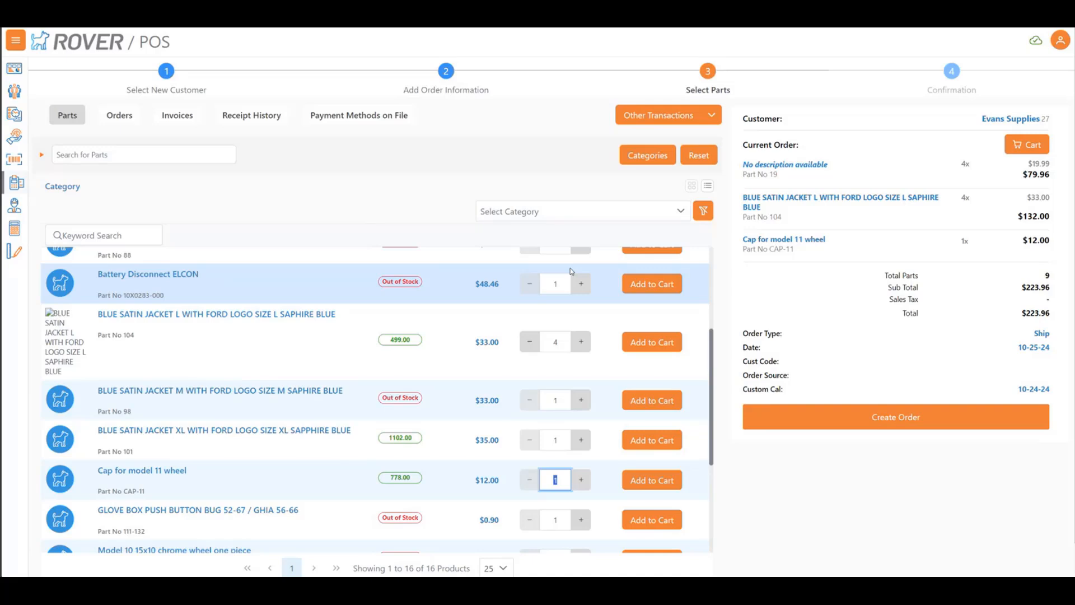
Search the parts for "cap" and add one Cap .0033uF 1kV DISK CERAMIC Z5U to the cart
key(Escape)
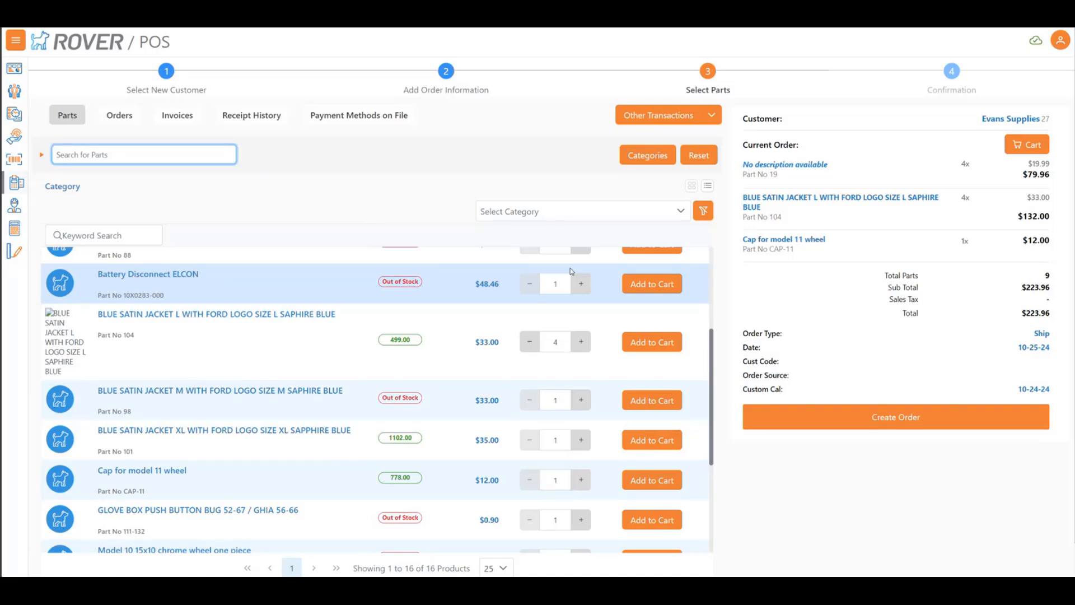
text(cap)
key(Return)
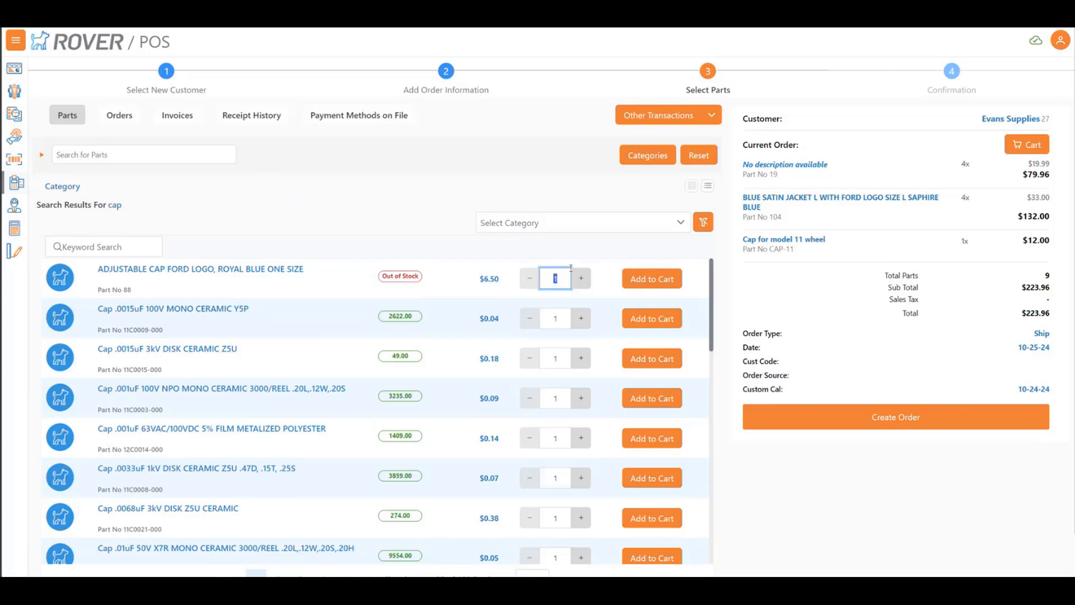
key(Tab)
key(Tab)
key(Tab)
key(Tab)
key(Tab)
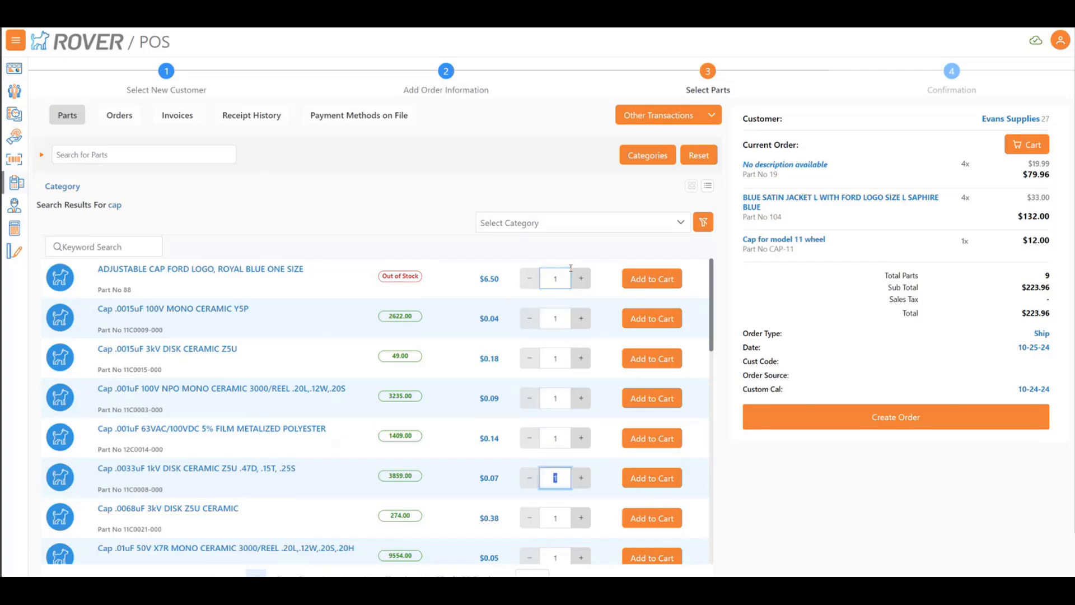
key(Return)
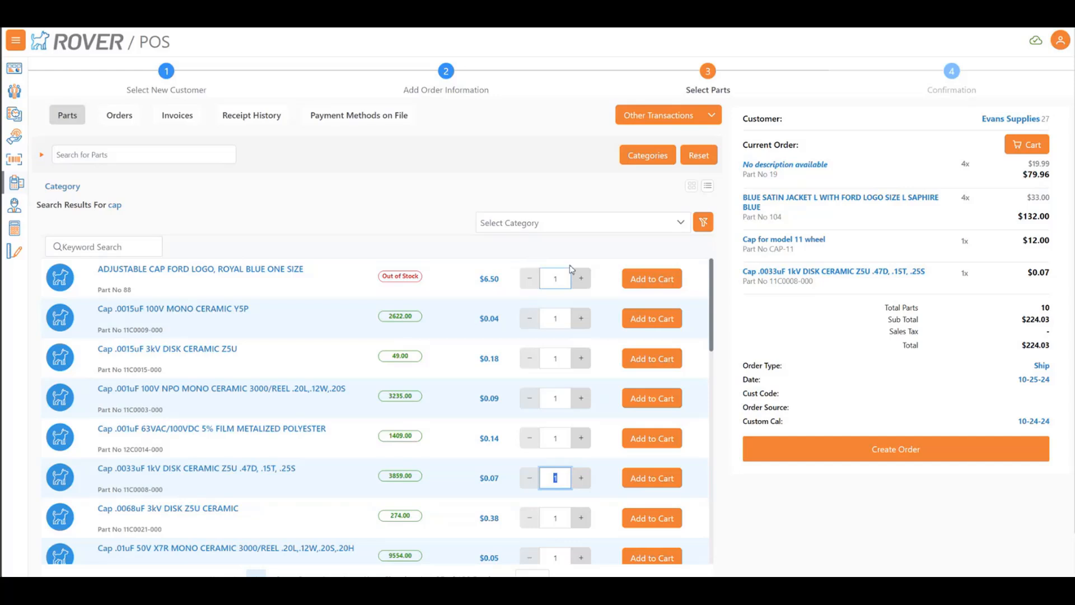
Discard the order in progress and open the user settings page
click(1060, 41)
click(1025, 90)
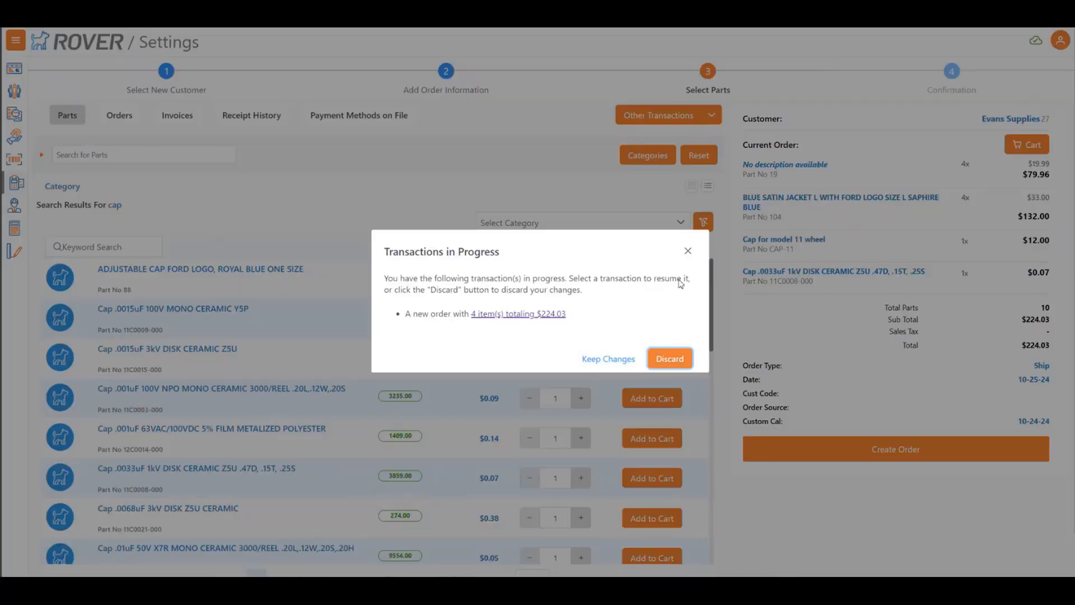
click(670, 359)
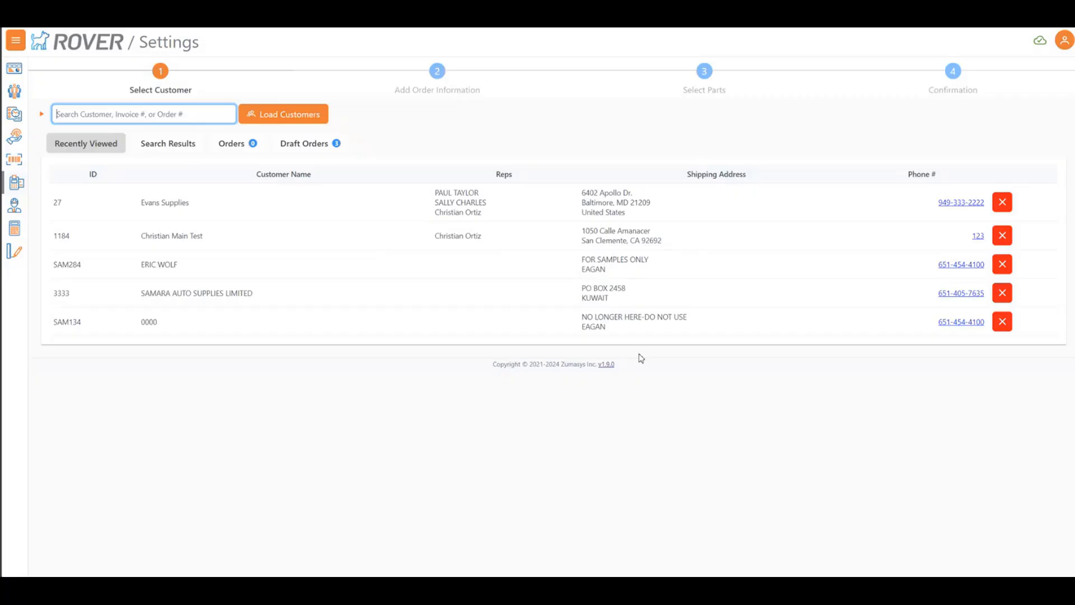
click(1063, 40)
click(1043, 90)
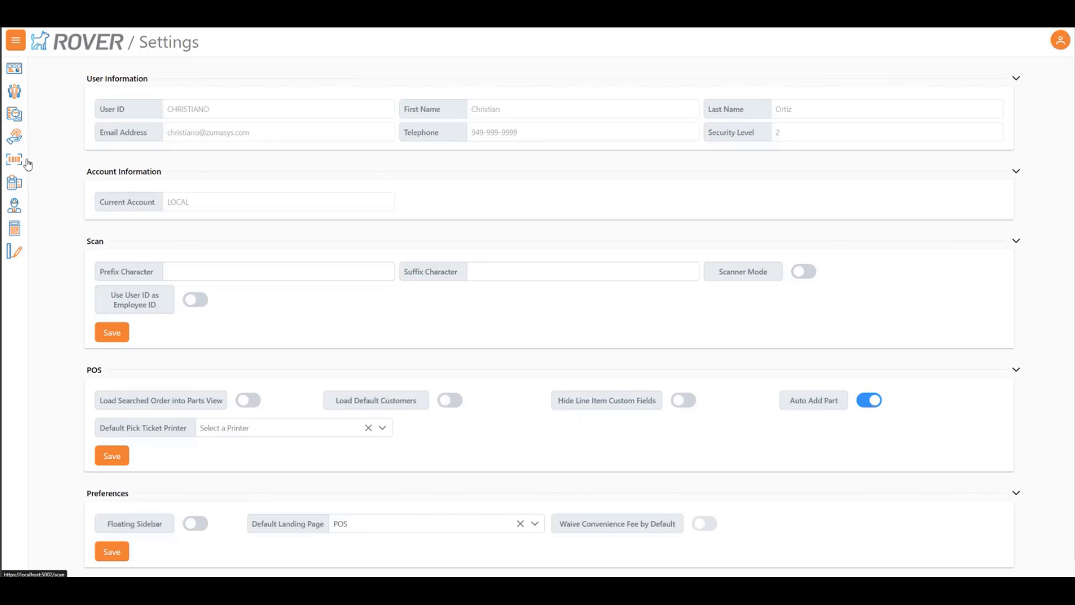
Start a new POS order for Evans Supplies with the Custom Cal date 10-24-24 and add two units of part 19
click(22, 50)
click(63, 183)
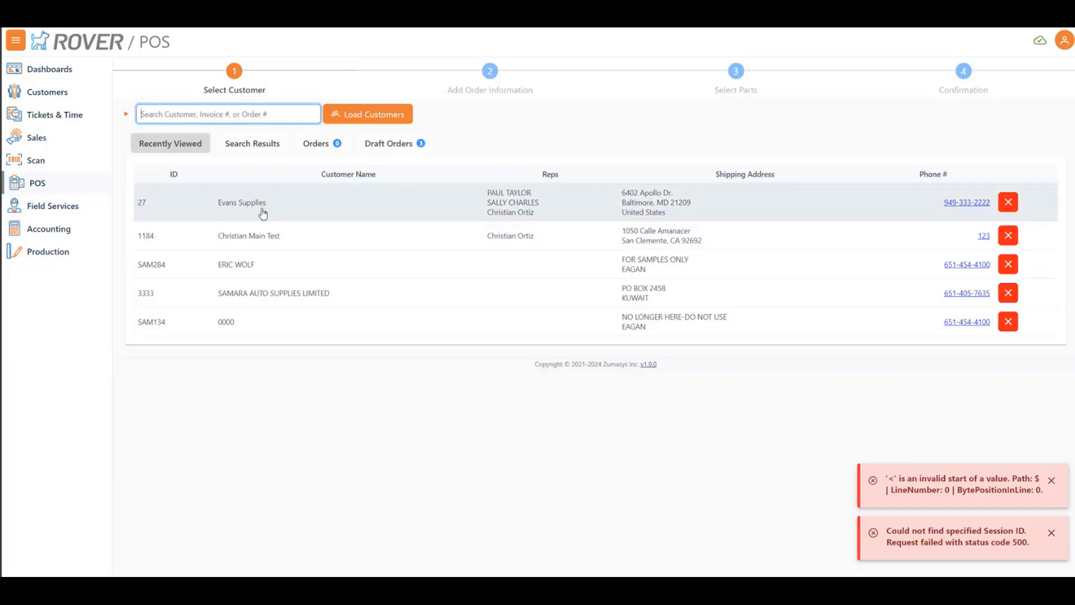
click(262, 214)
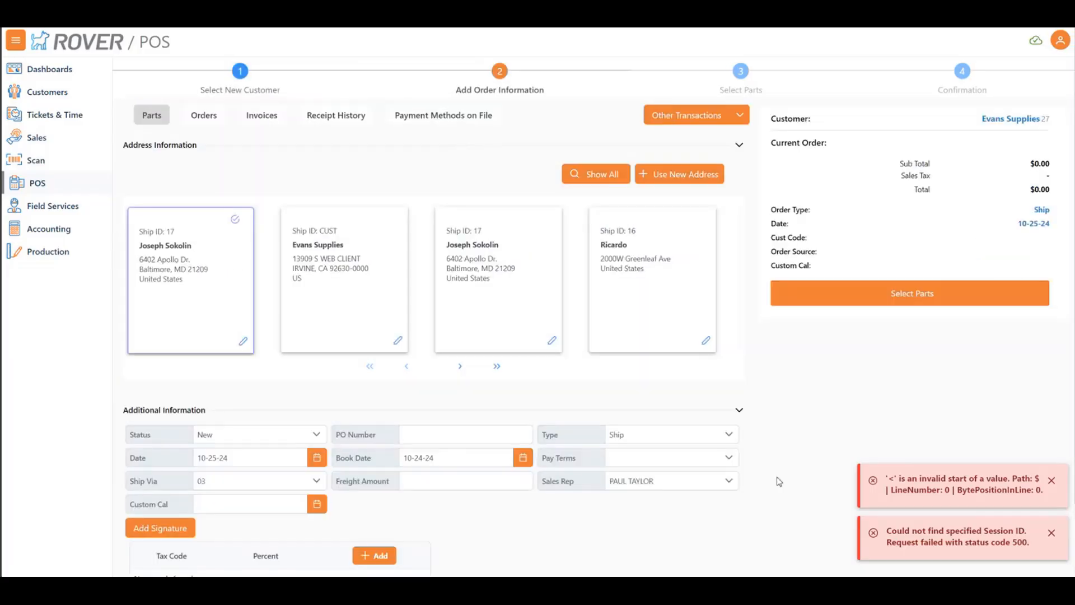
click(317, 504)
click(940, 303)
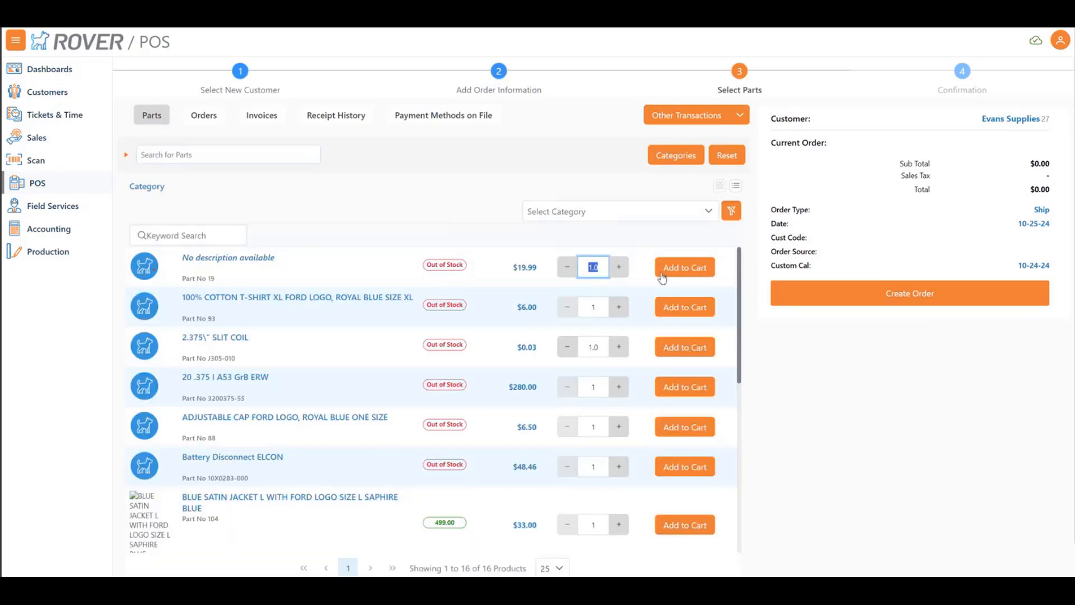
click(691, 267)
click(692, 267)
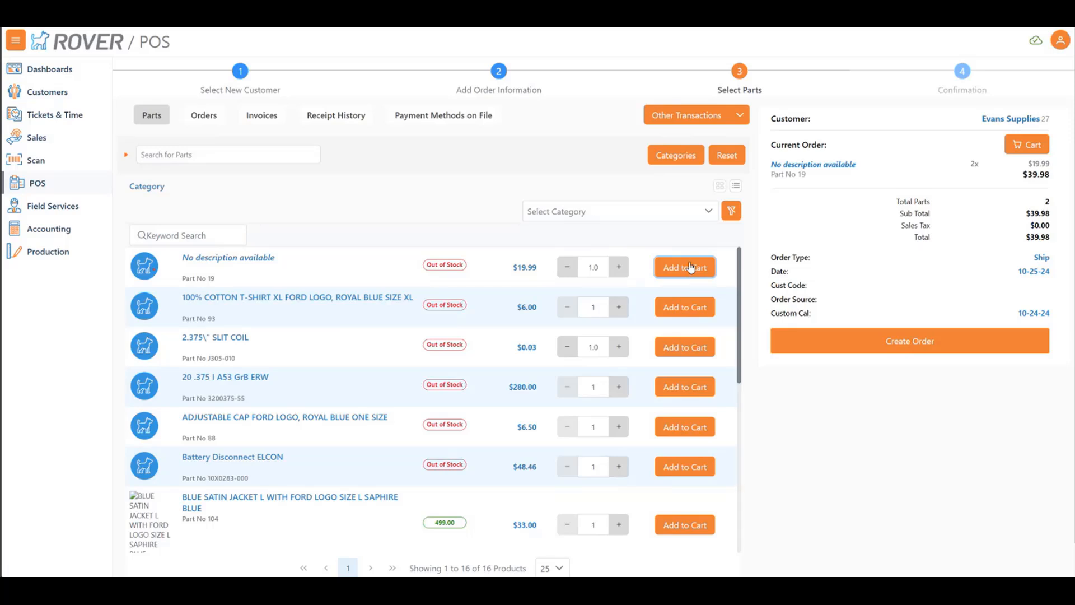
key(ctrl+f)
text(1)
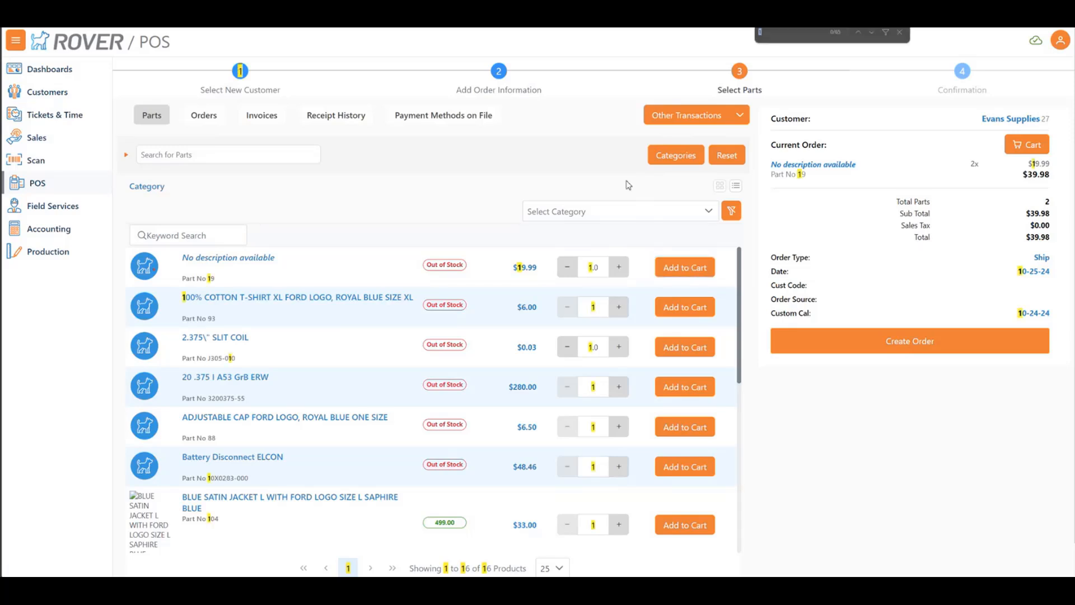
key(BackSpace)
text(f)
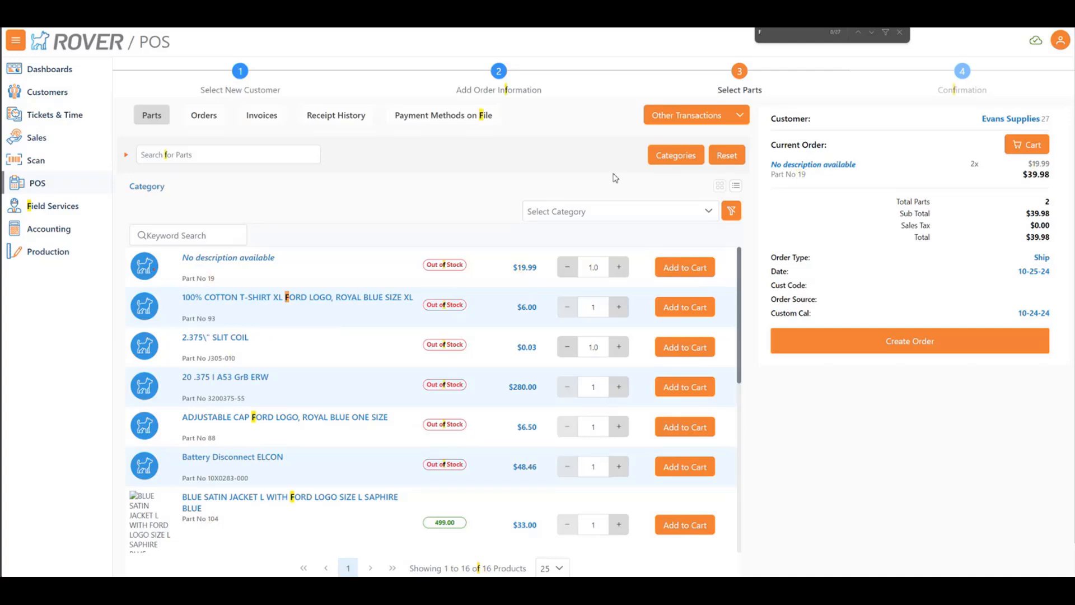
key(Escape)
click(286, 153)
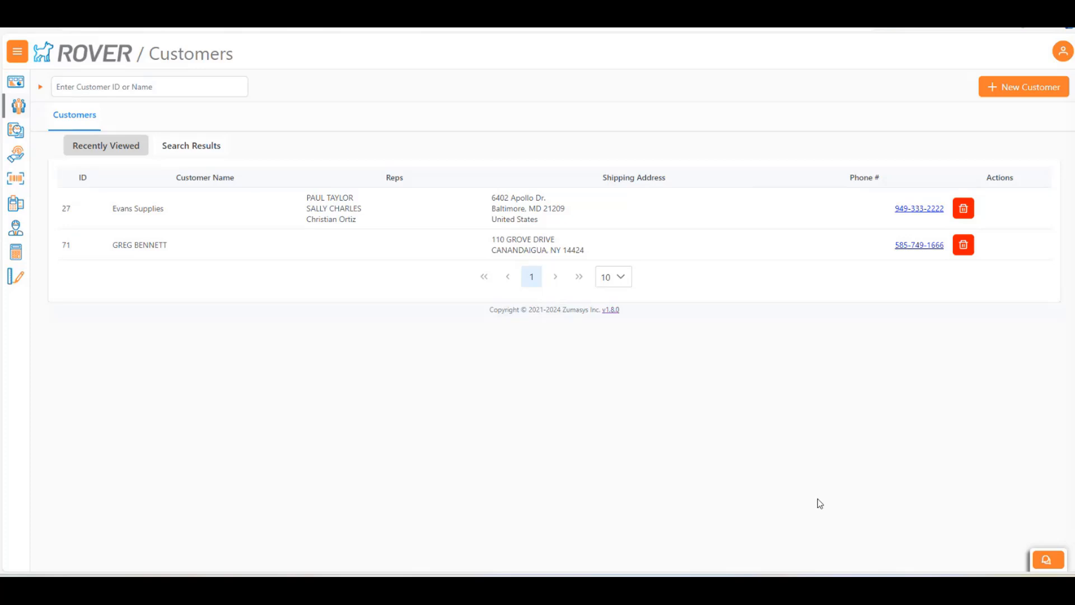
Ask the Rover Web Assistant which customer has the highest AR balance and request that customer's aging summary
click(1045, 559)
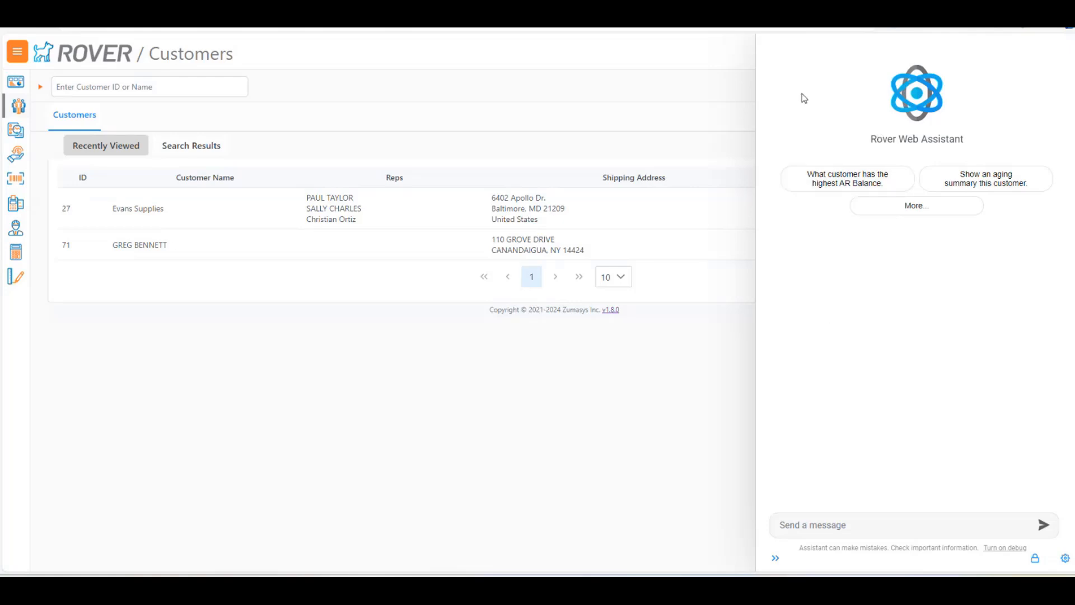
click(835, 184)
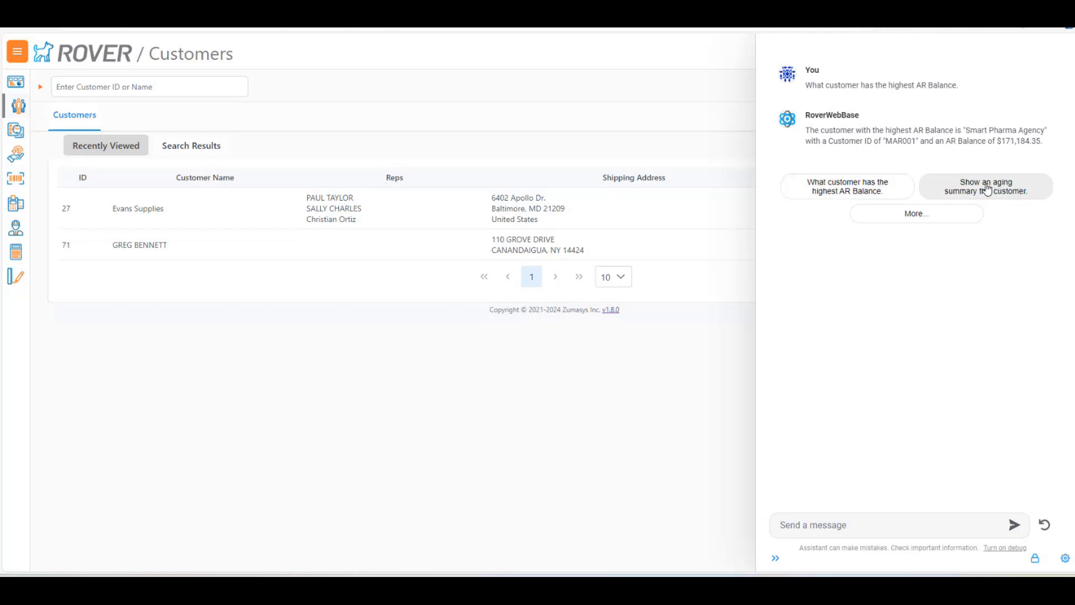
click(1024, 188)
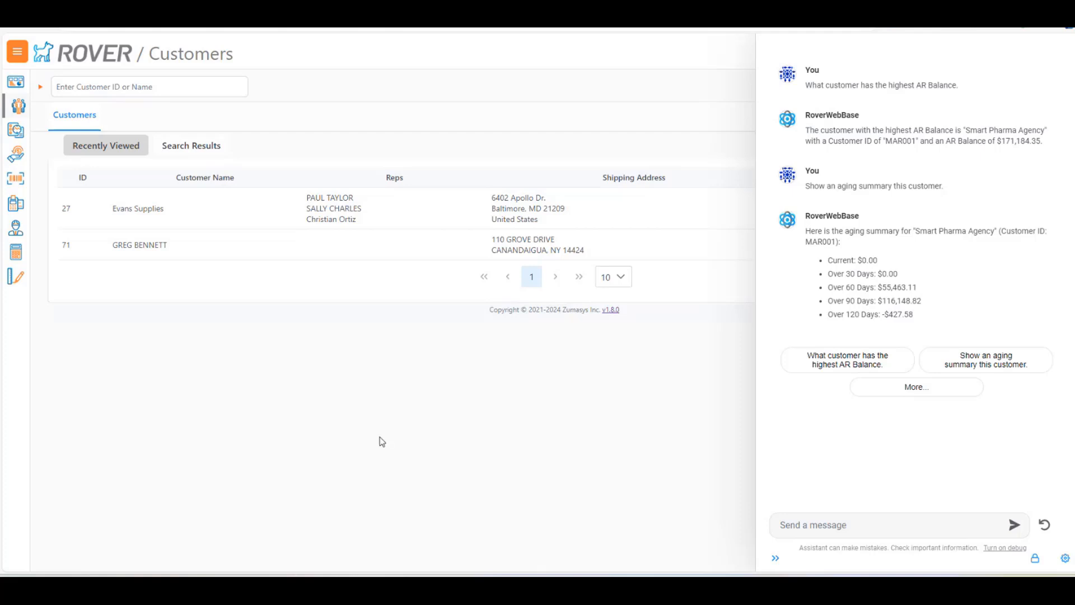
Ask the POS Assistant about the options on the customer selection screen and whether a barcode scanner can be used
click(15, 205)
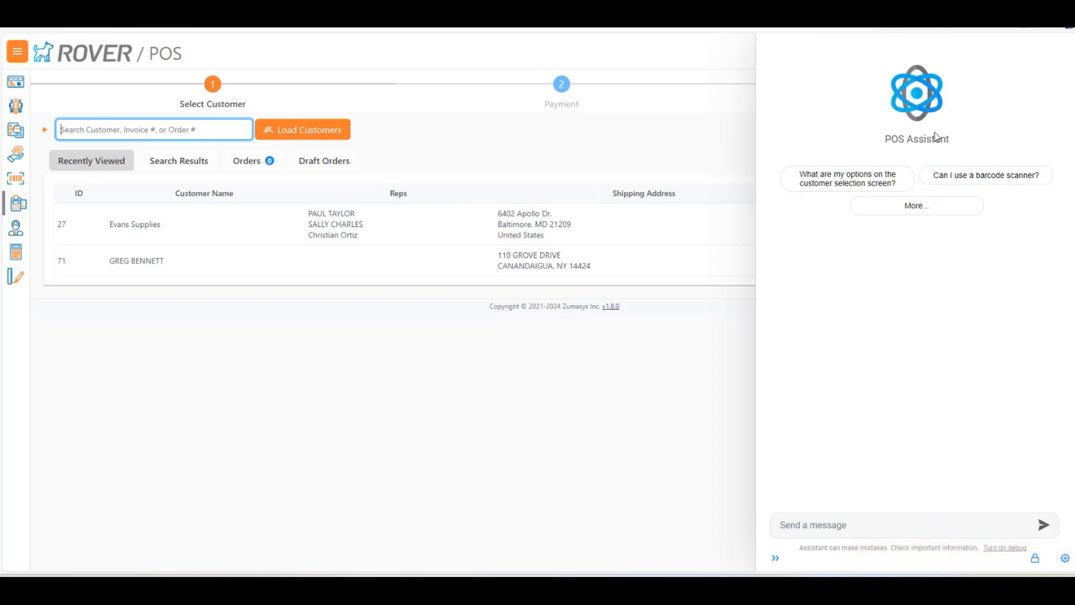
click(846, 182)
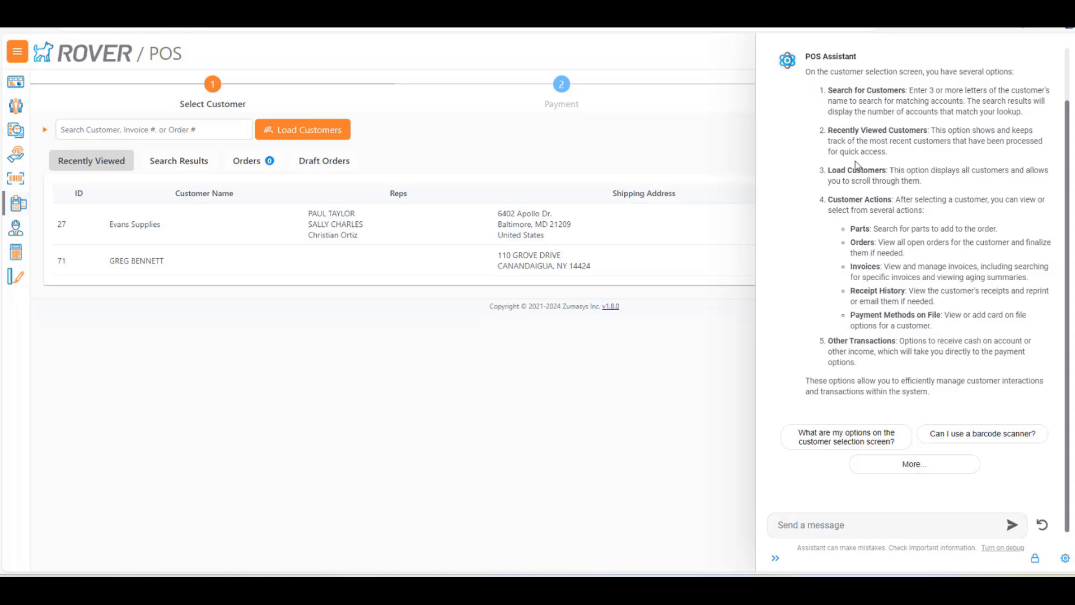
click(974, 441)
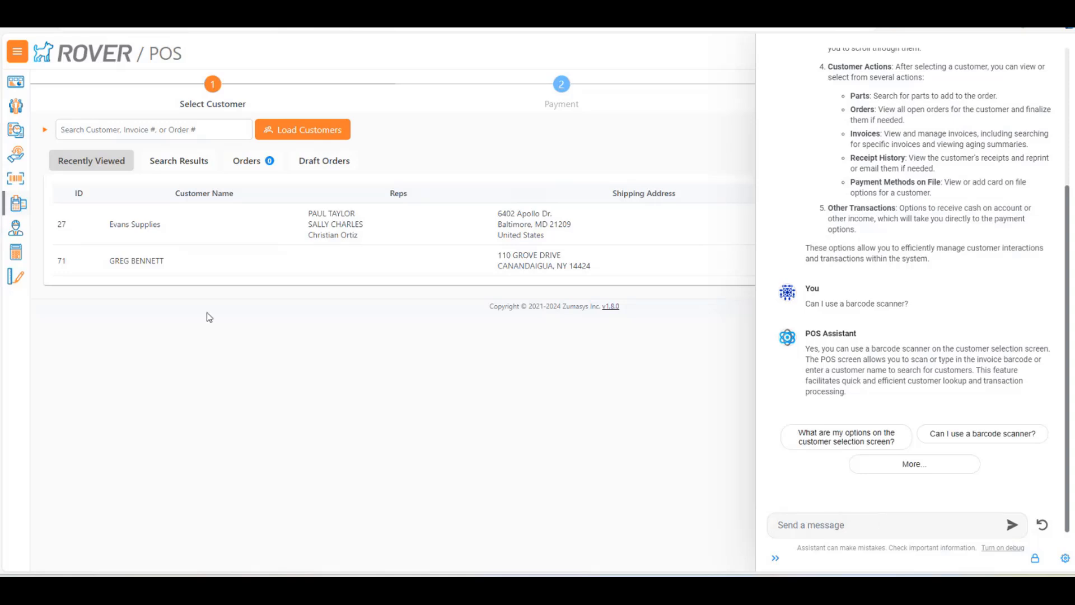
Return to Customers and ask the Rover Web Assistant in a cleared chat "How many customers do I have?"
click(18, 110)
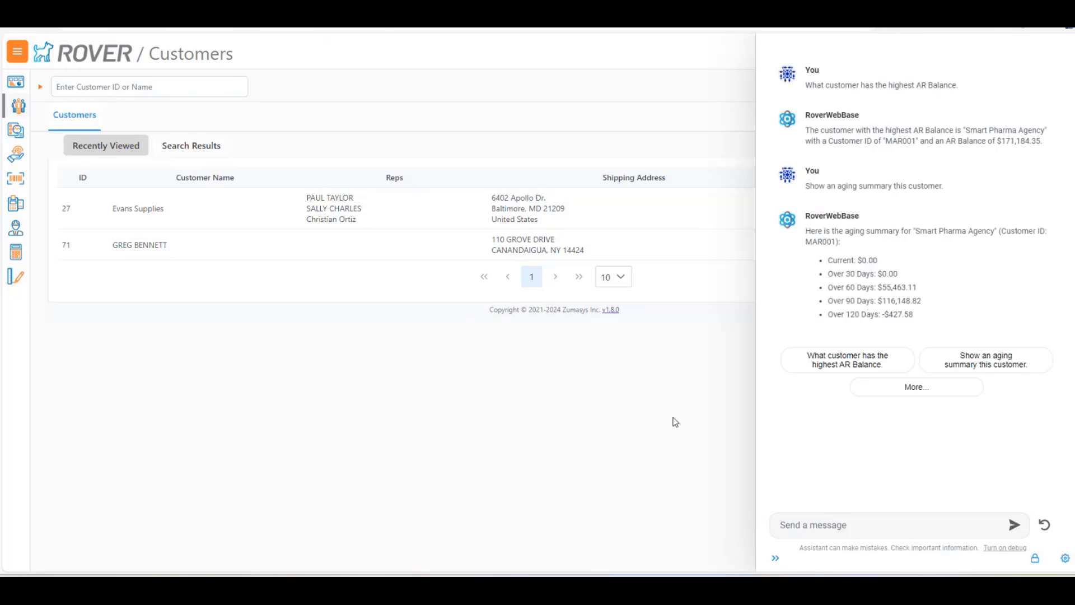
click(862, 519)
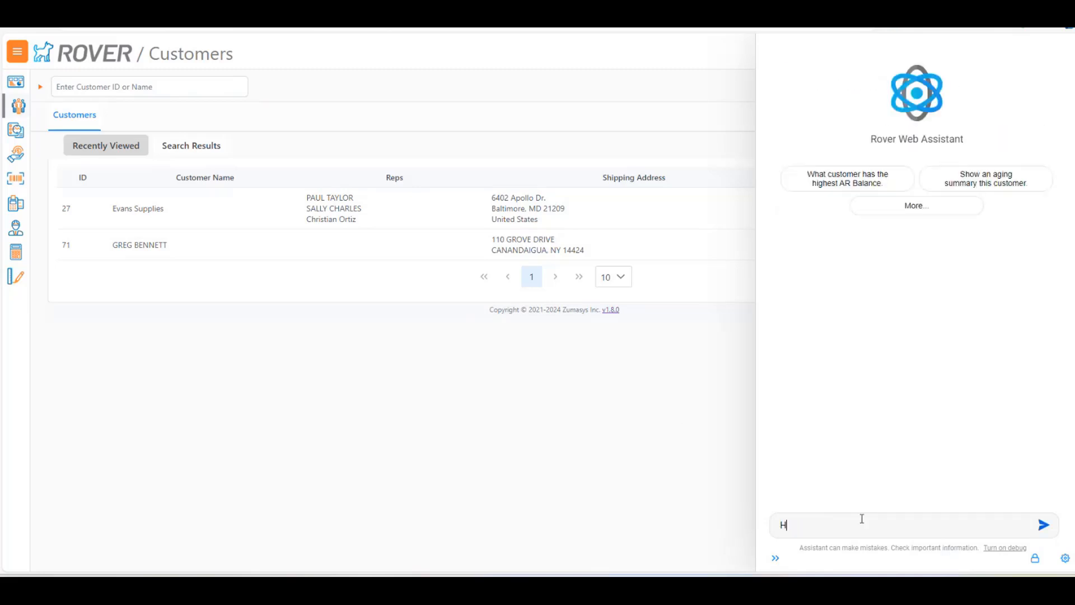
text(How many customers fo l)
key(BackSpace)
text(do I have?)
key(Return)
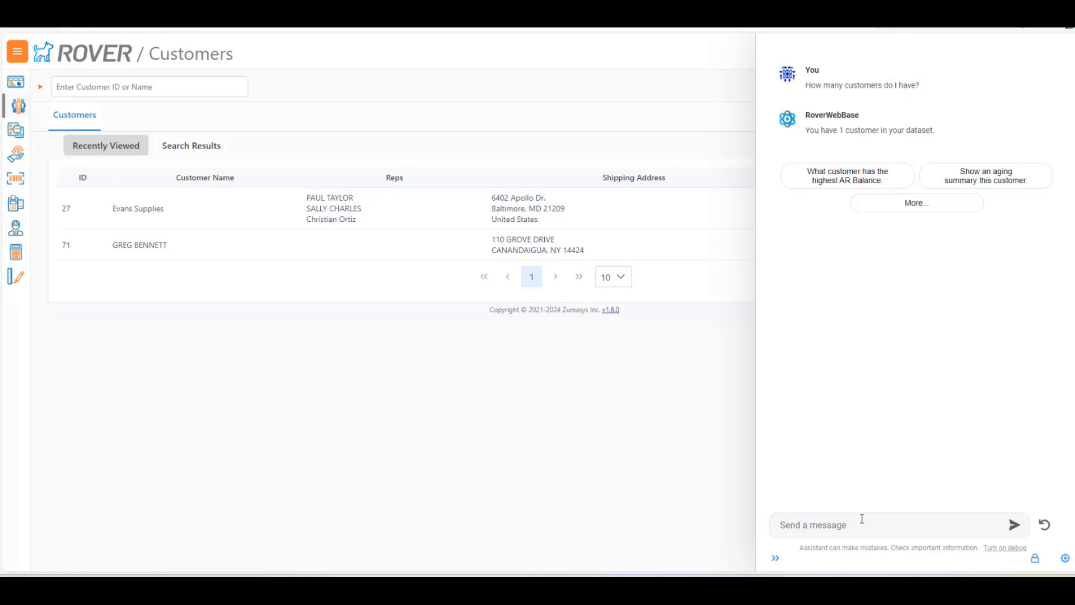
Send the assistant the request "Show me 30 customers"
text(Show me 30 customers)
key(Return)
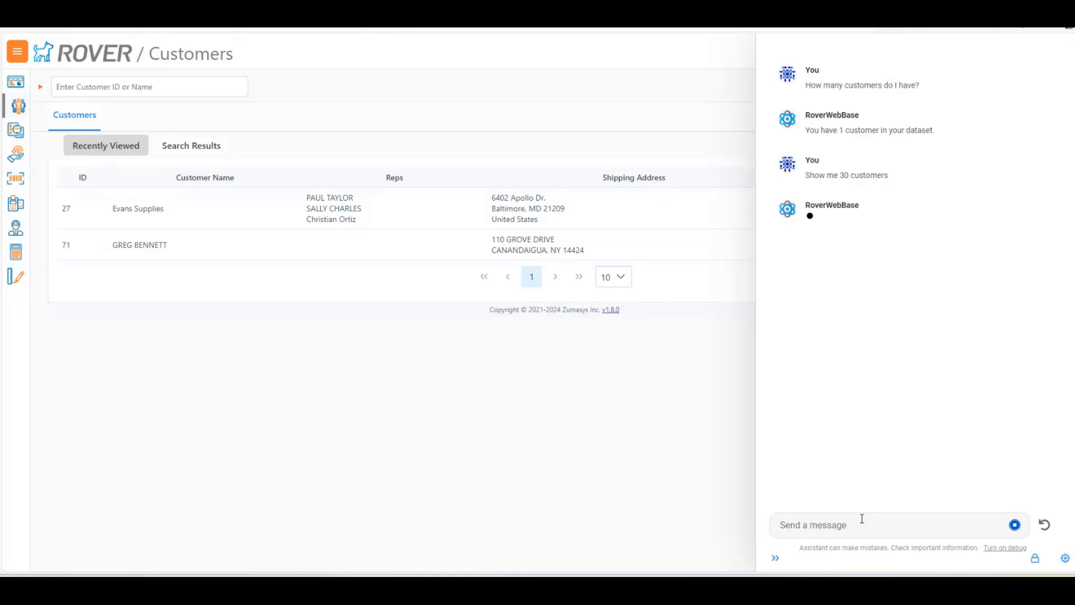